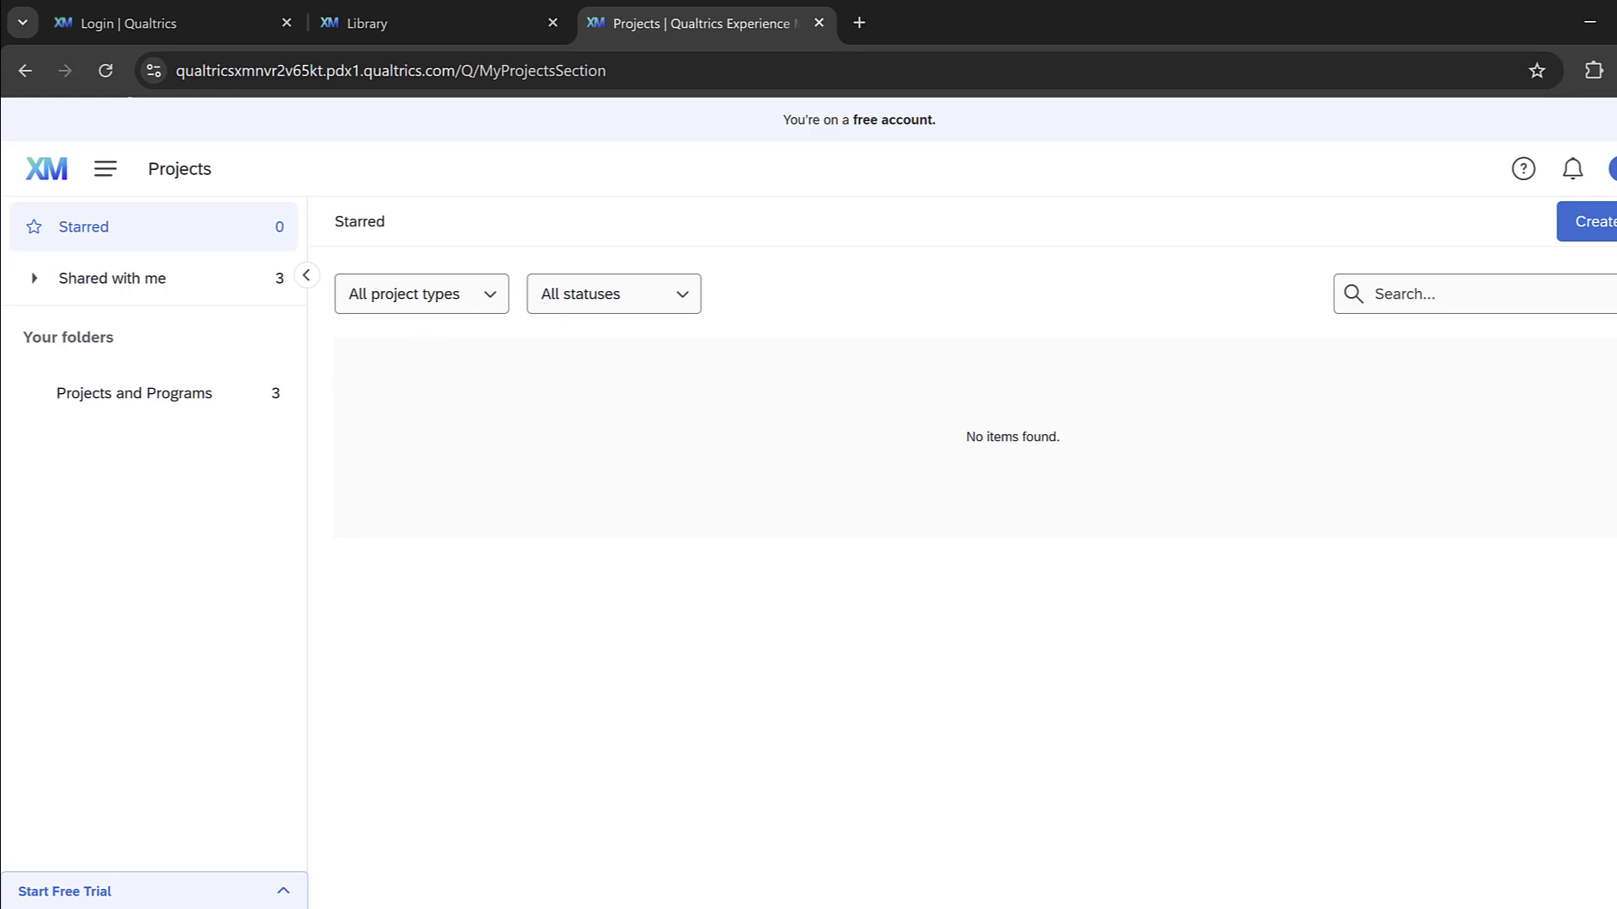
Step: Start a new survey project from scratch out of the project catalog
left_click(1604, 223)
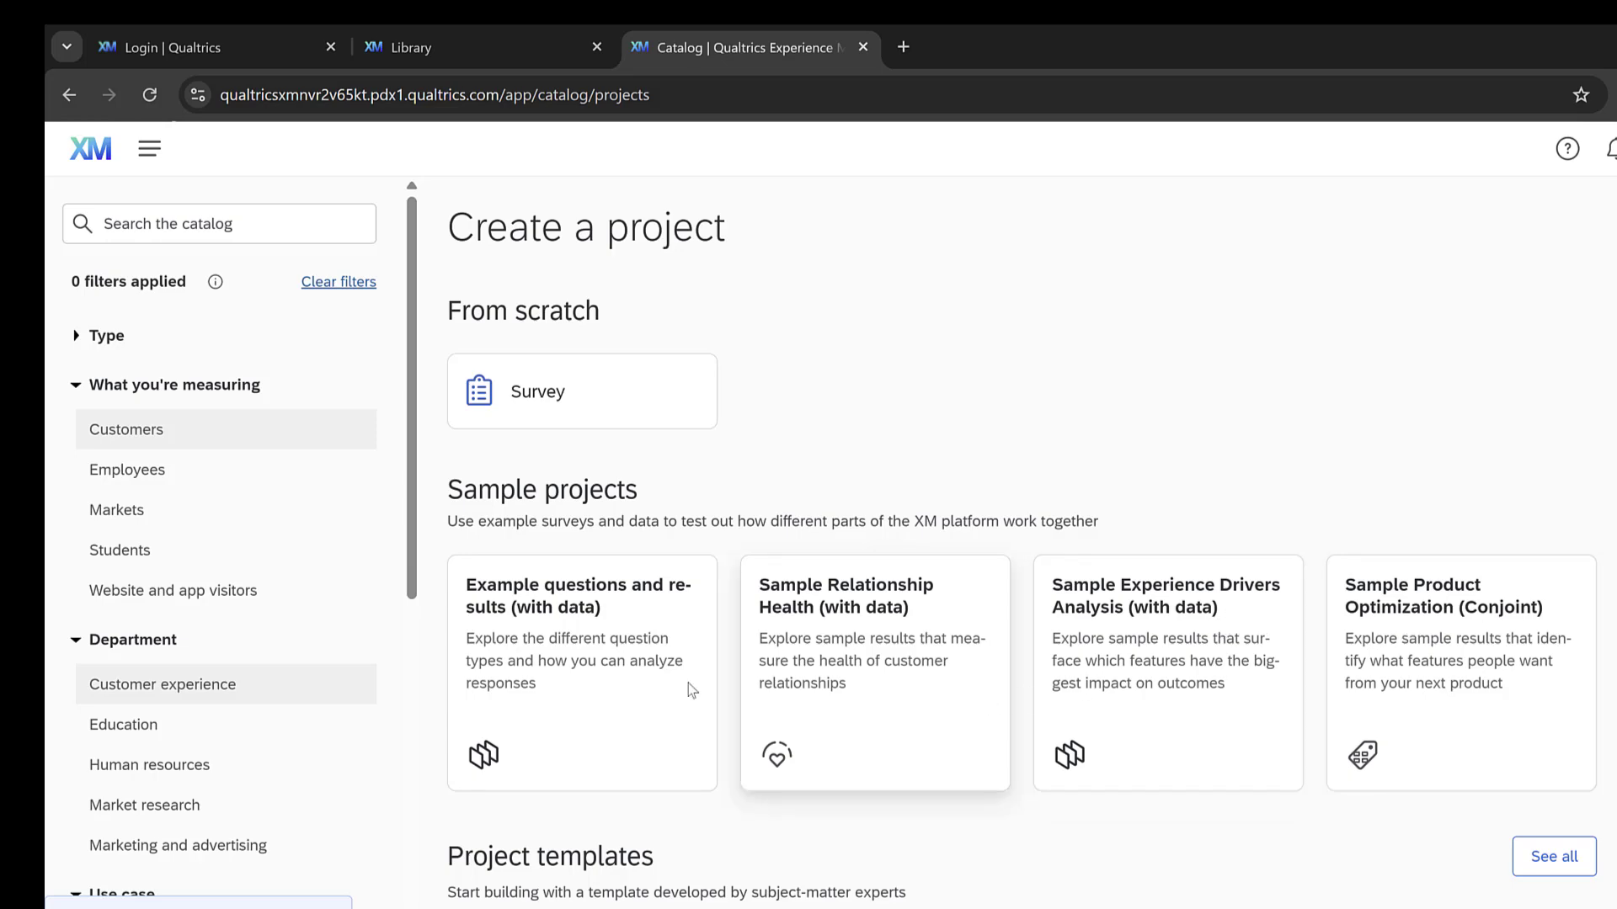
scroll(692, 690, "down", 5)
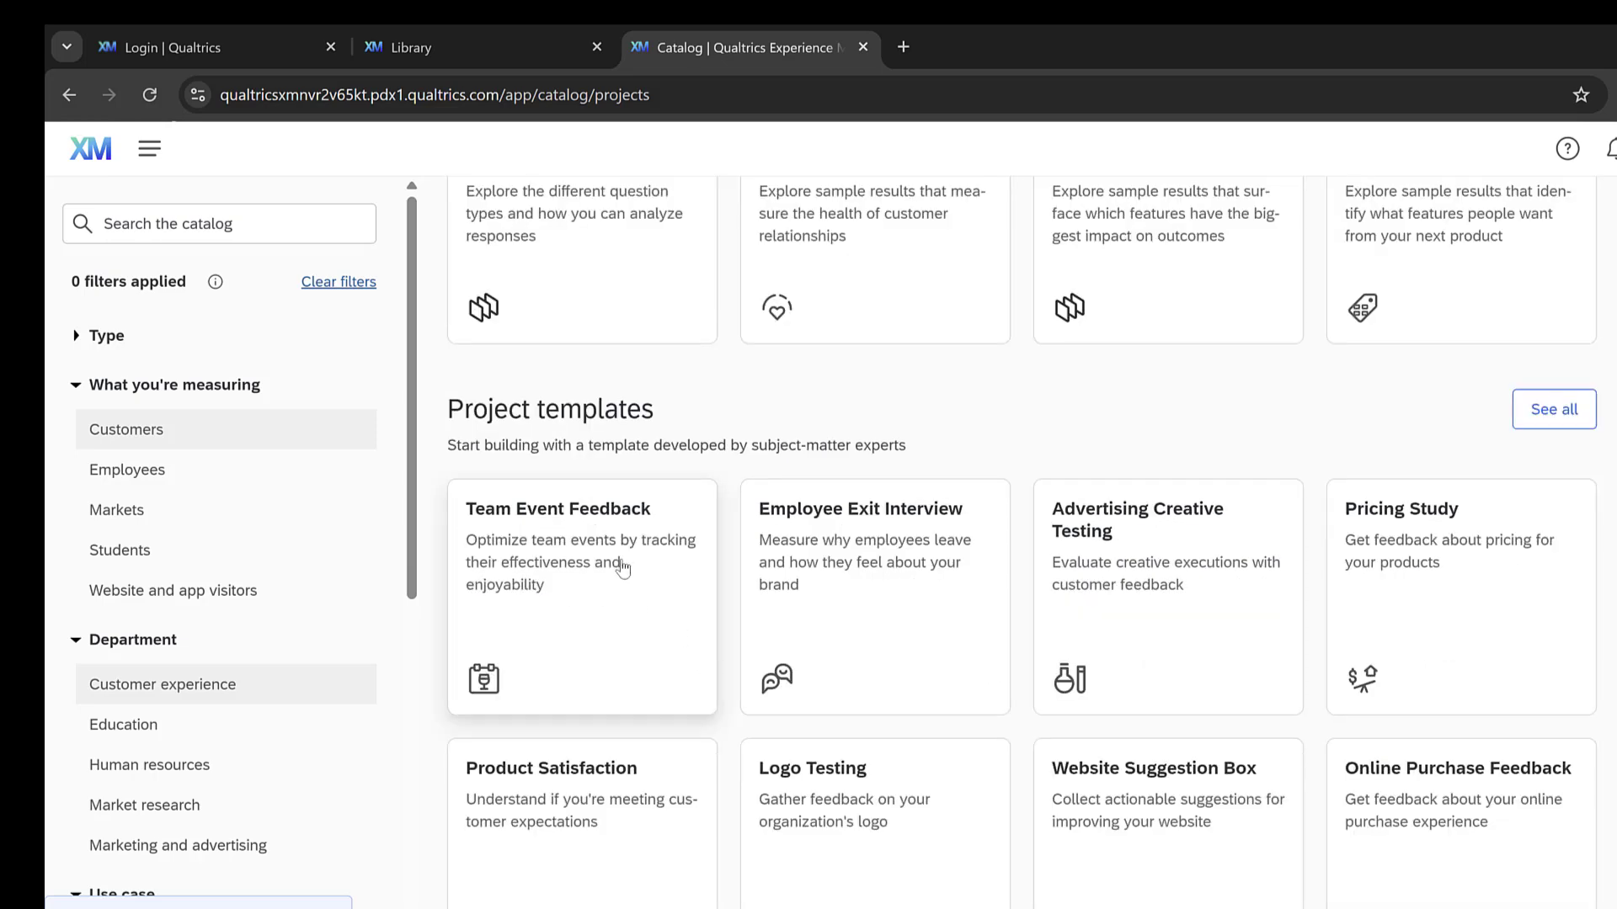
scroll(623, 568, "up", 5)
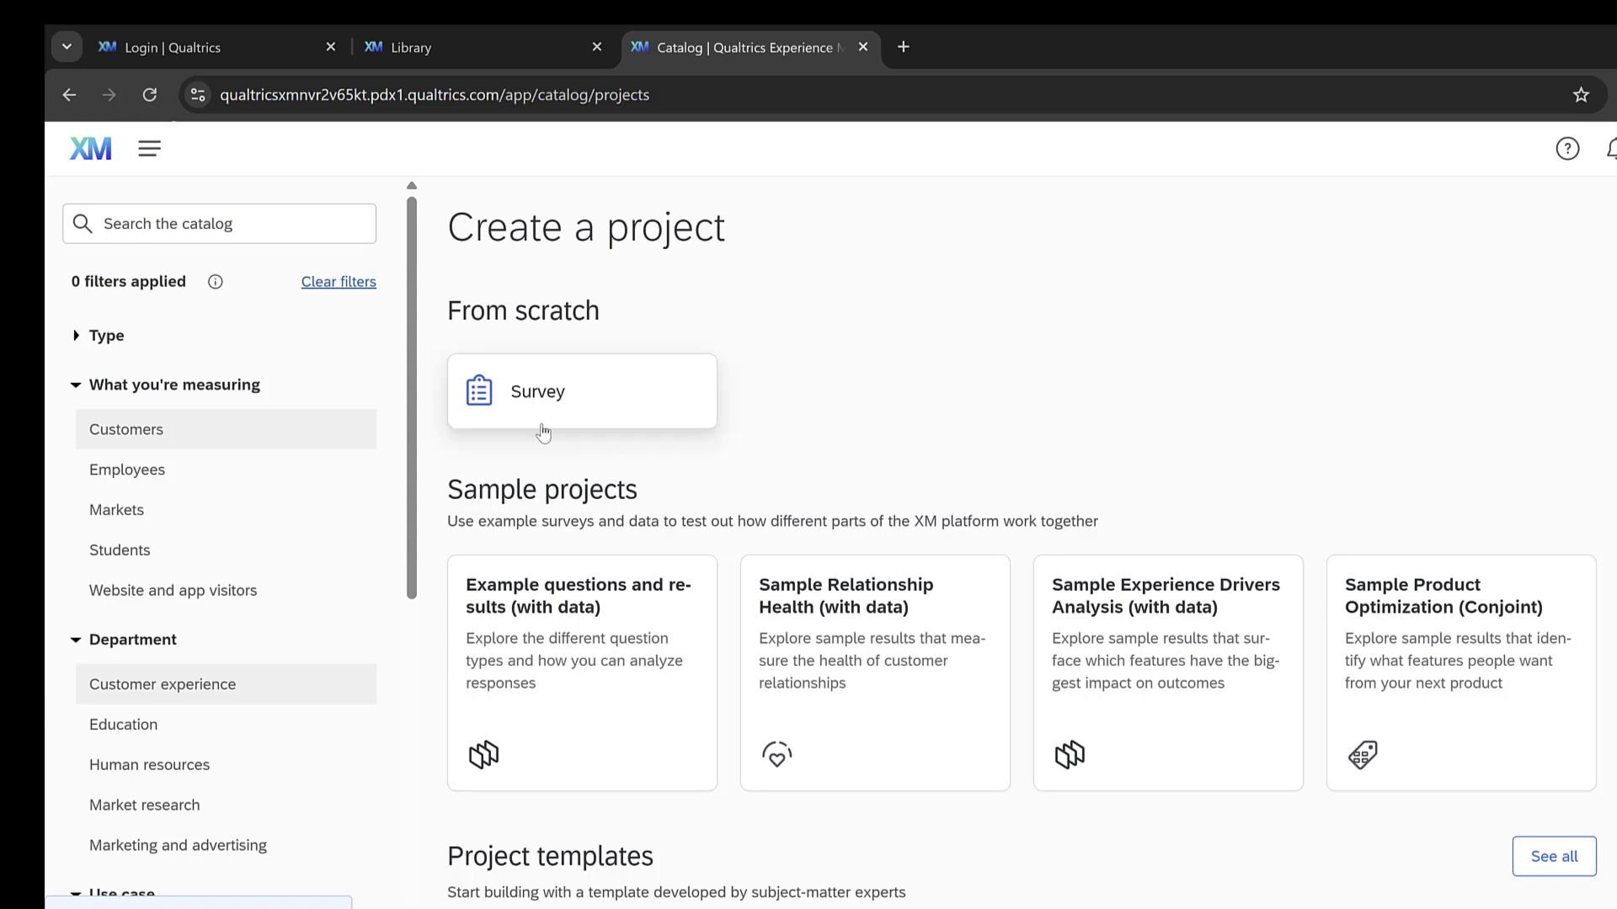
scroll(325, 685, "down", 7)
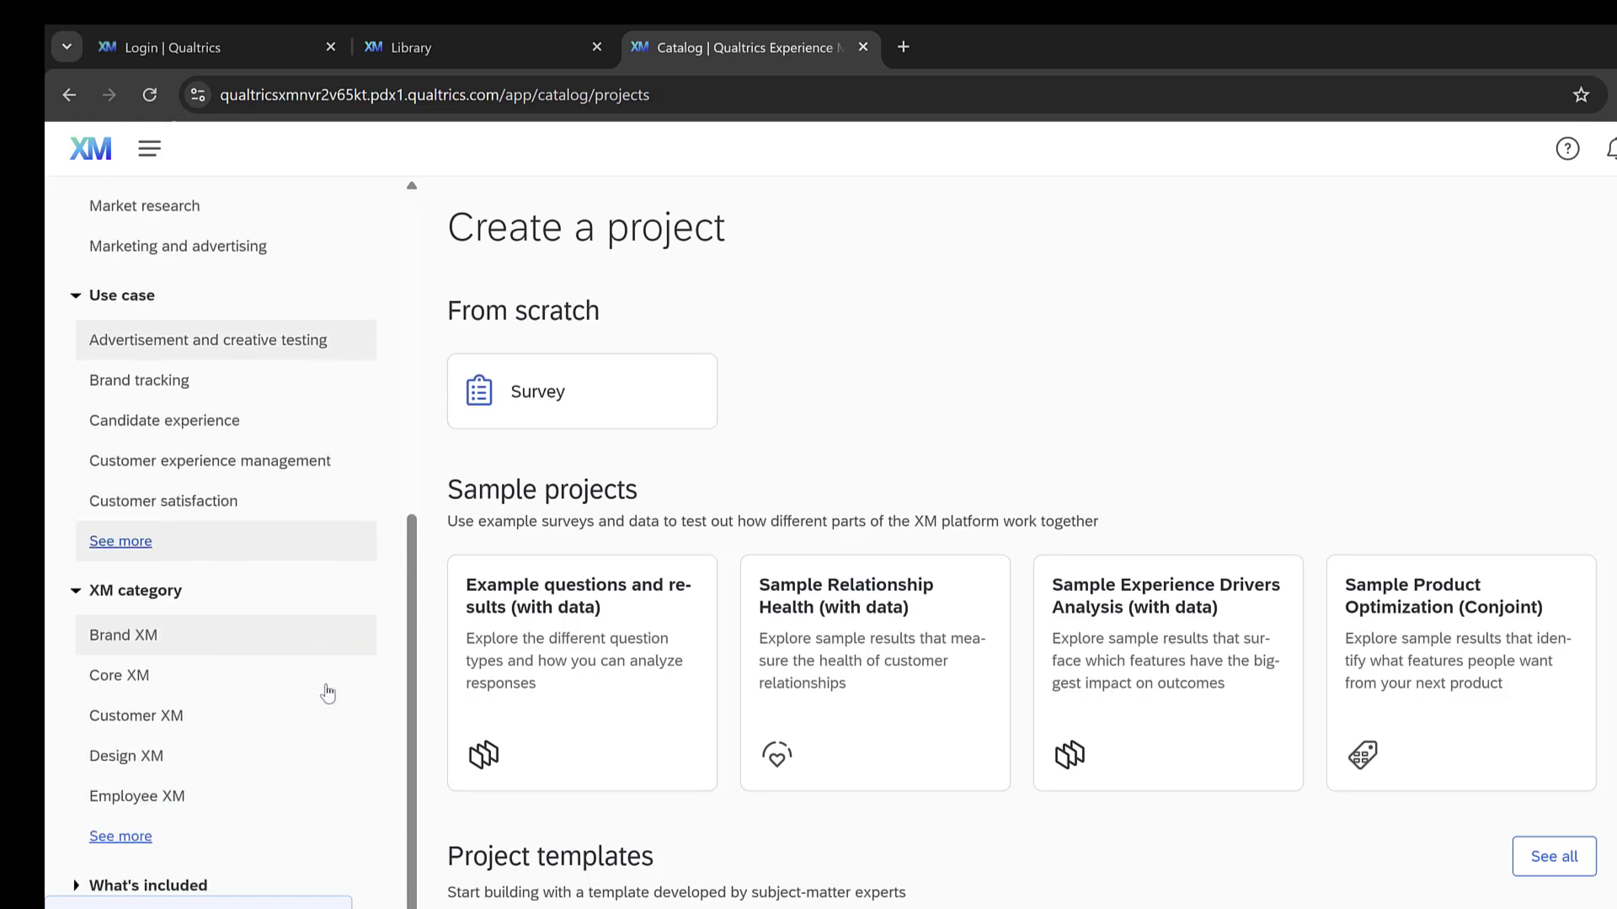
scroll(325, 685, "up", 7)
left_click(546, 390)
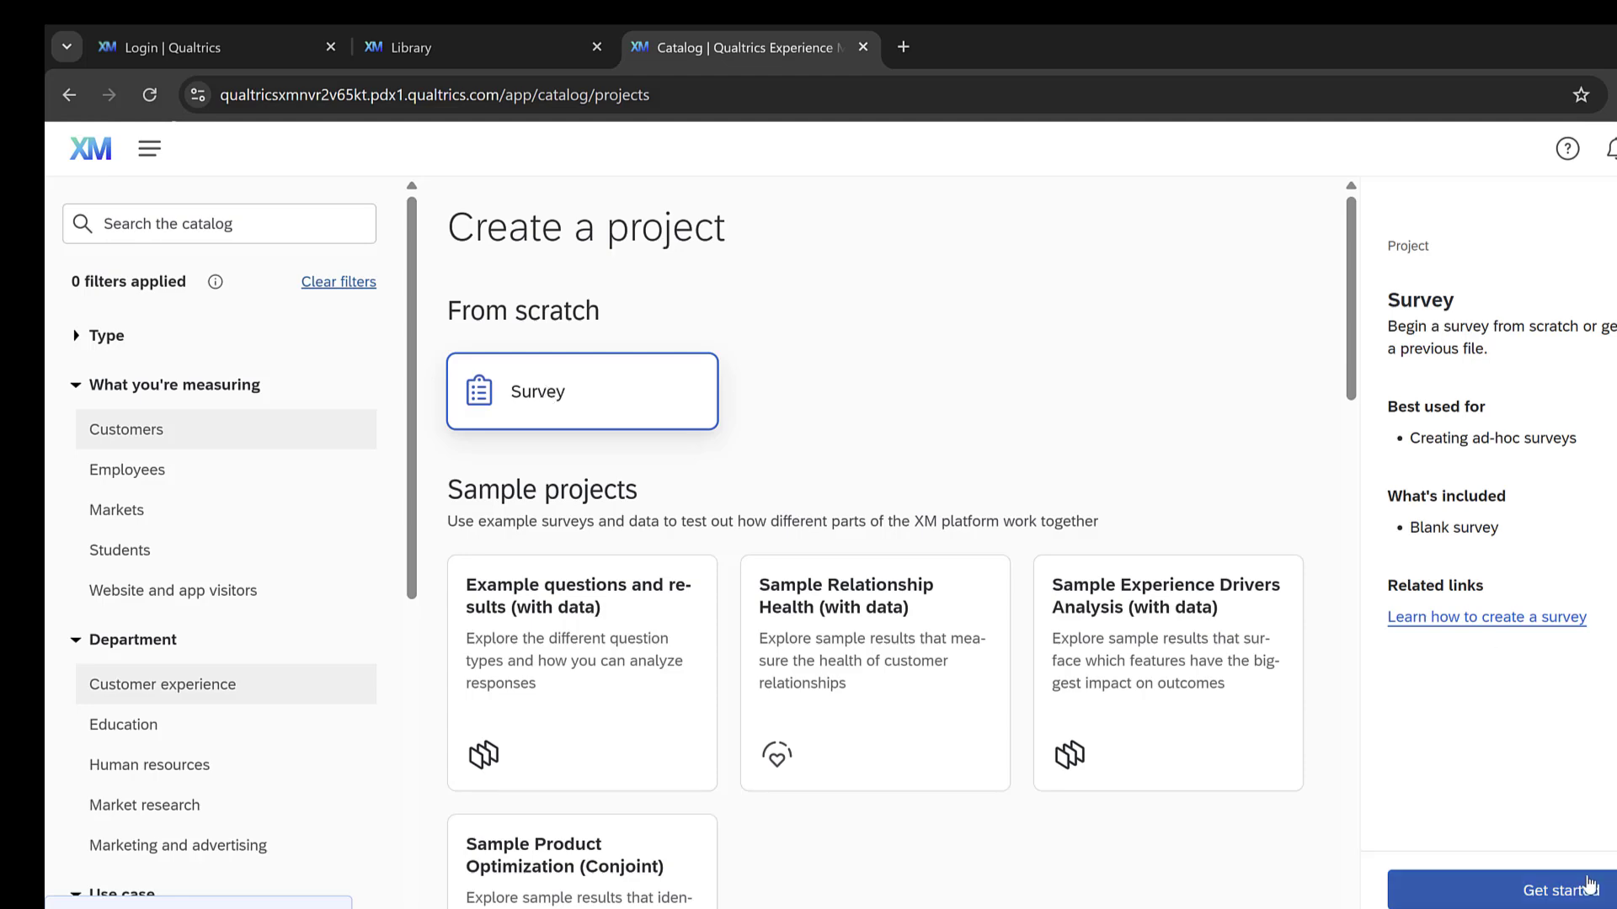
left_click(1560, 890)
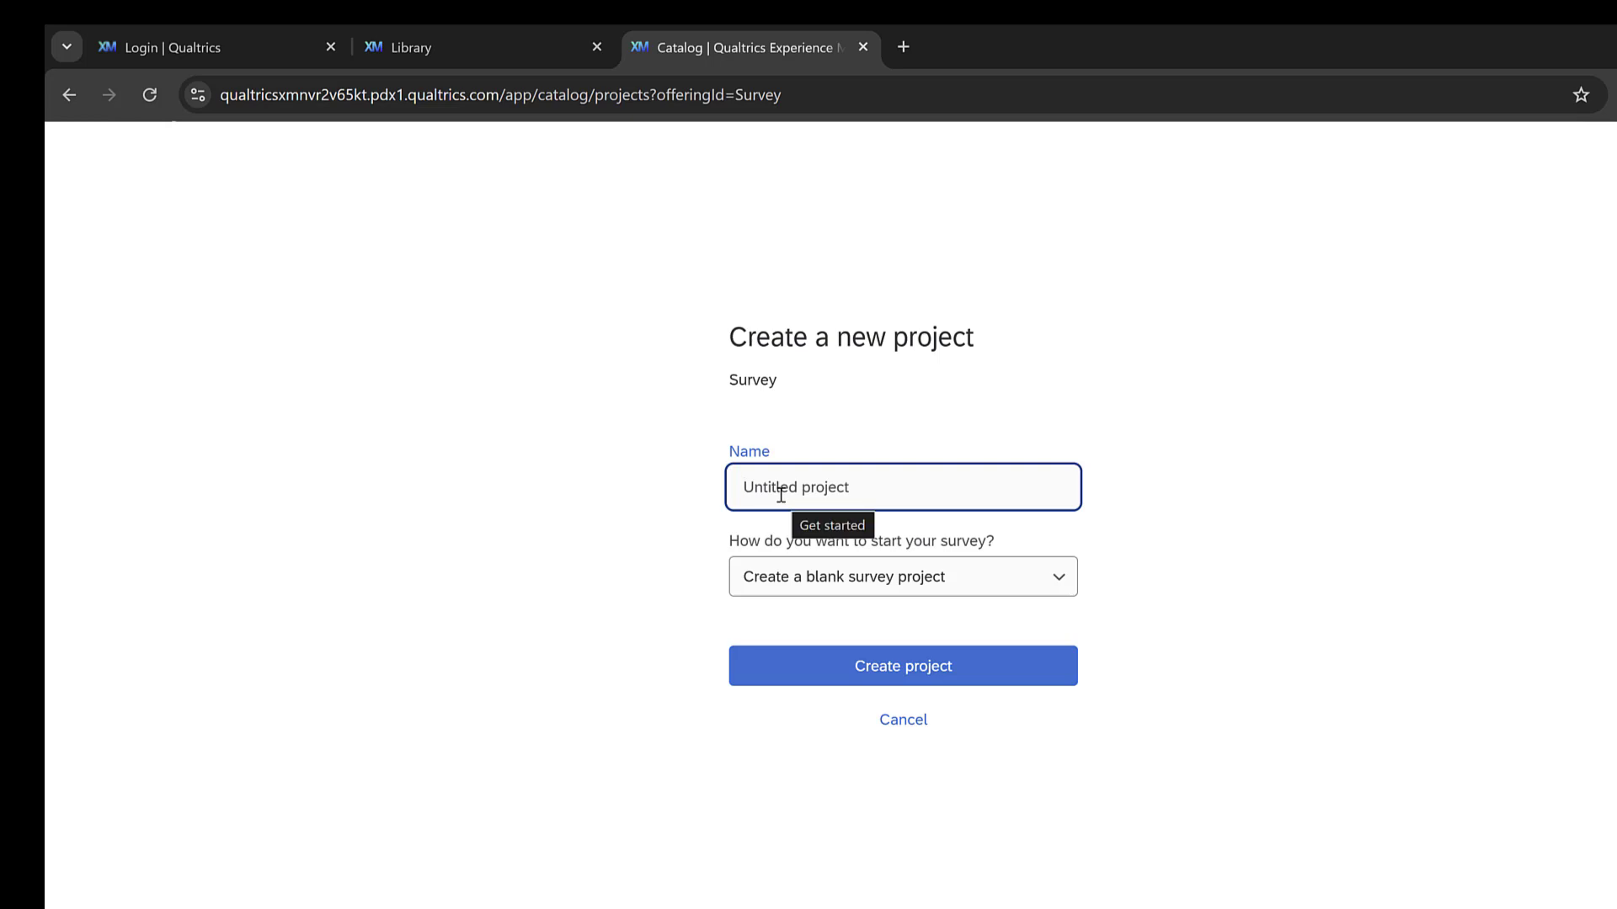
Step: Name the project "Likert scale survey on student satisfaction" and create it as a blank survey project
type("Likert")
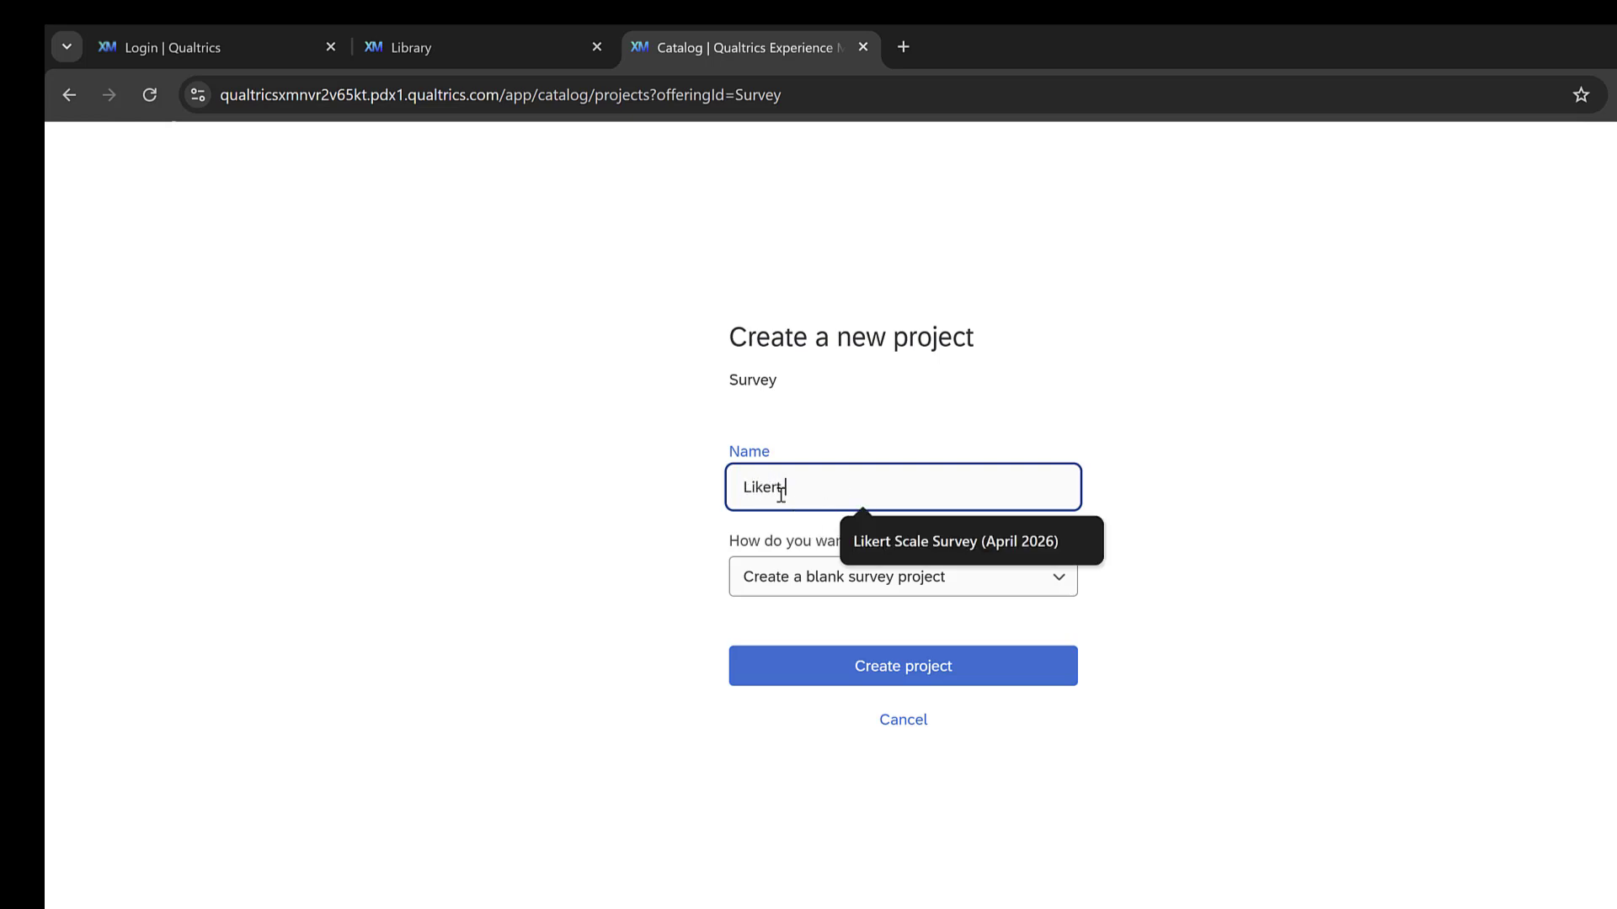
type(" scale survey on student satisfaction")
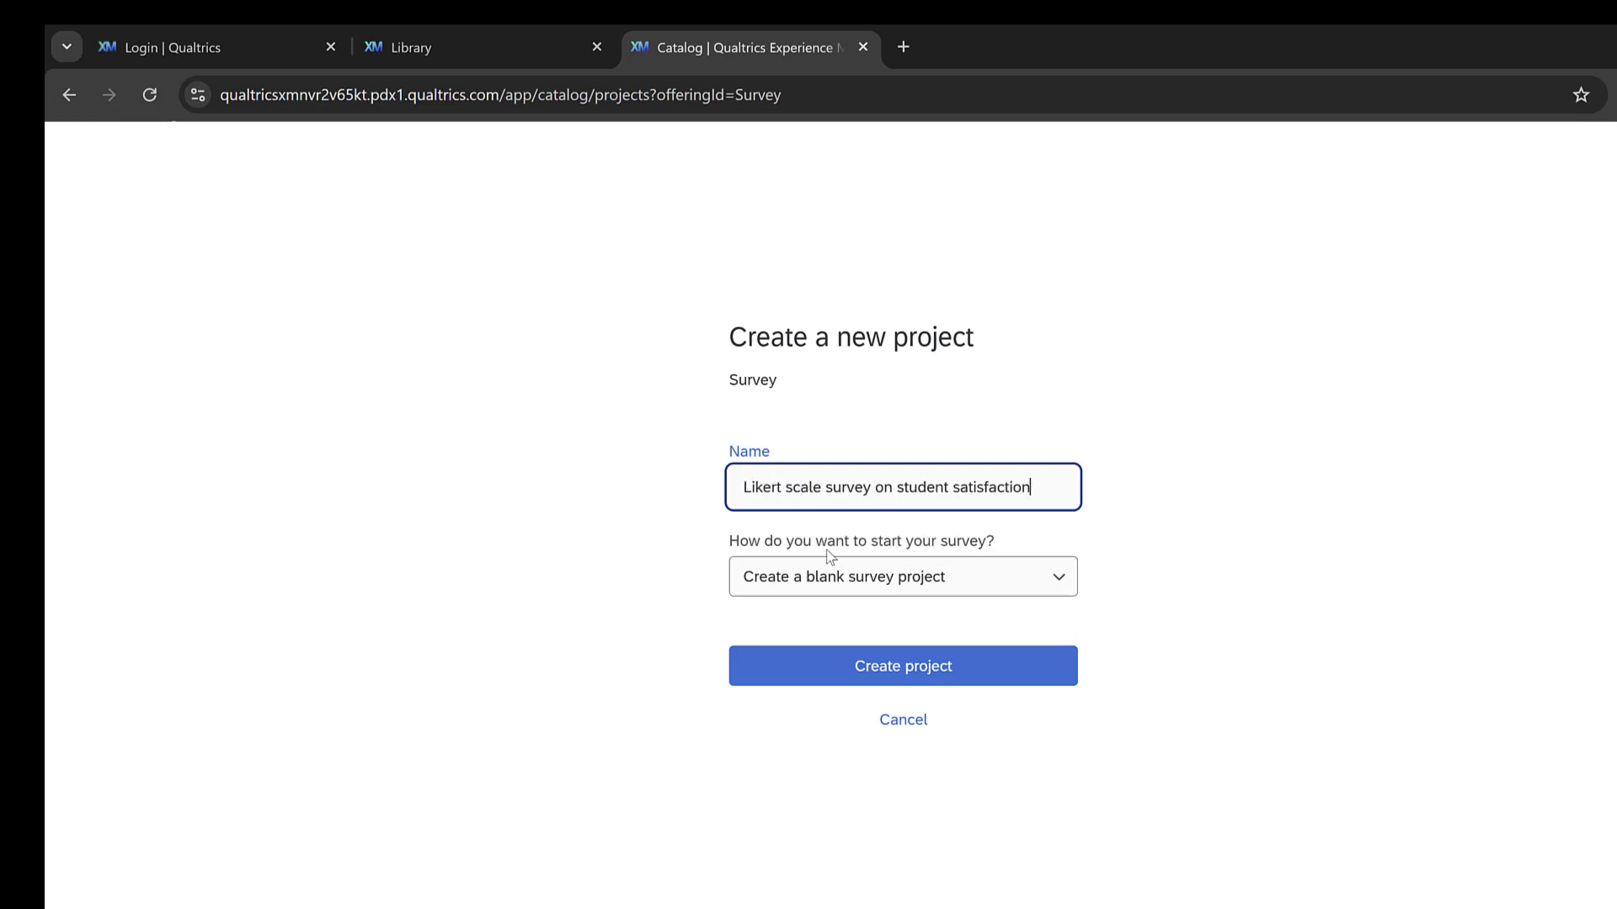
left_click(817, 591)
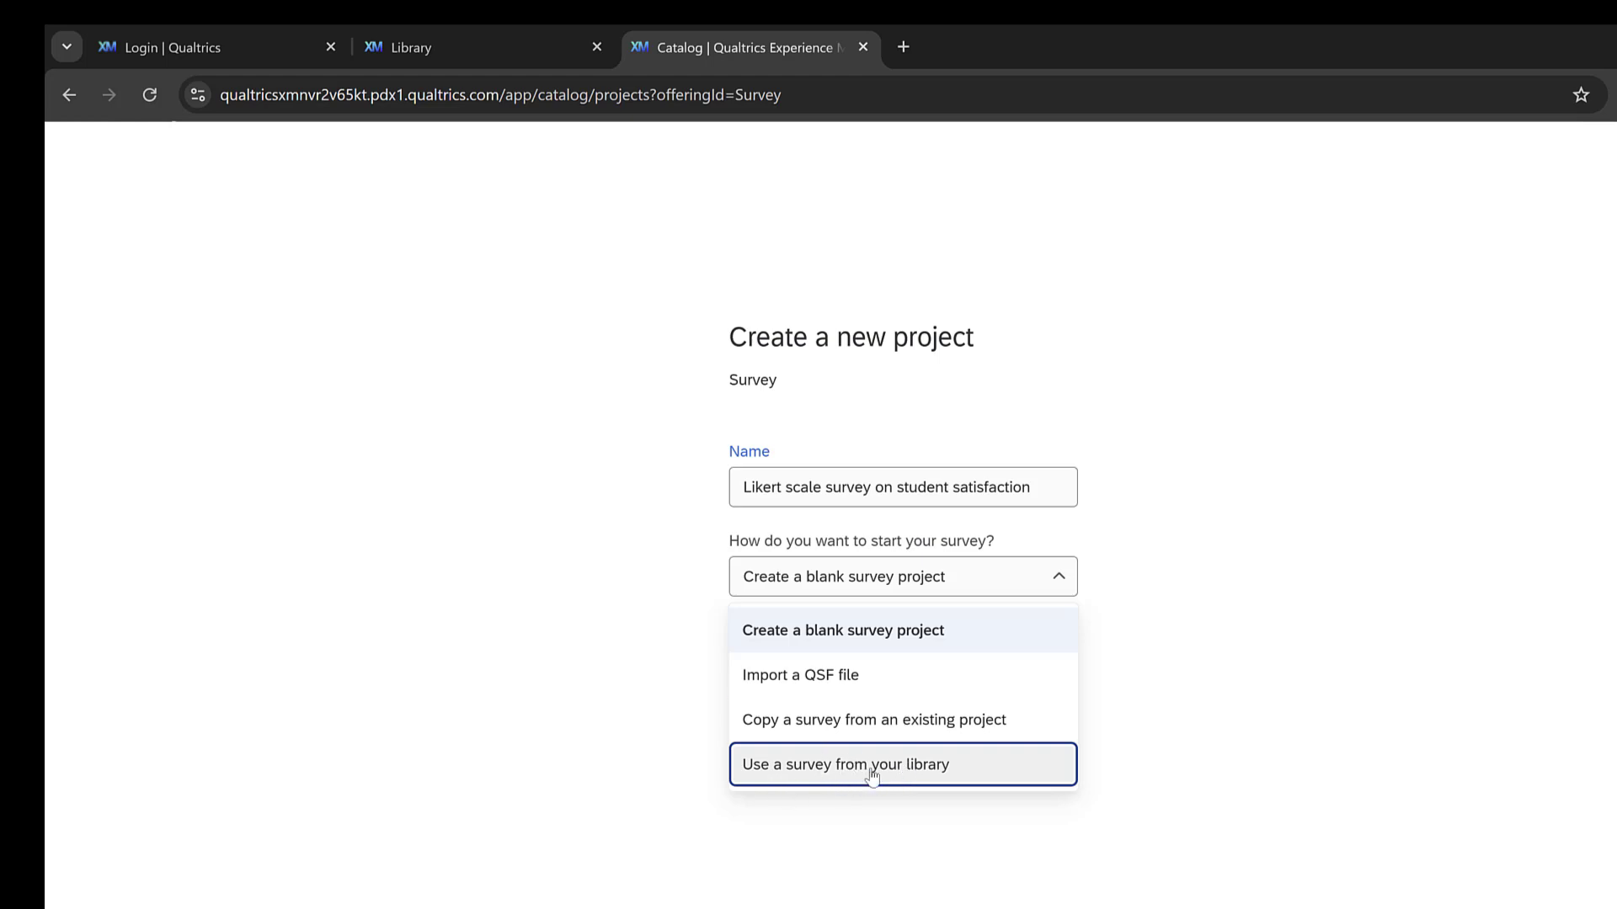
left_click(665, 665)
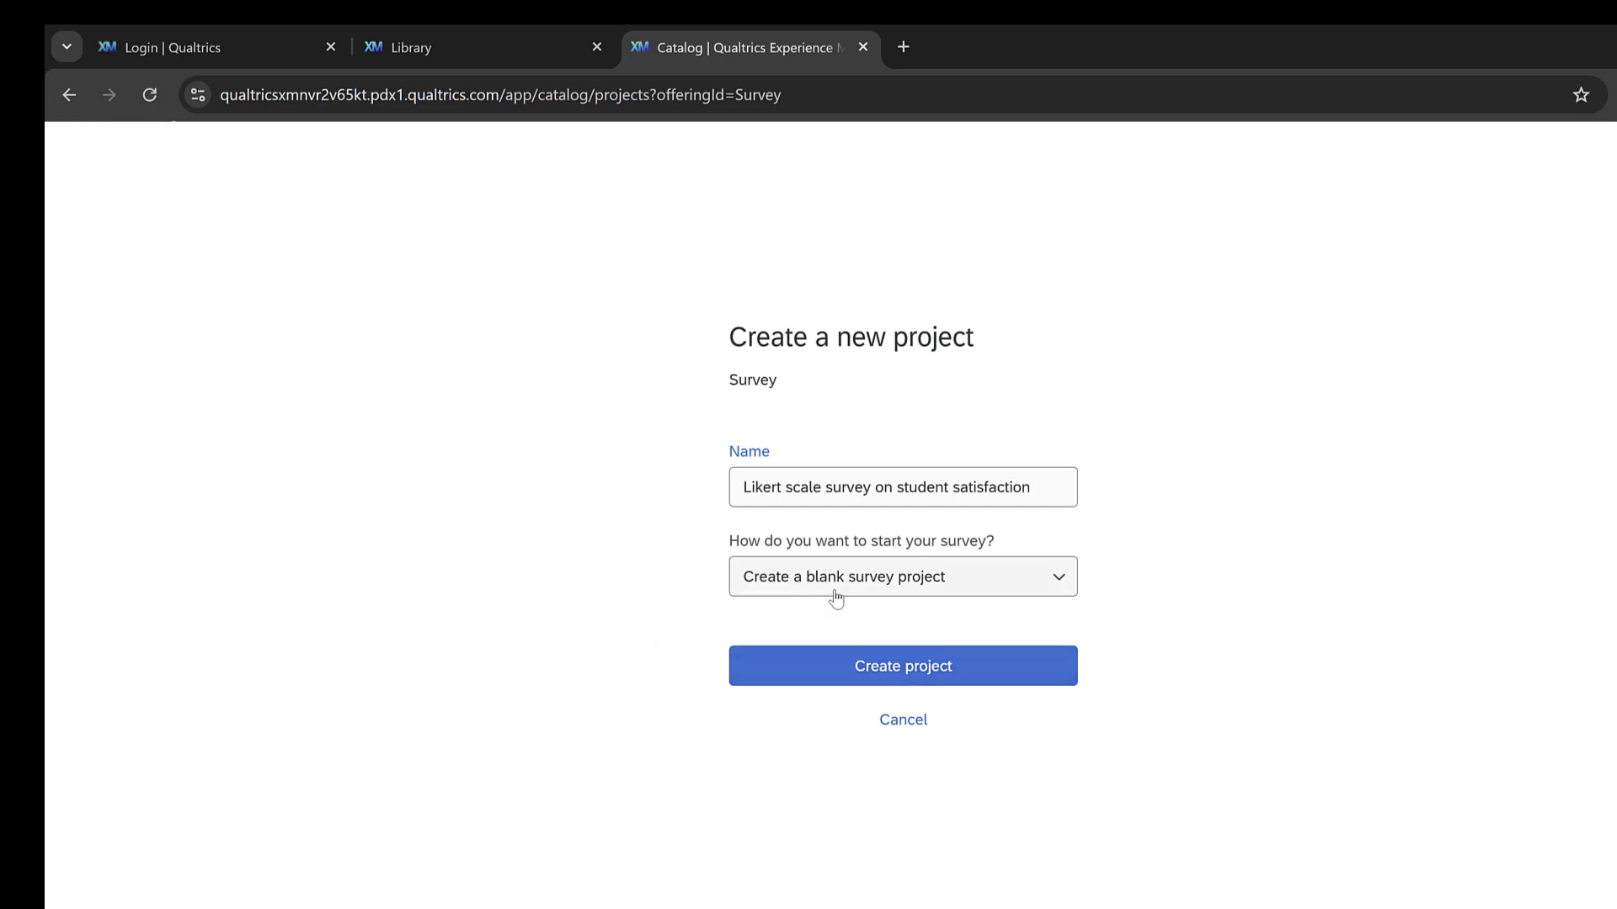
left_click(866, 678)
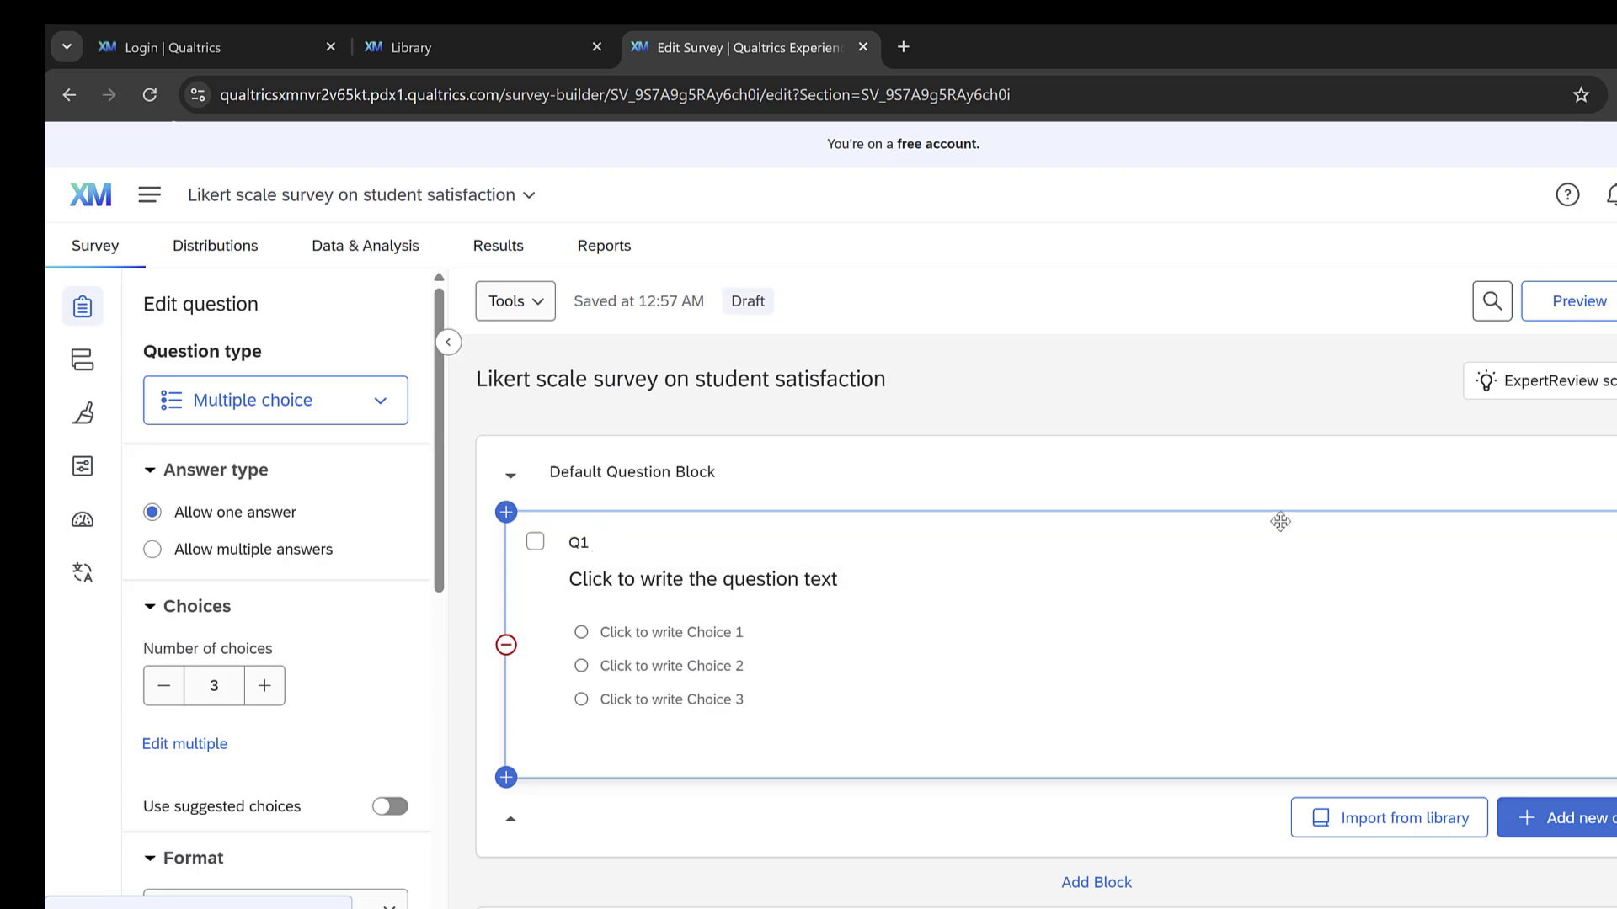
Step: Delete the blank multiple choice question Q1 from the Default Question Block
left_click(1616, 546)
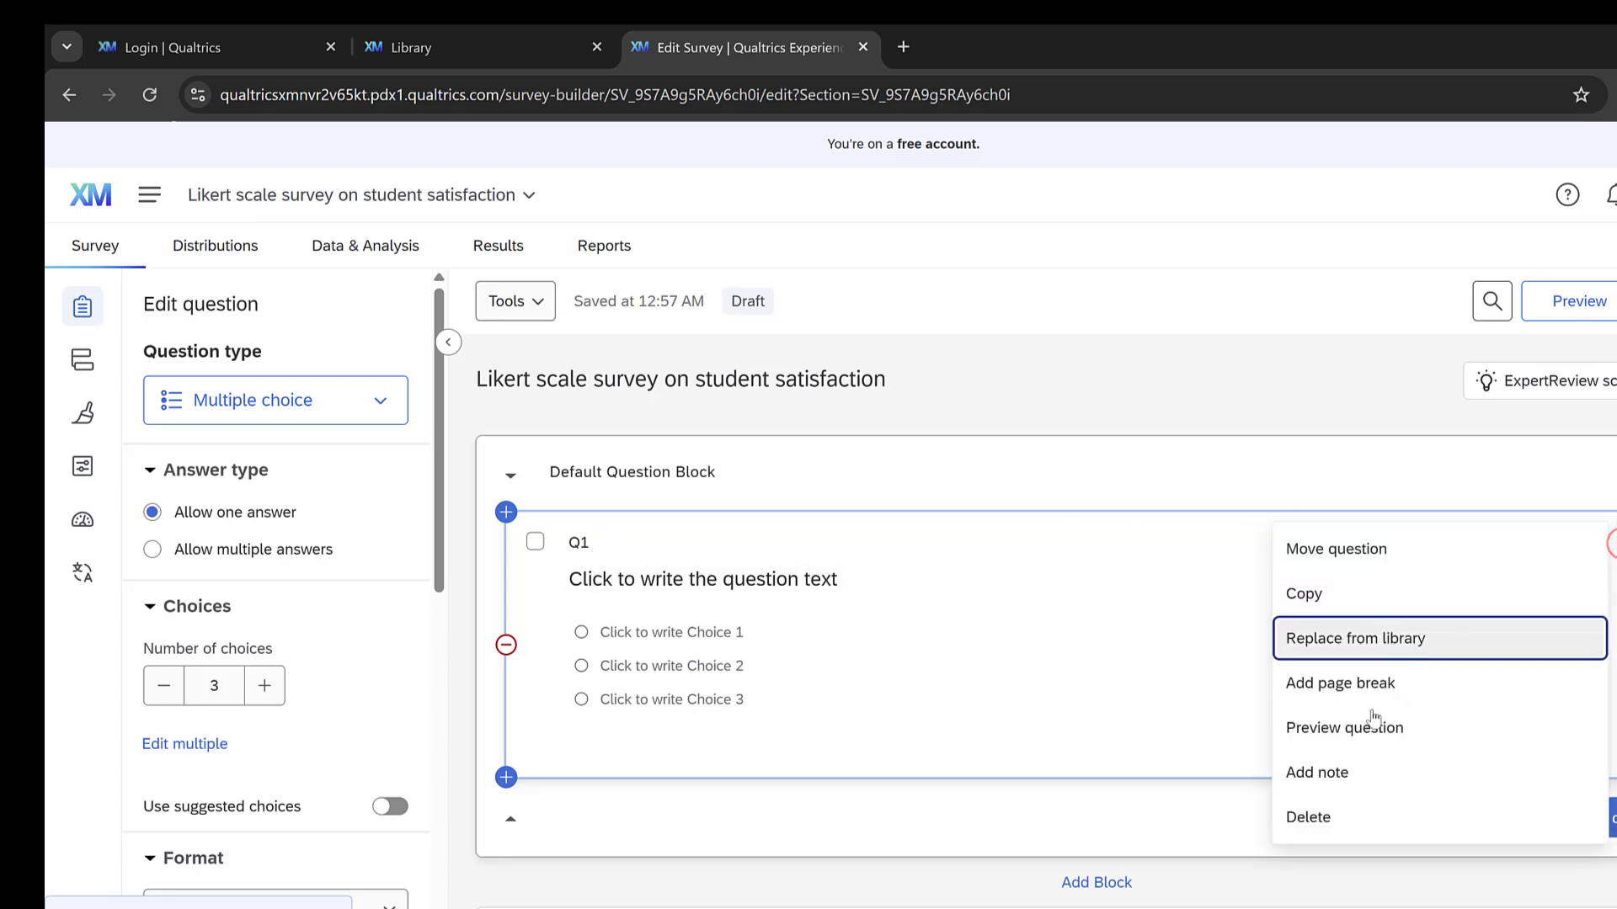
left_click(1299, 810)
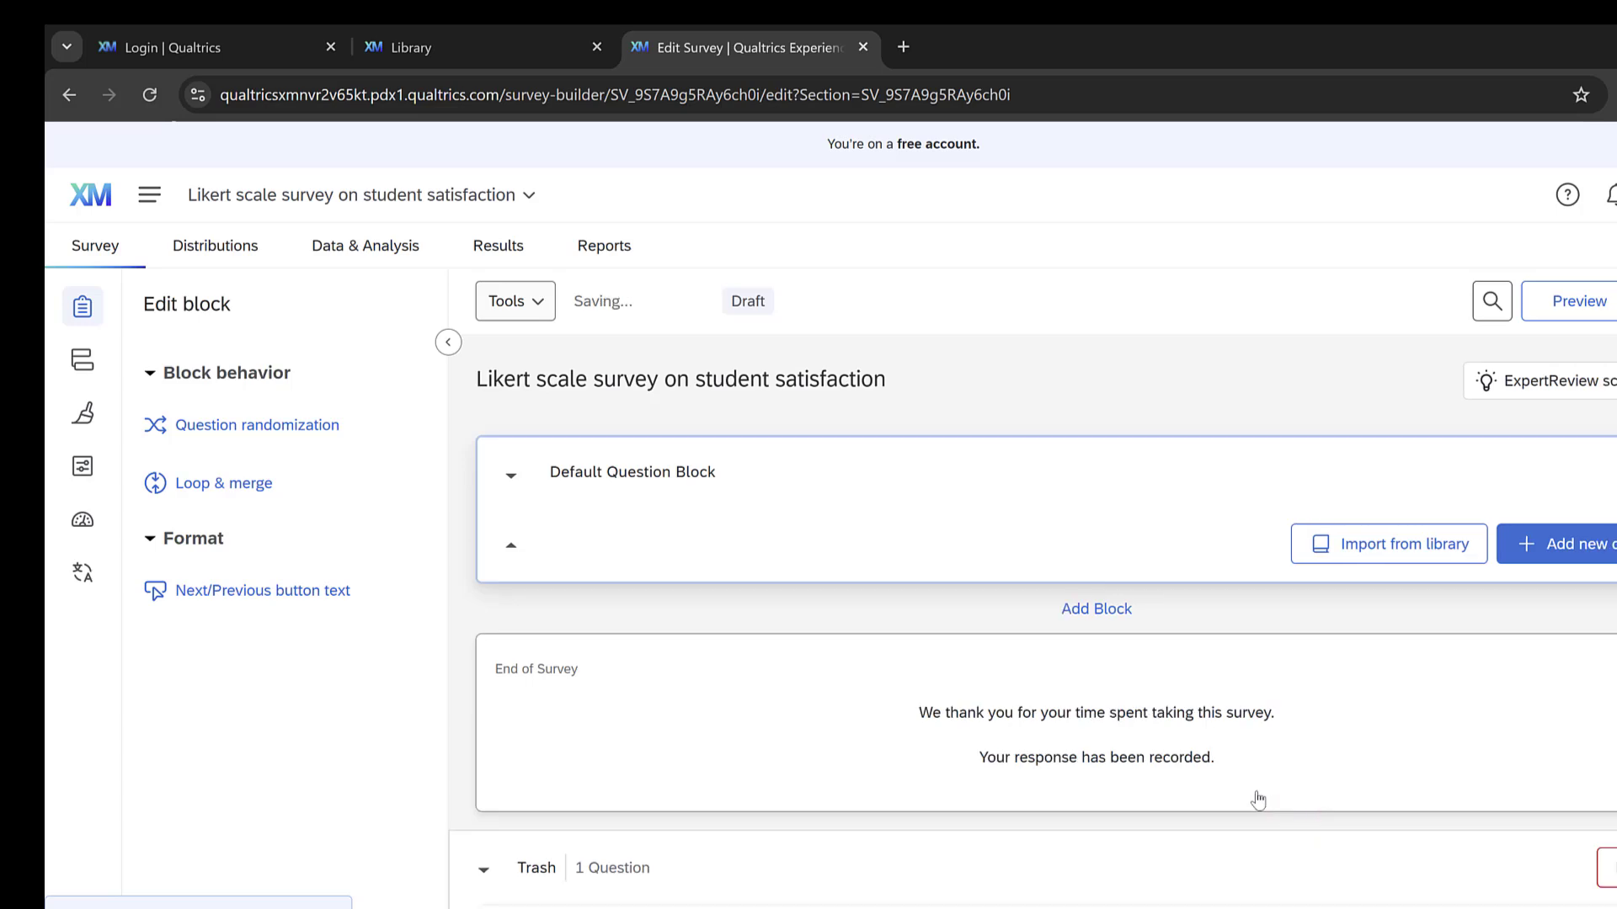
Step: Search the question library for "consent" and insert the Informed Consent multiple choice question into the Default Question Block
left_click(1445, 543)
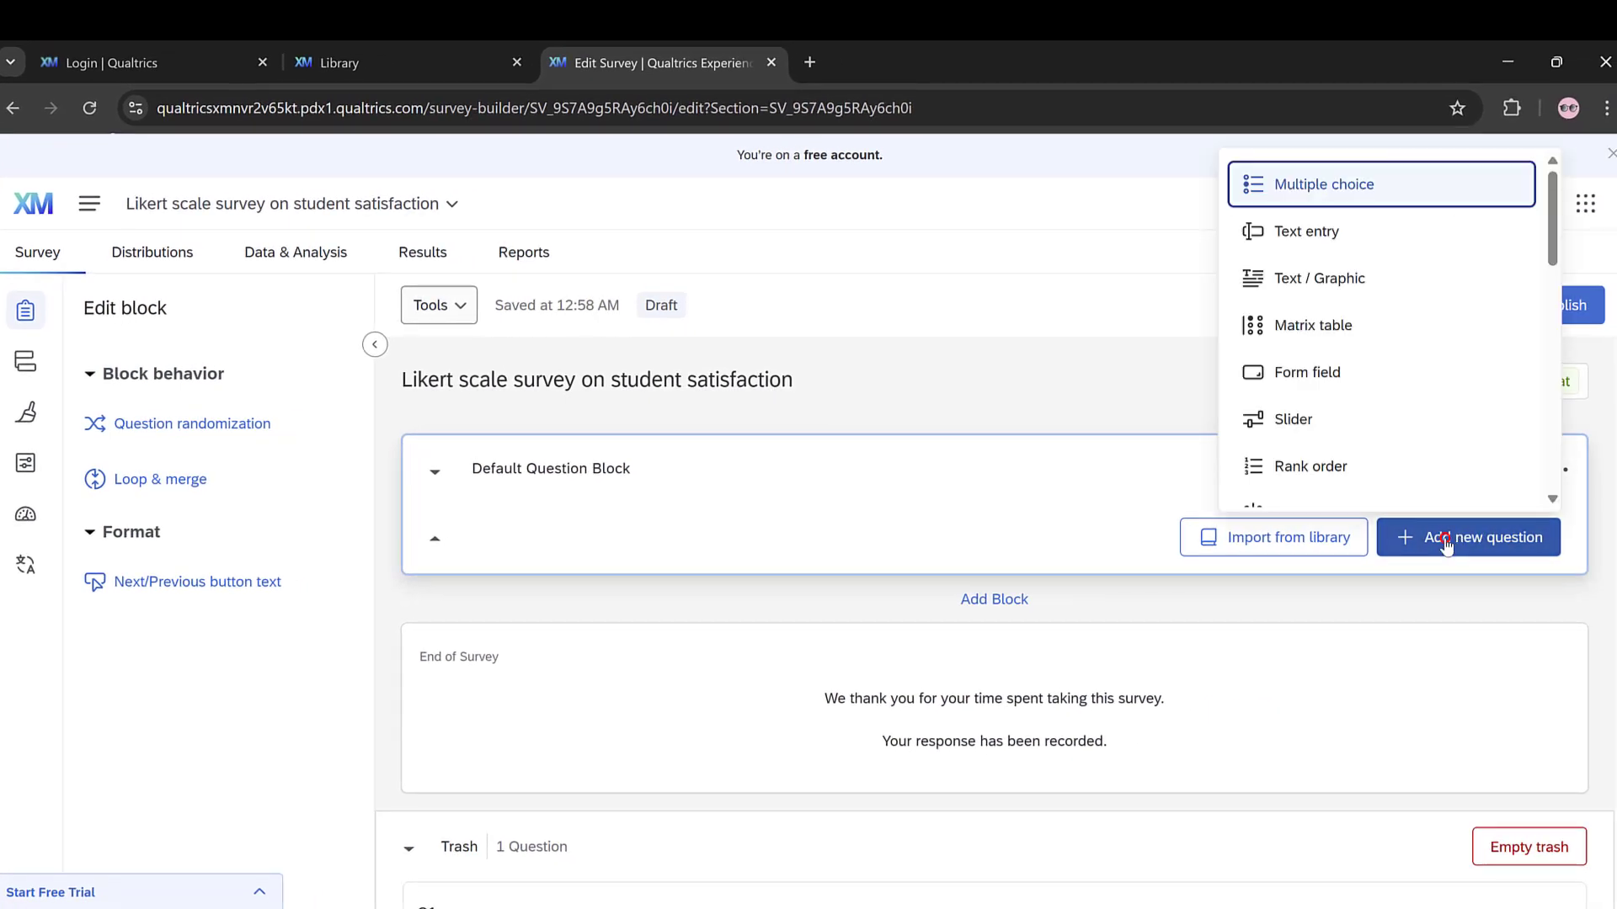
left_click(1291, 541)
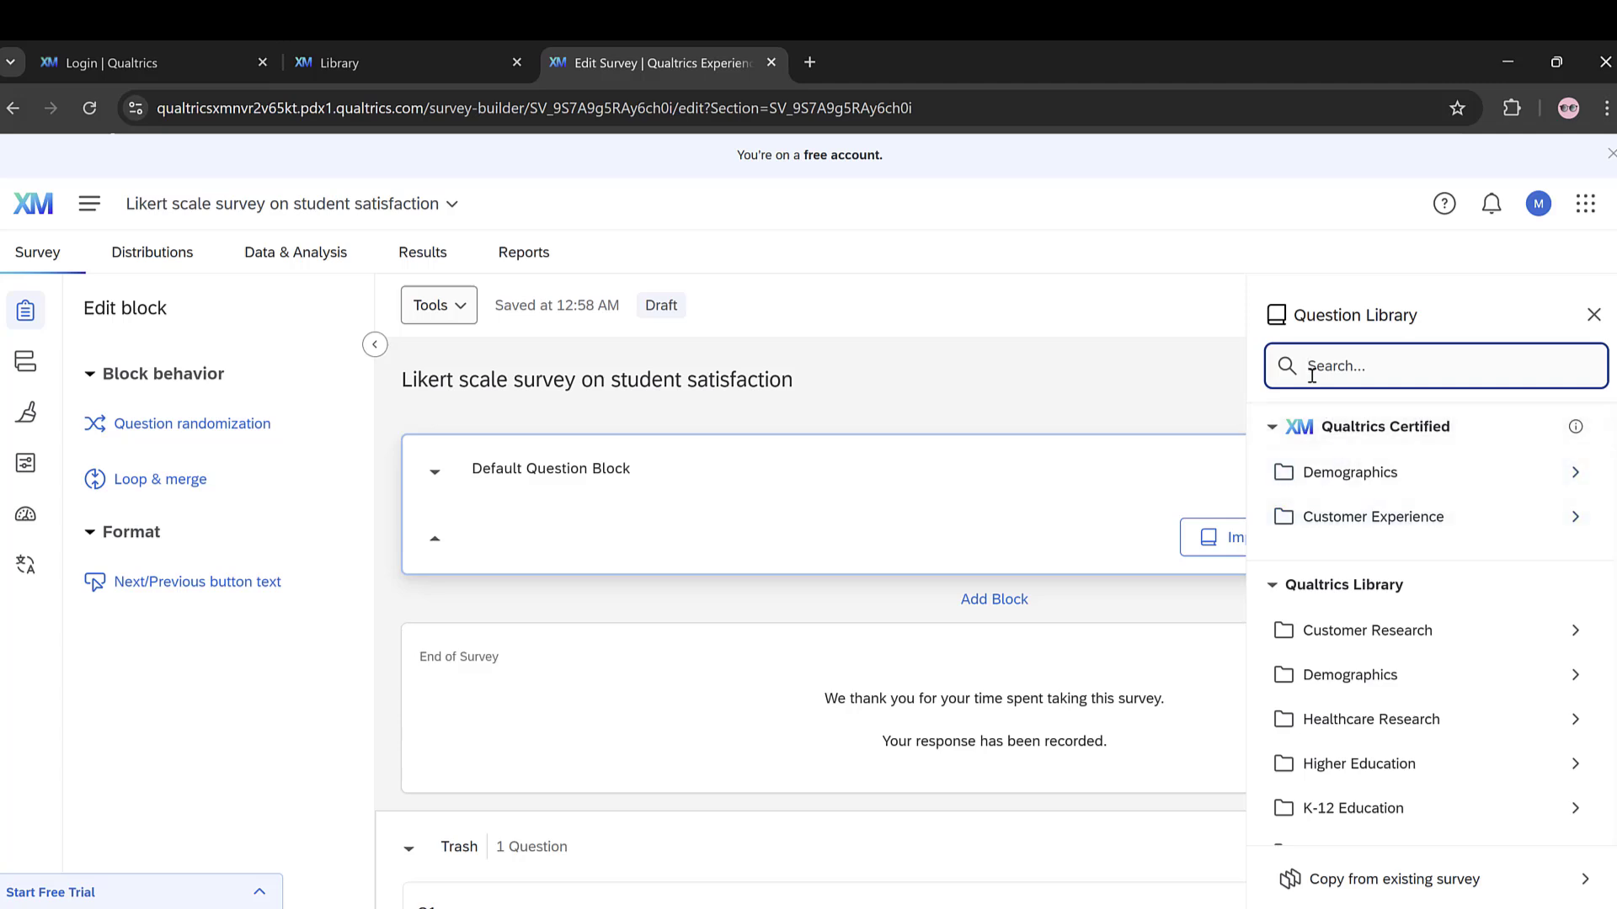
type("consent")
key("Return")
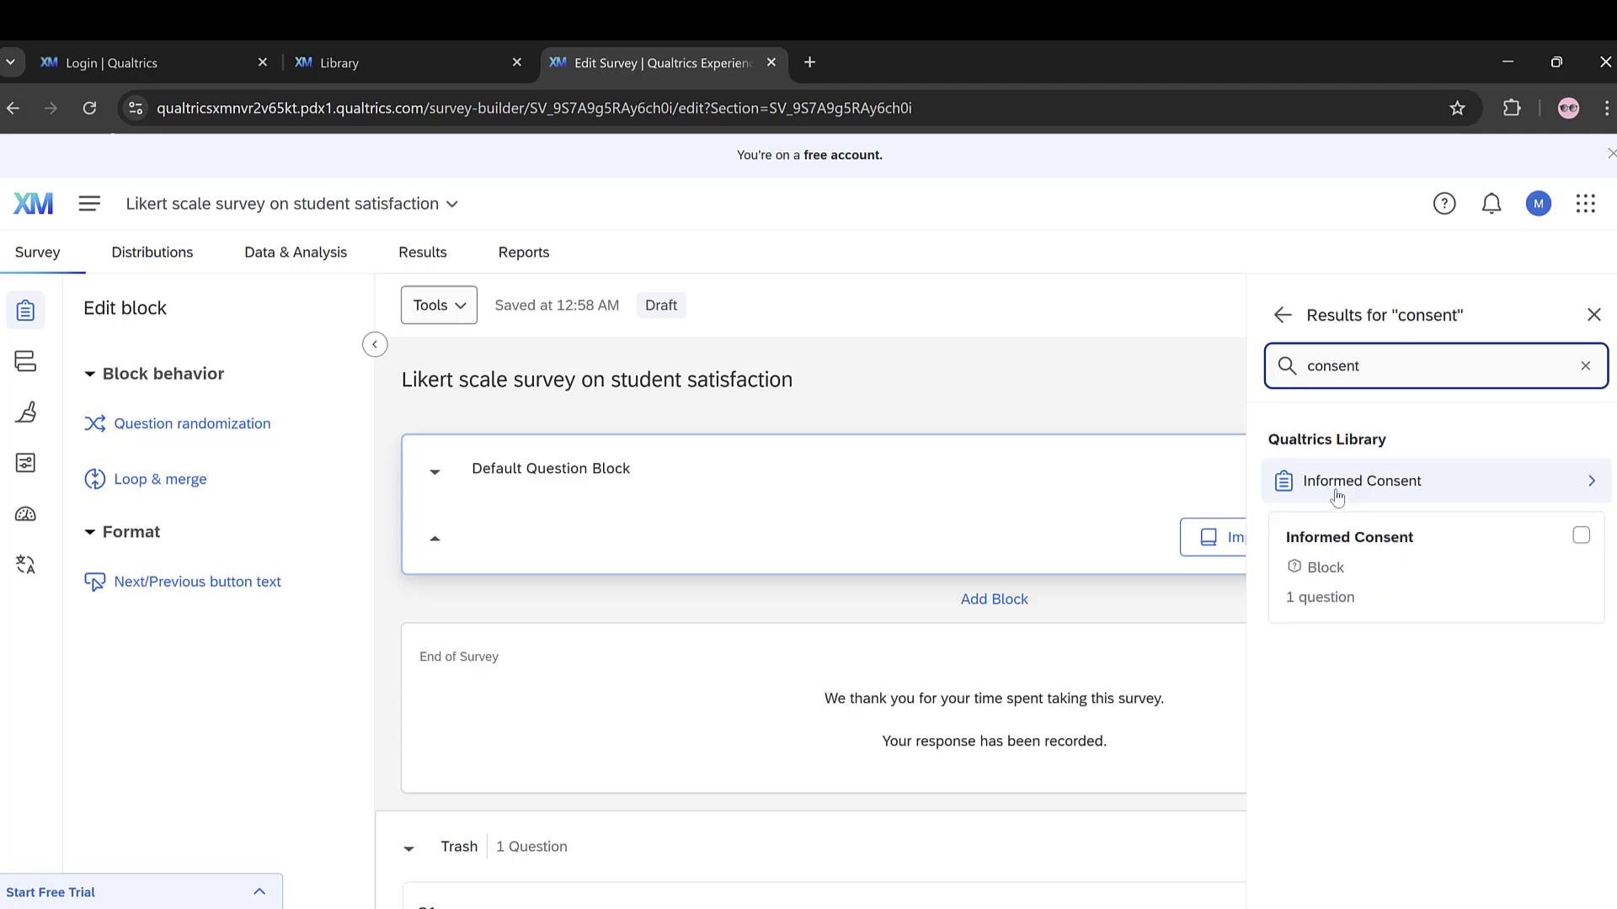
left_click(1337, 497)
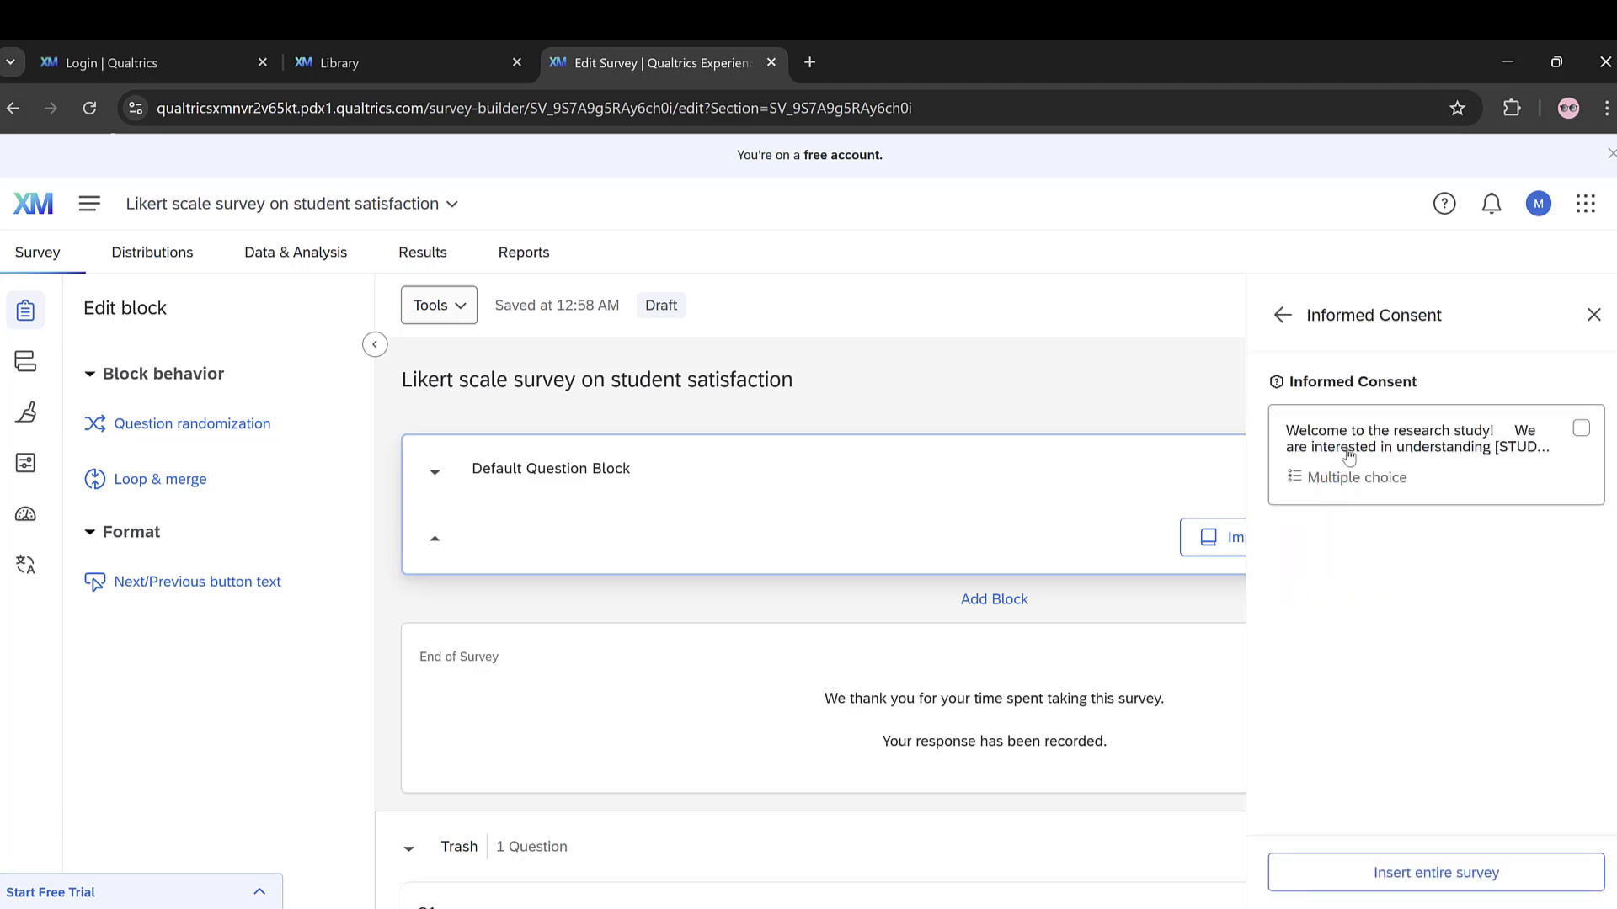
left_click(1350, 452)
left_click(1394, 871)
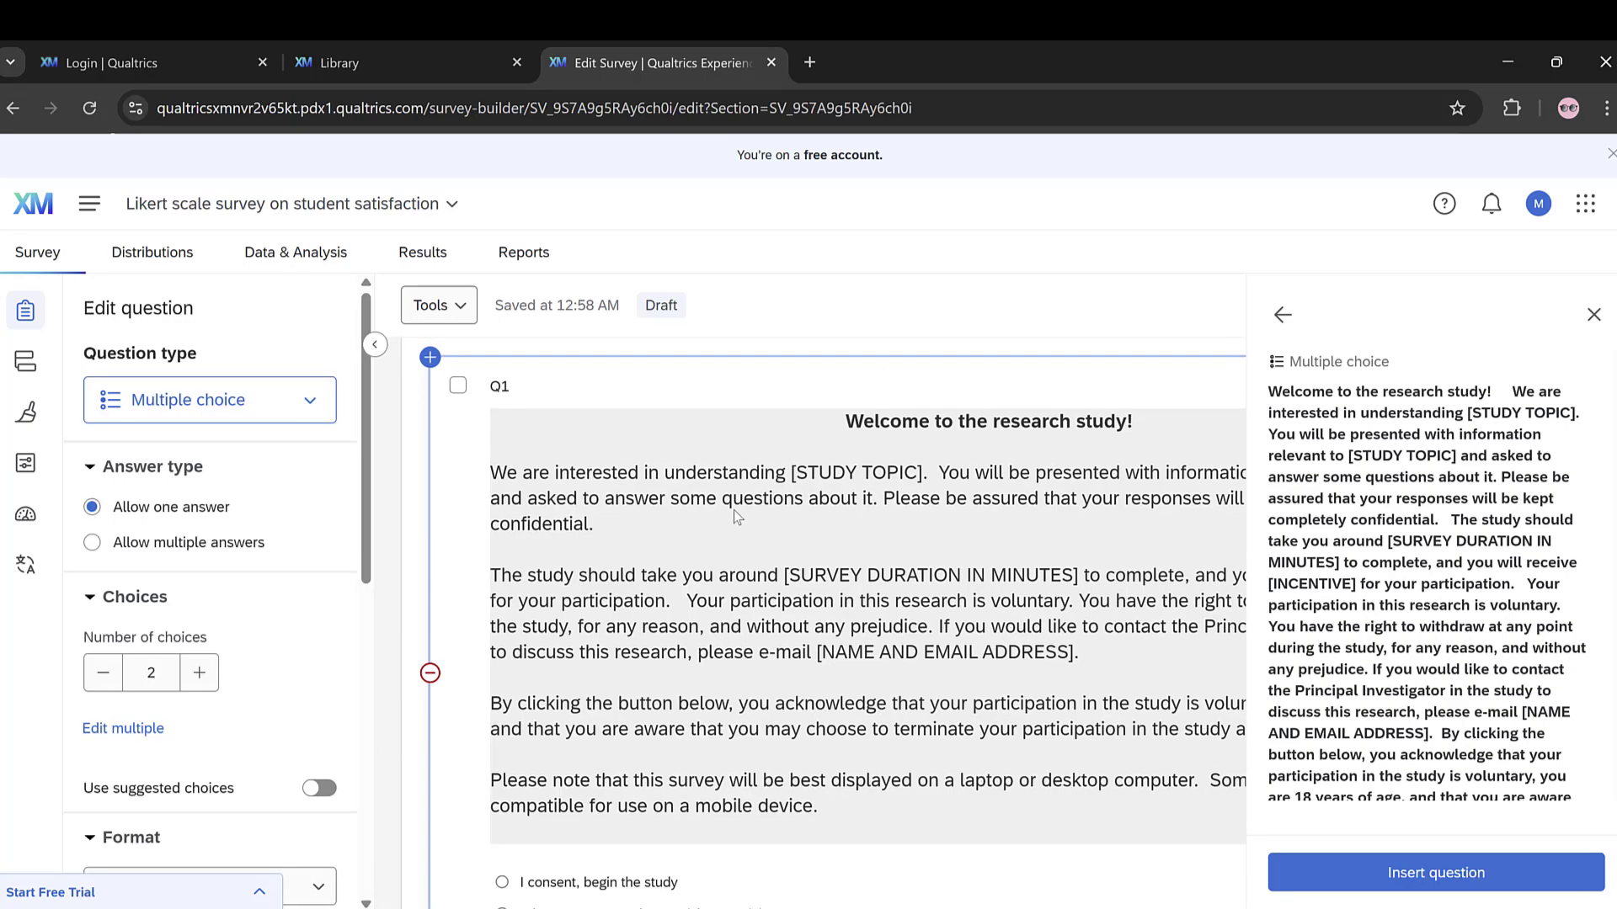
left_click(1591, 324)
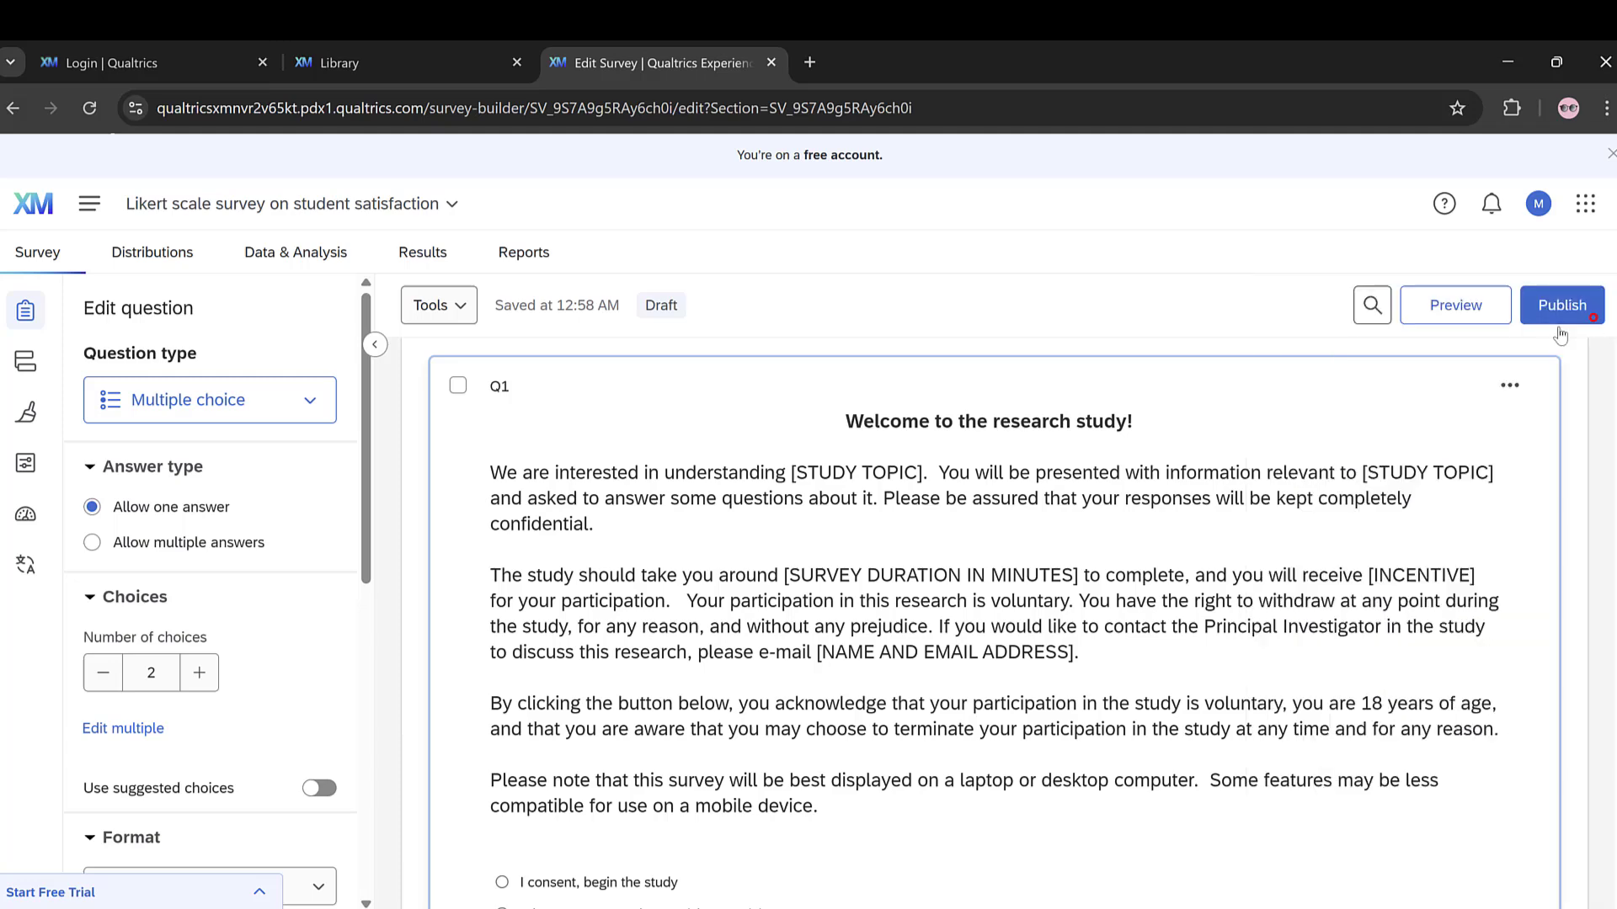
Step: Add a new block below the consent question's block and add a multiple choice question to it
scroll(917, 509, "down", 5)
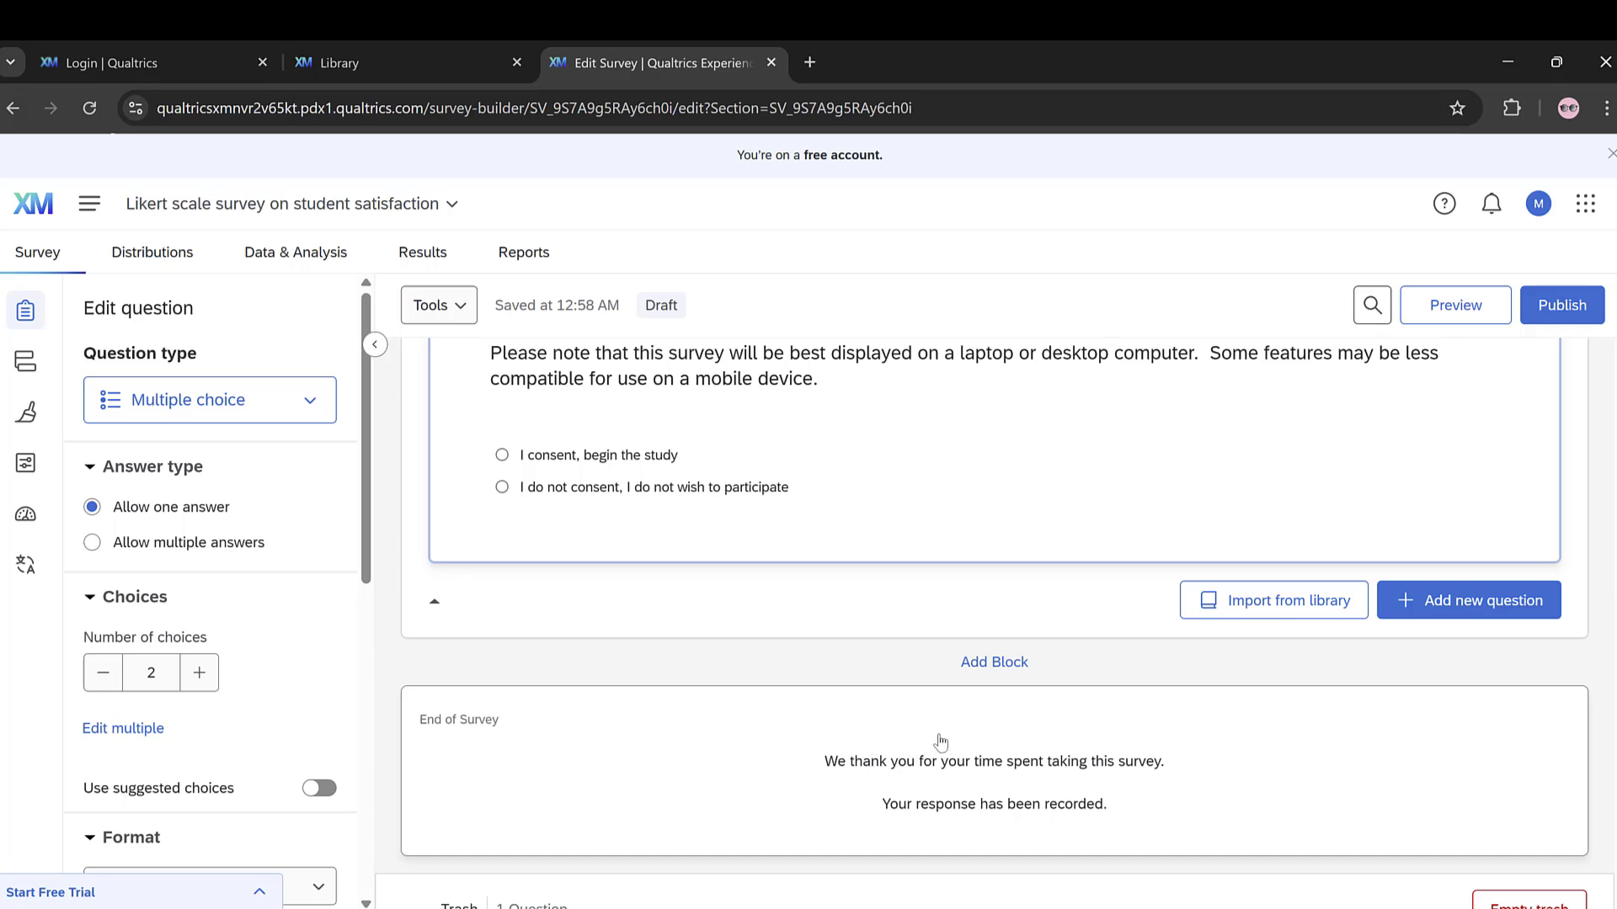
left_click(982, 664)
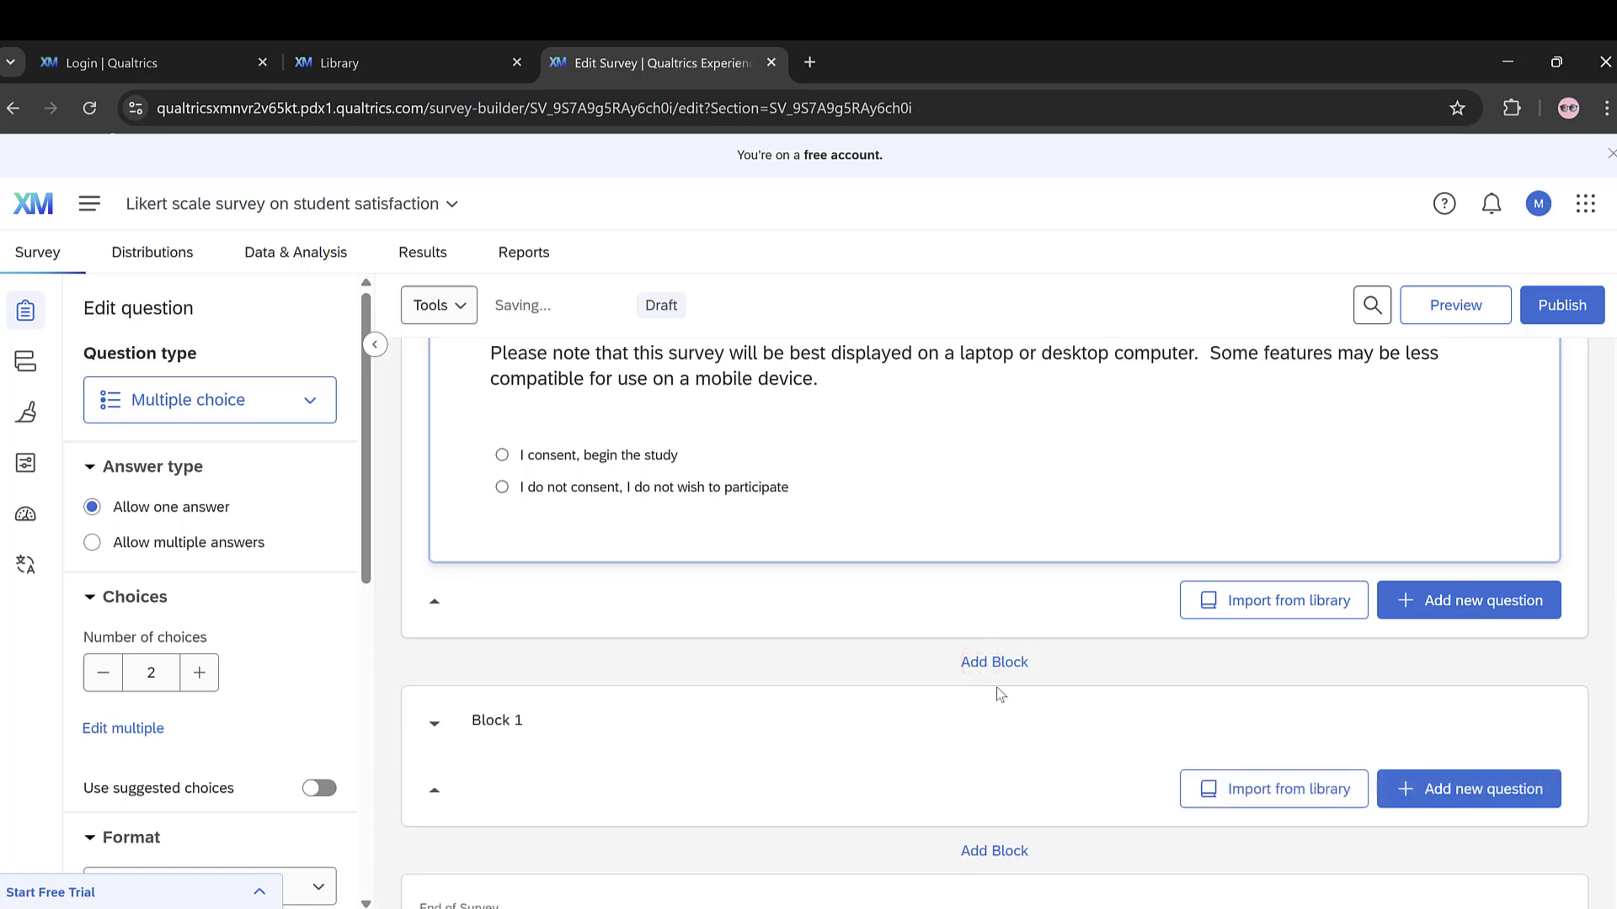
left_click(1461, 798)
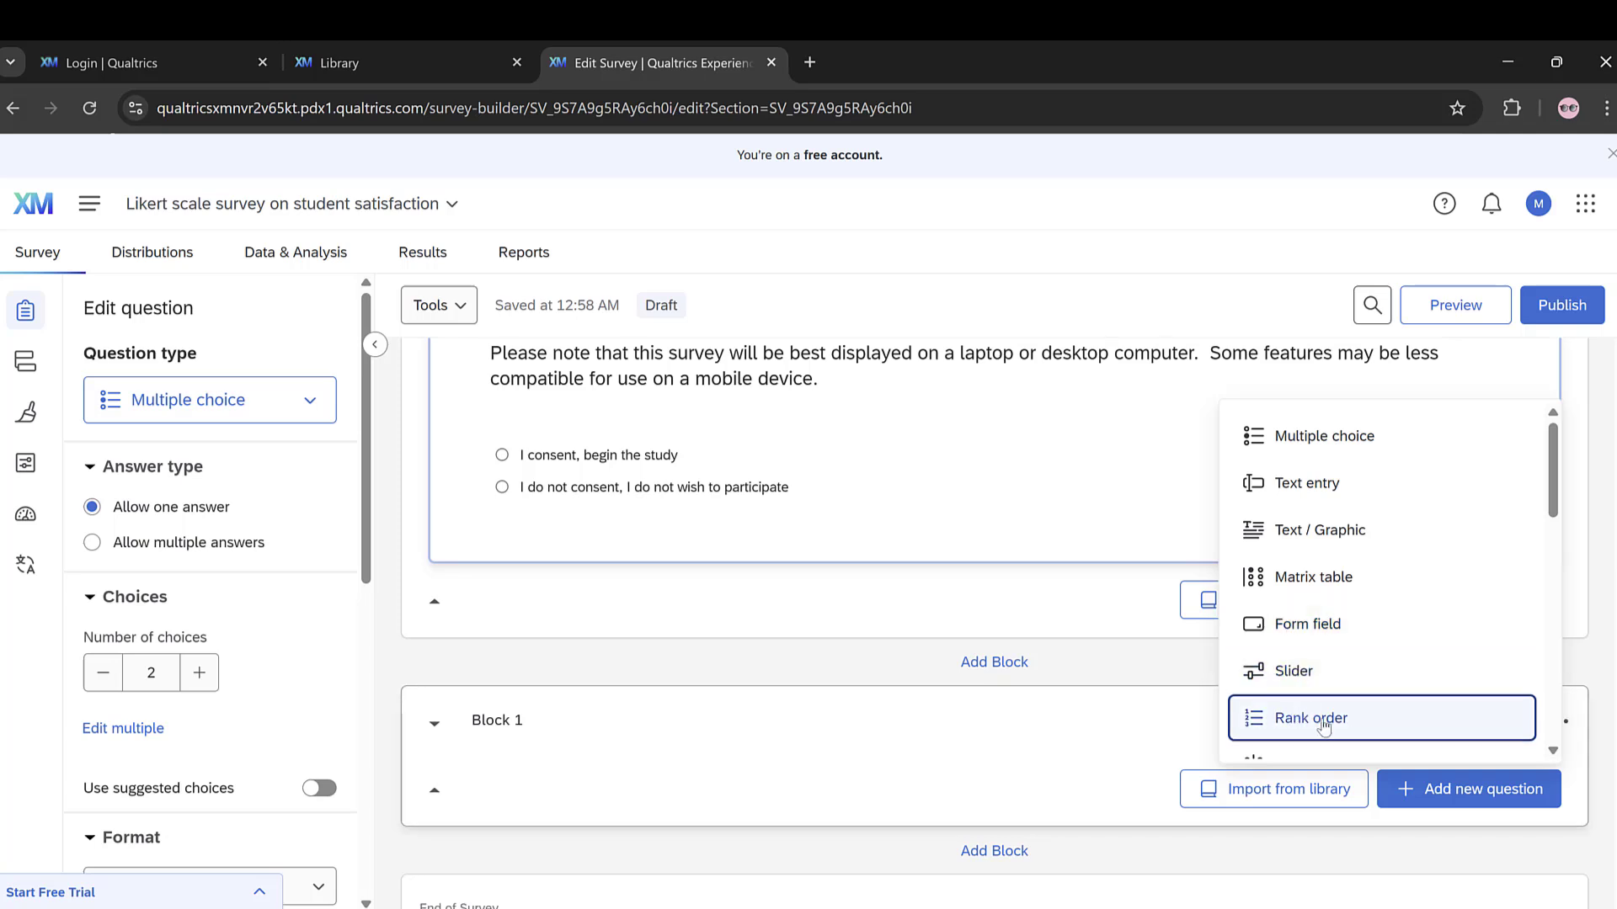
scroll(1319, 598, "down", 4)
scroll(1291, 477, "up", 4)
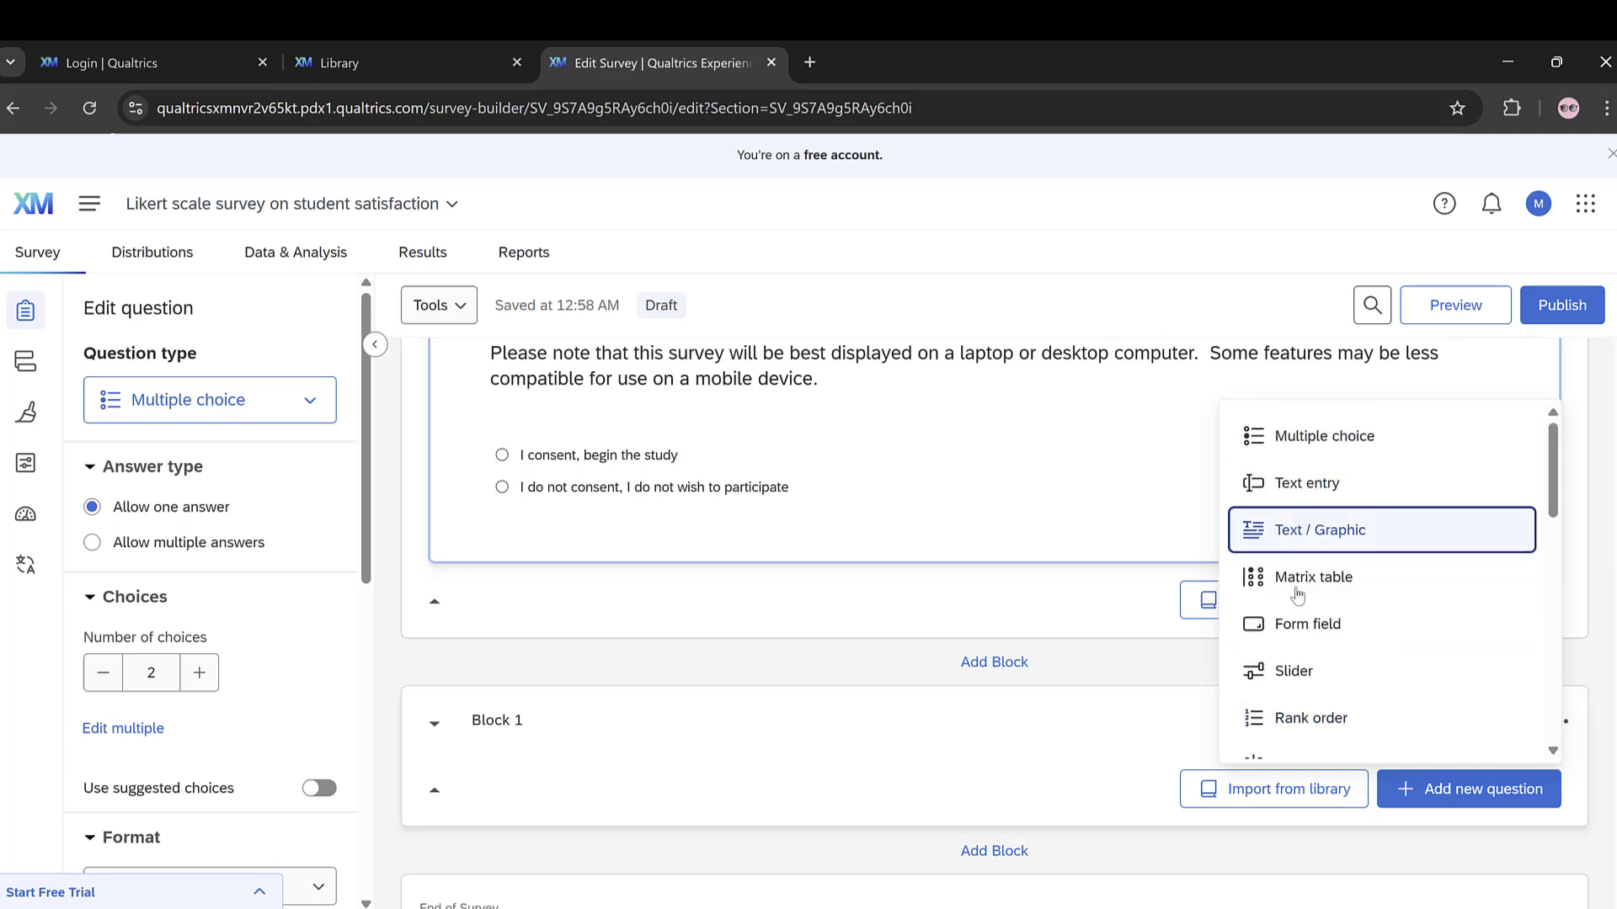
scroll(1318, 699, "down", 8)
scroll(1322, 627, "down", 3)
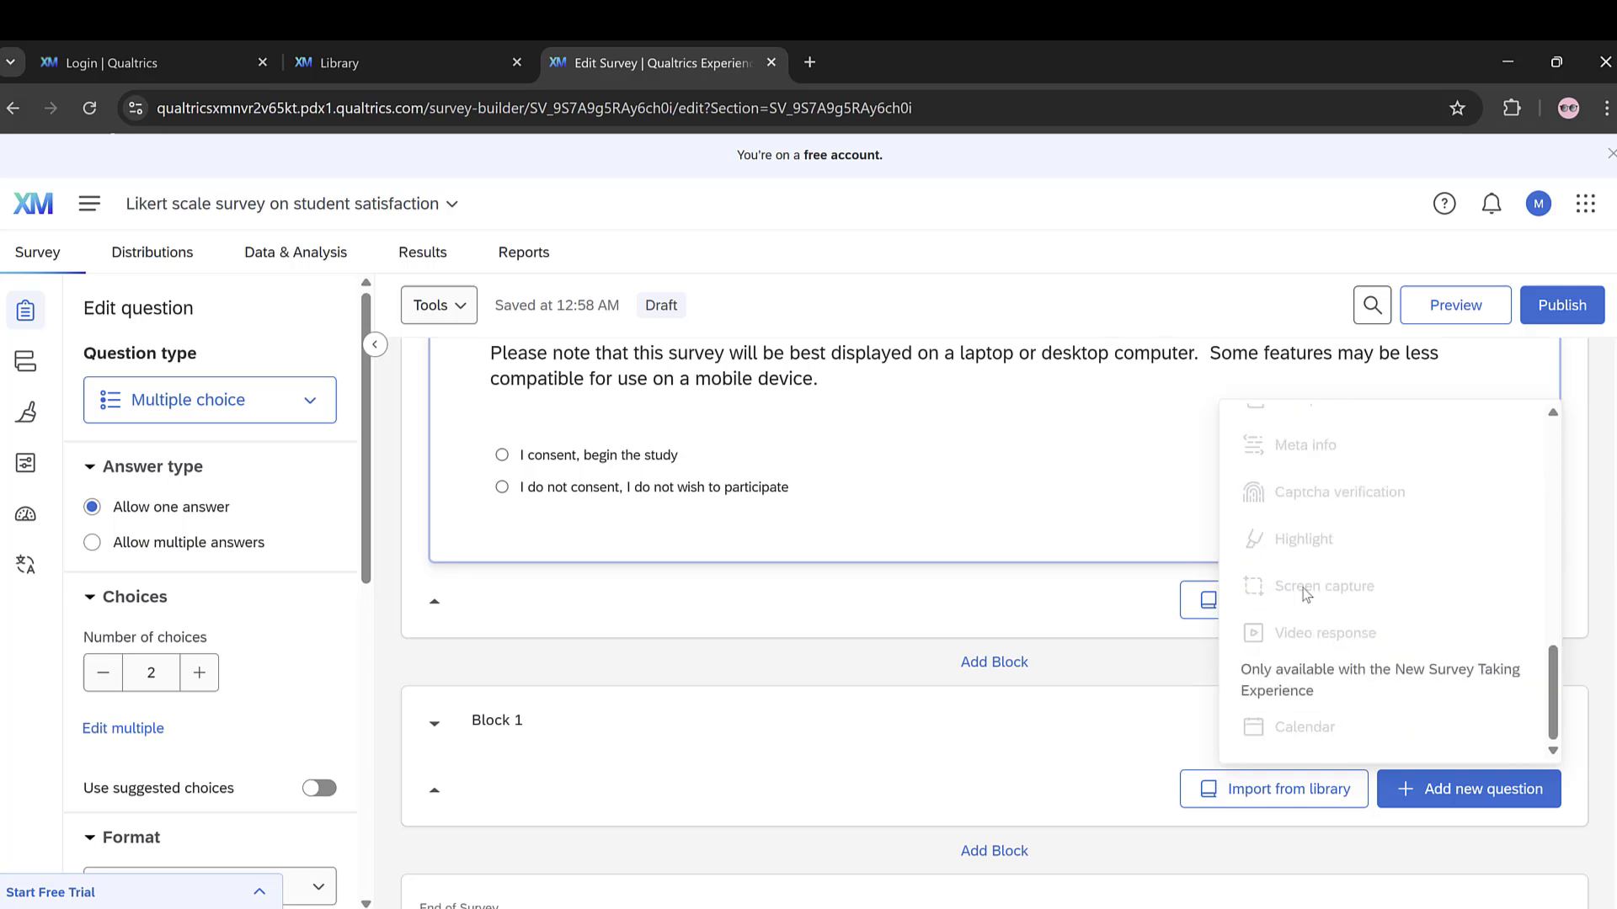
scroll(1309, 621, "up", 5)
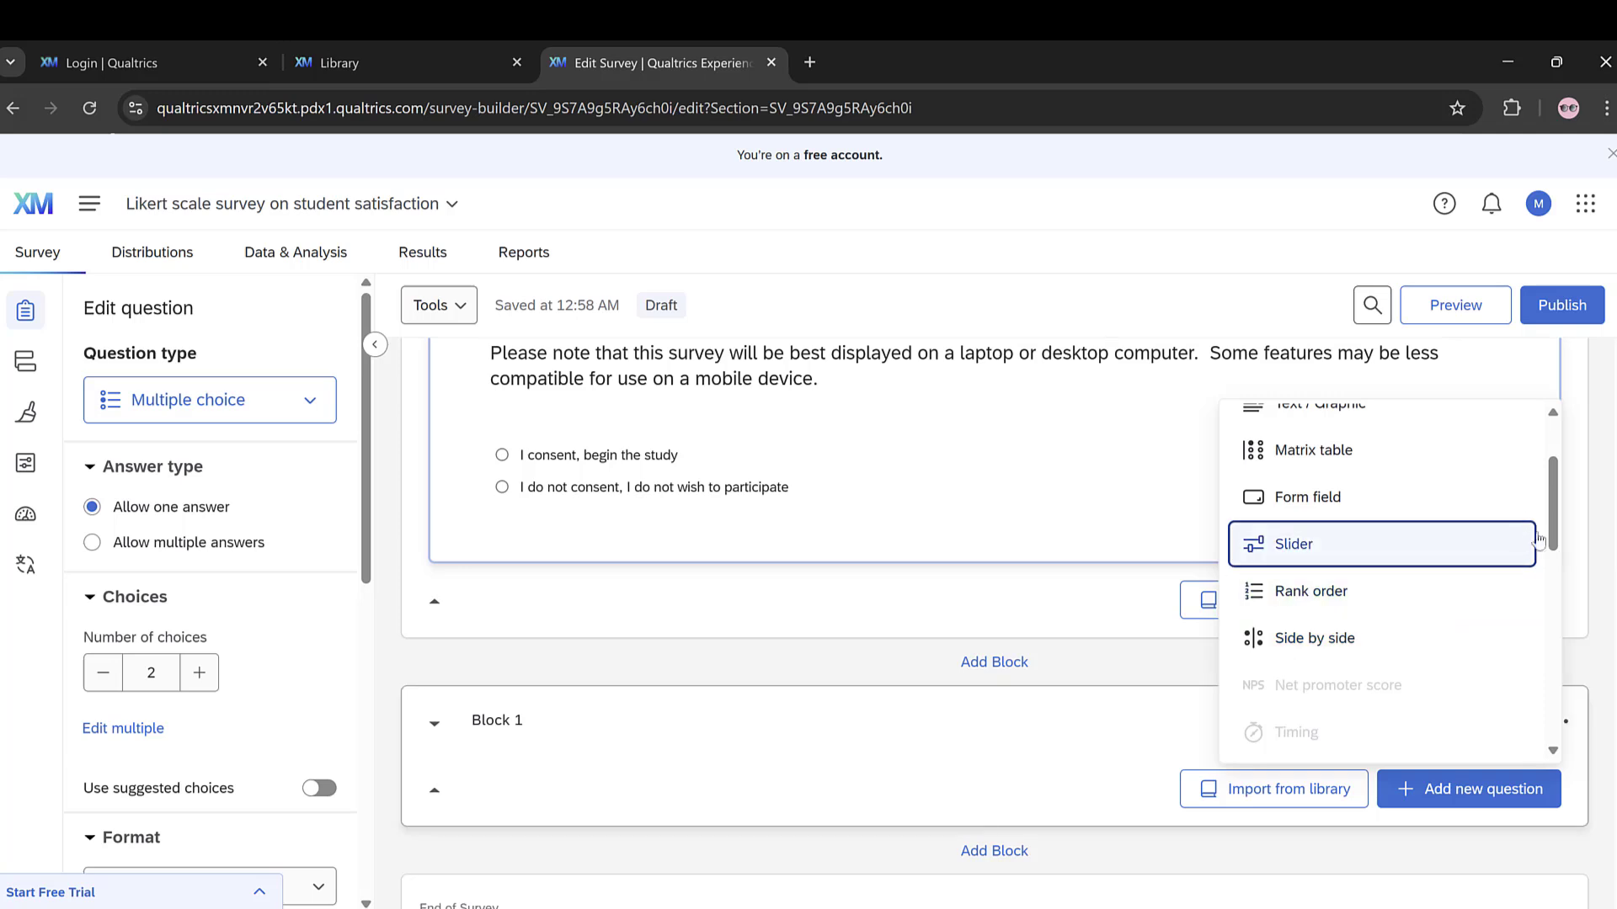
mouse_move(1553, 524)
left_mouse_down()
mouse_move(1525, 637)
mouse_move(1508, 531)
left_mouse_up()
scroll(1507, 491, "up", 3)
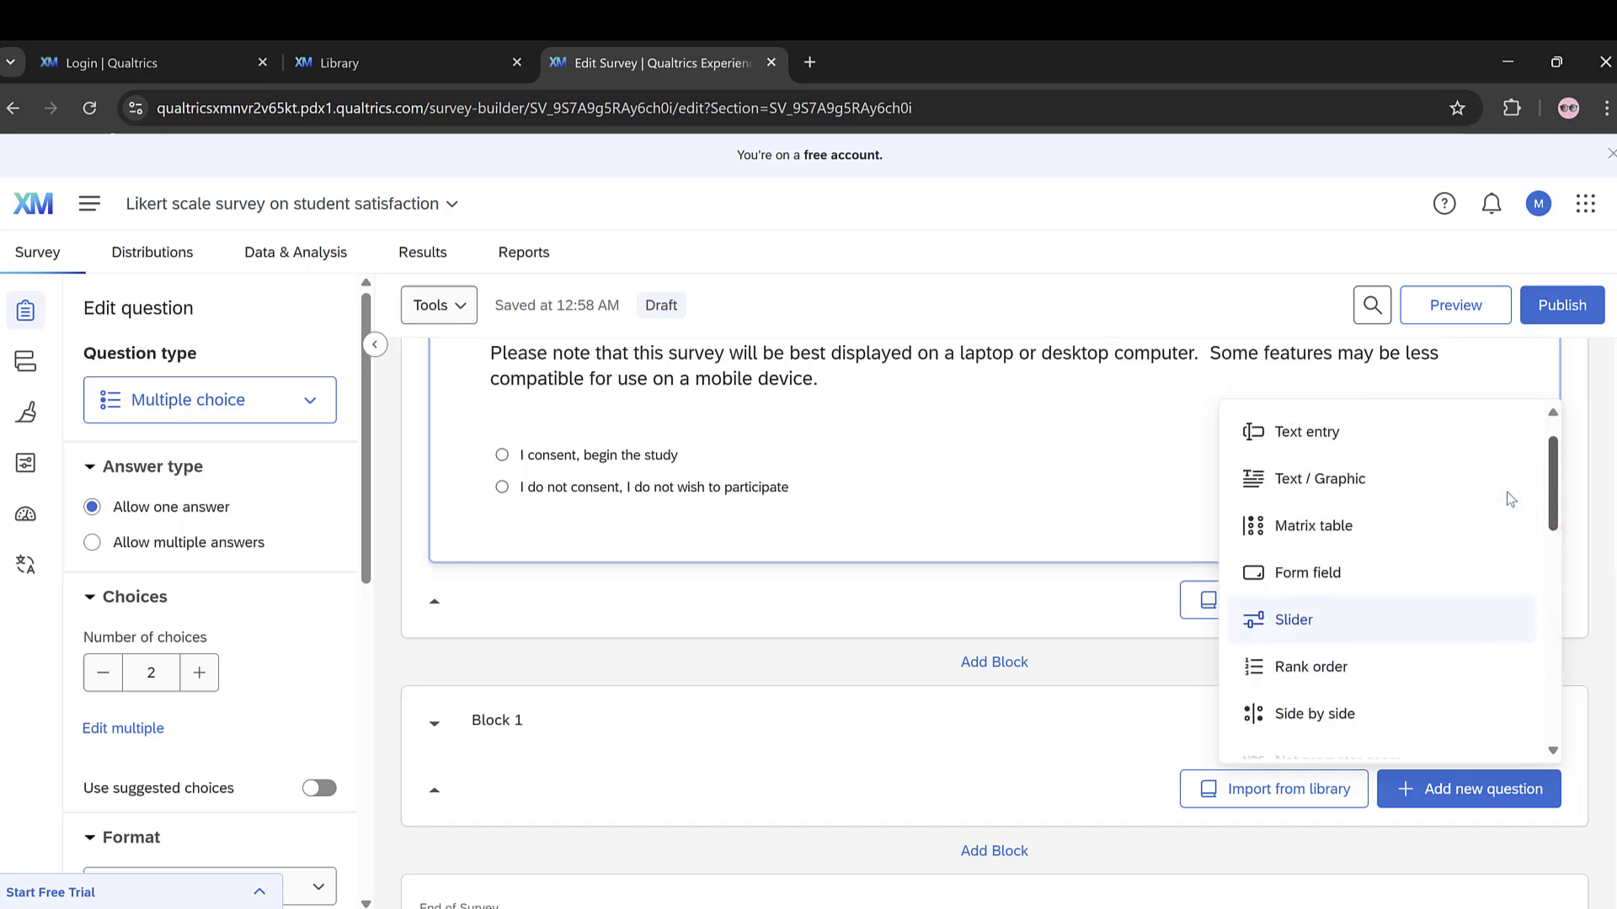
left_click(1314, 448)
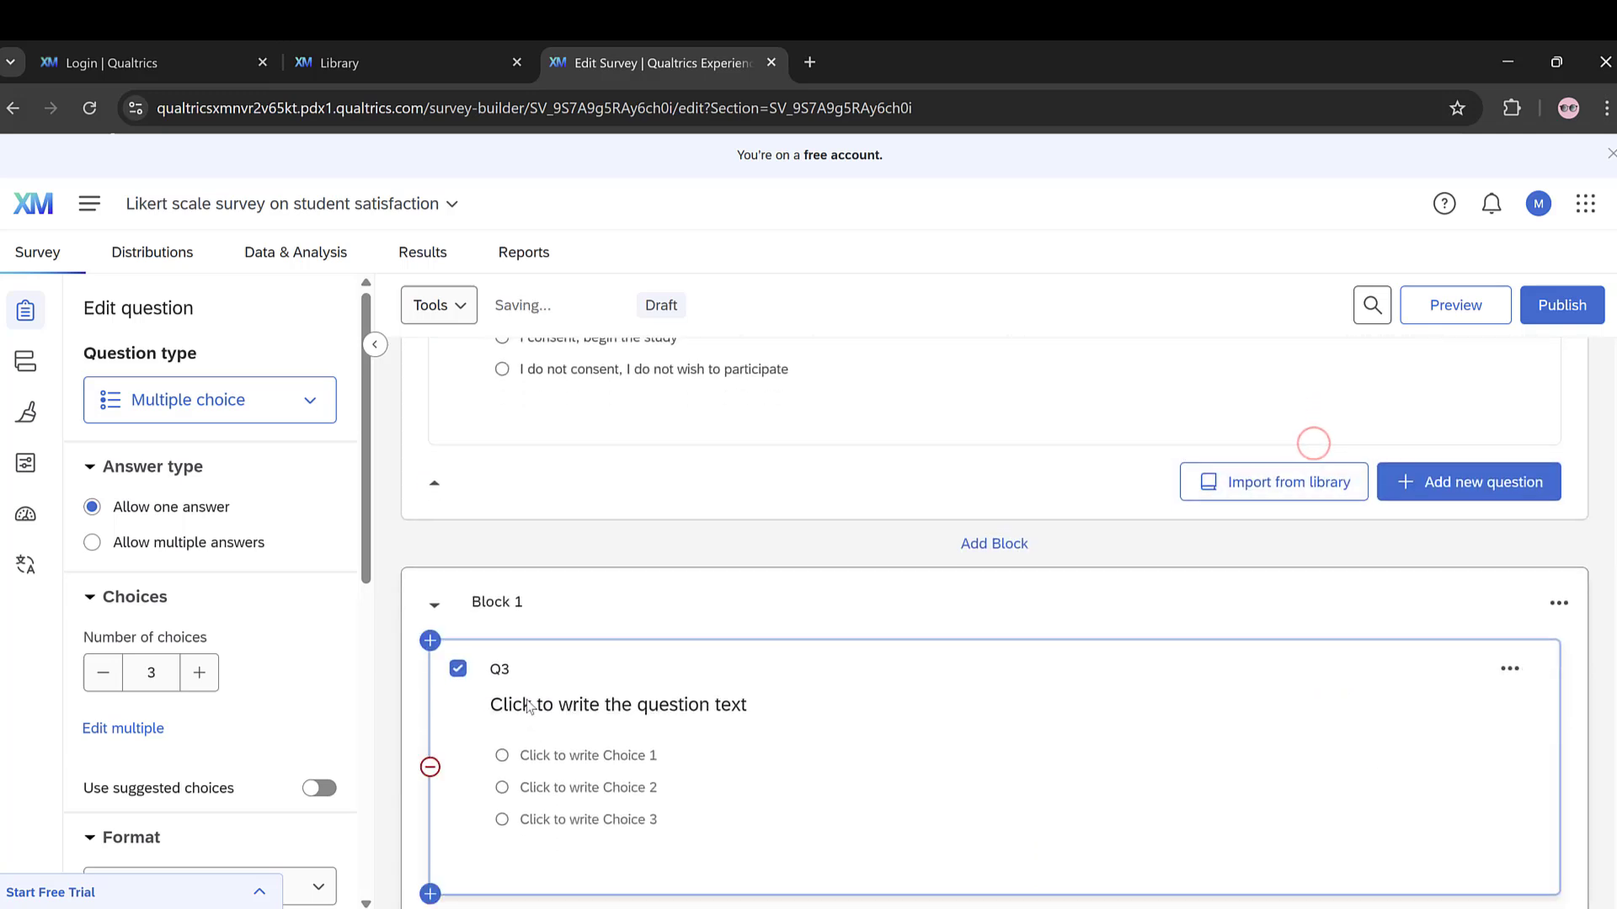
Step: Replace the new multiple choice question's placeholder text with "Gender"
left_click(533, 709)
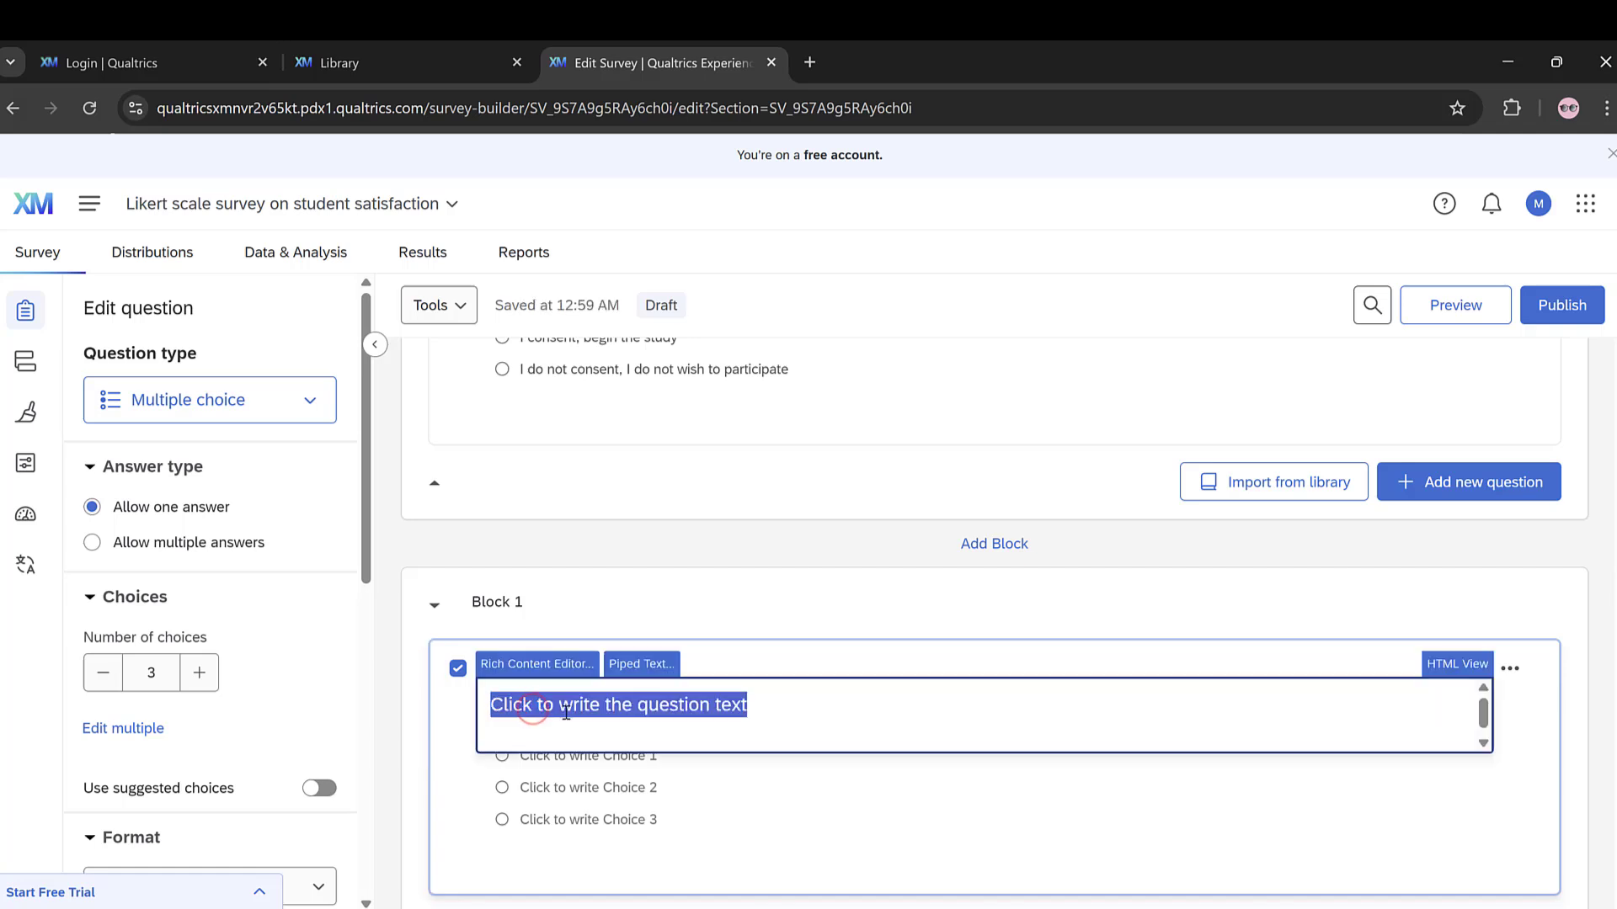
type("Gender")
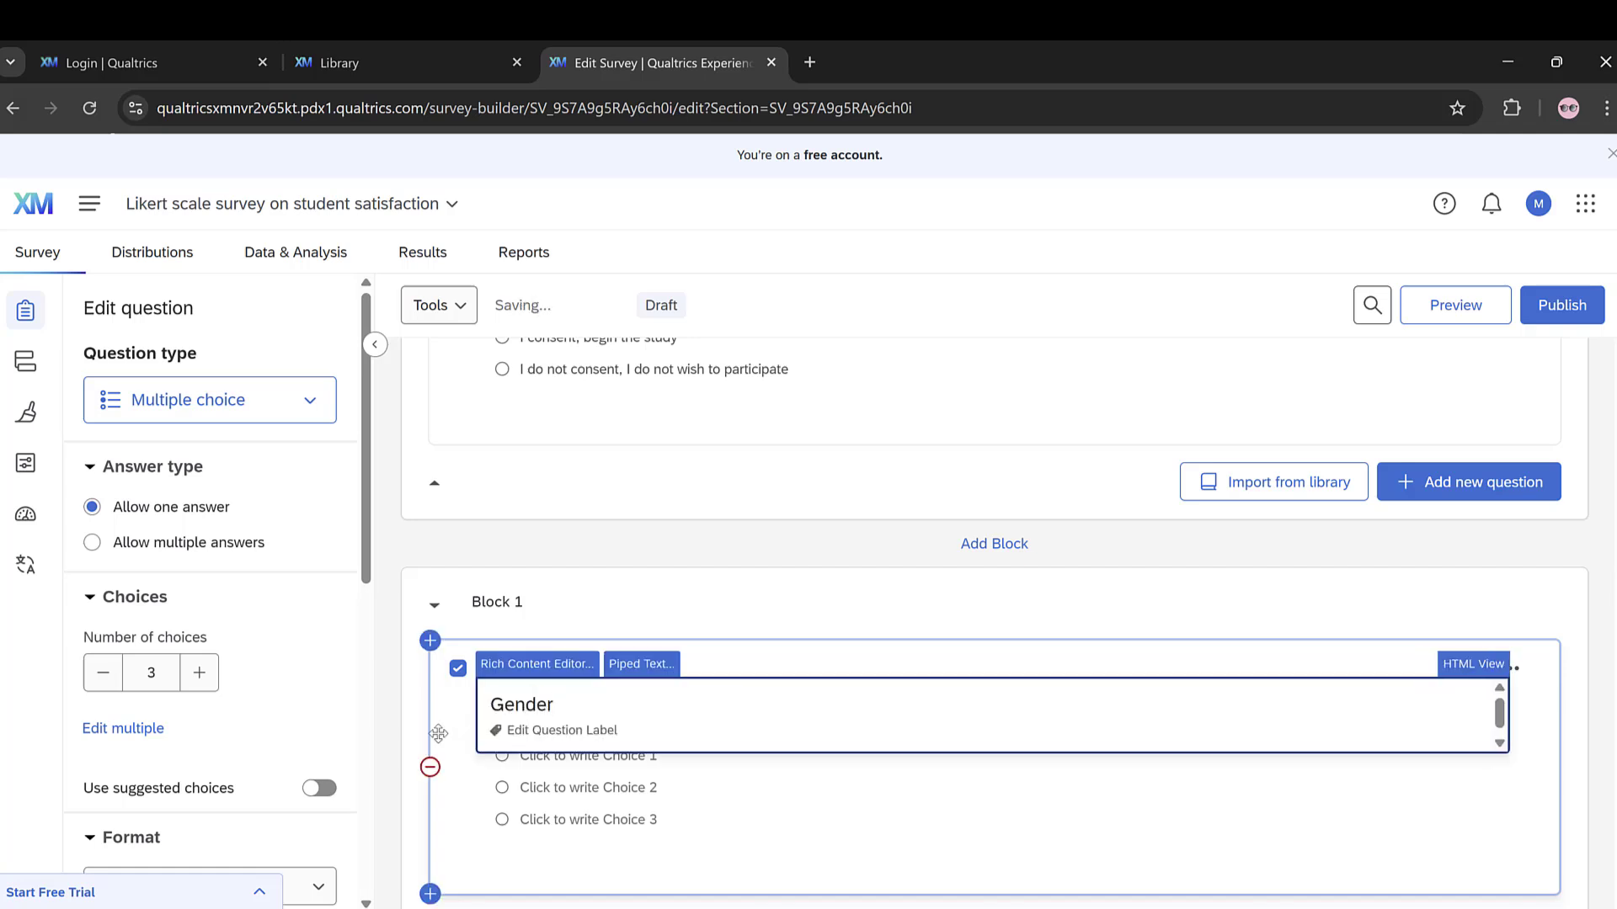
left_click(444, 745)
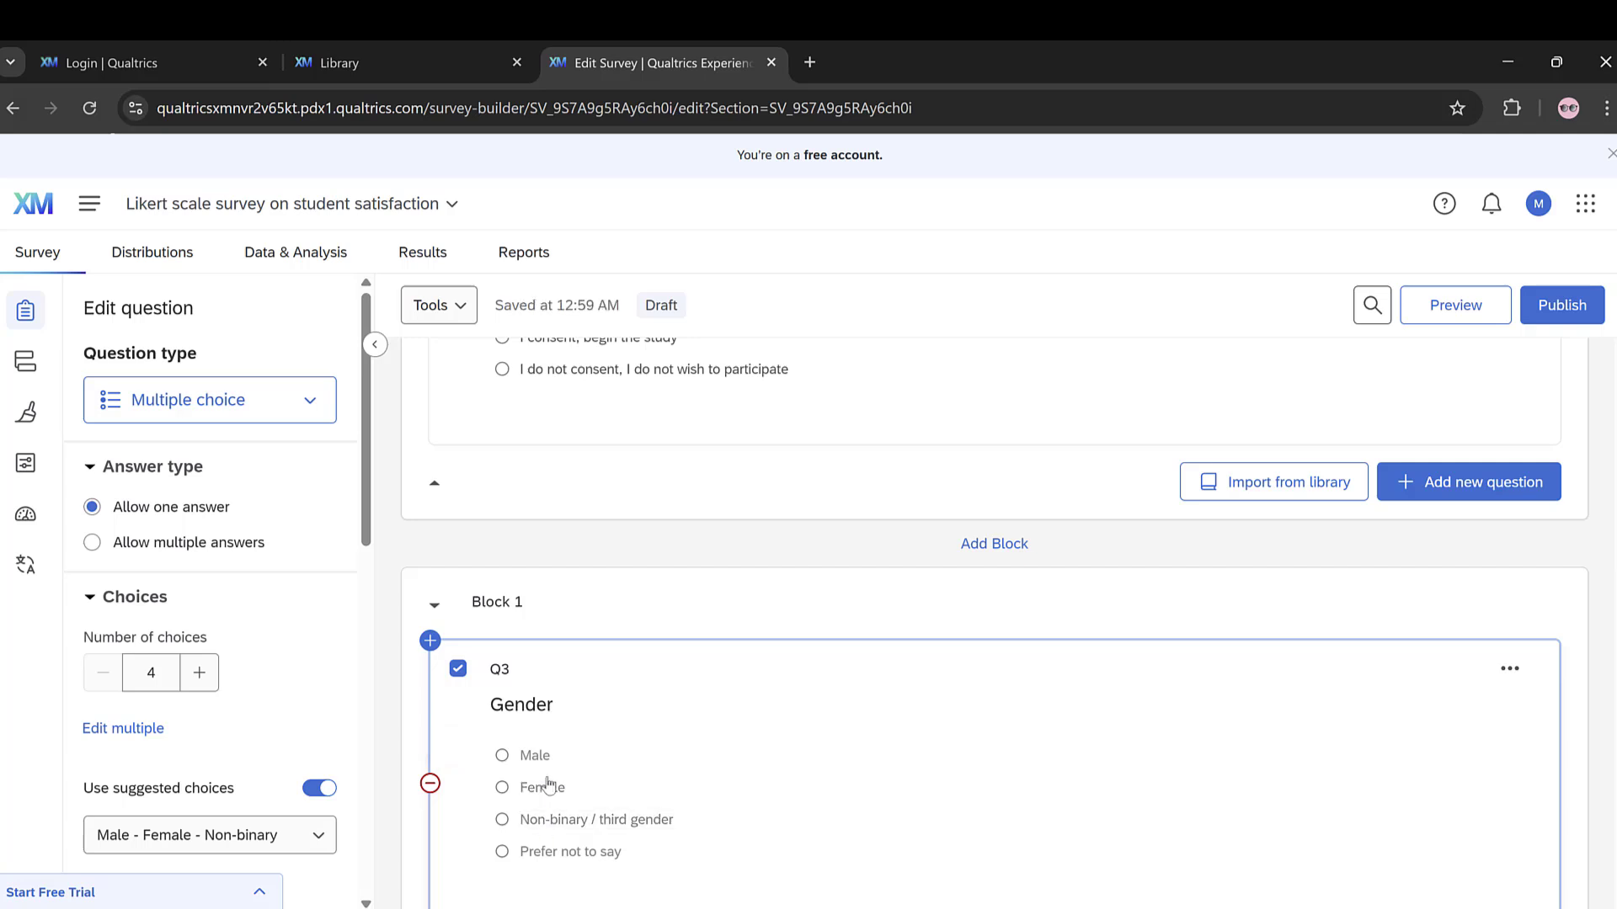
Step: Review the Gender question's answer choices along with its suggested choices, display, format and alignment settings
scroll(528, 825, "down", 5)
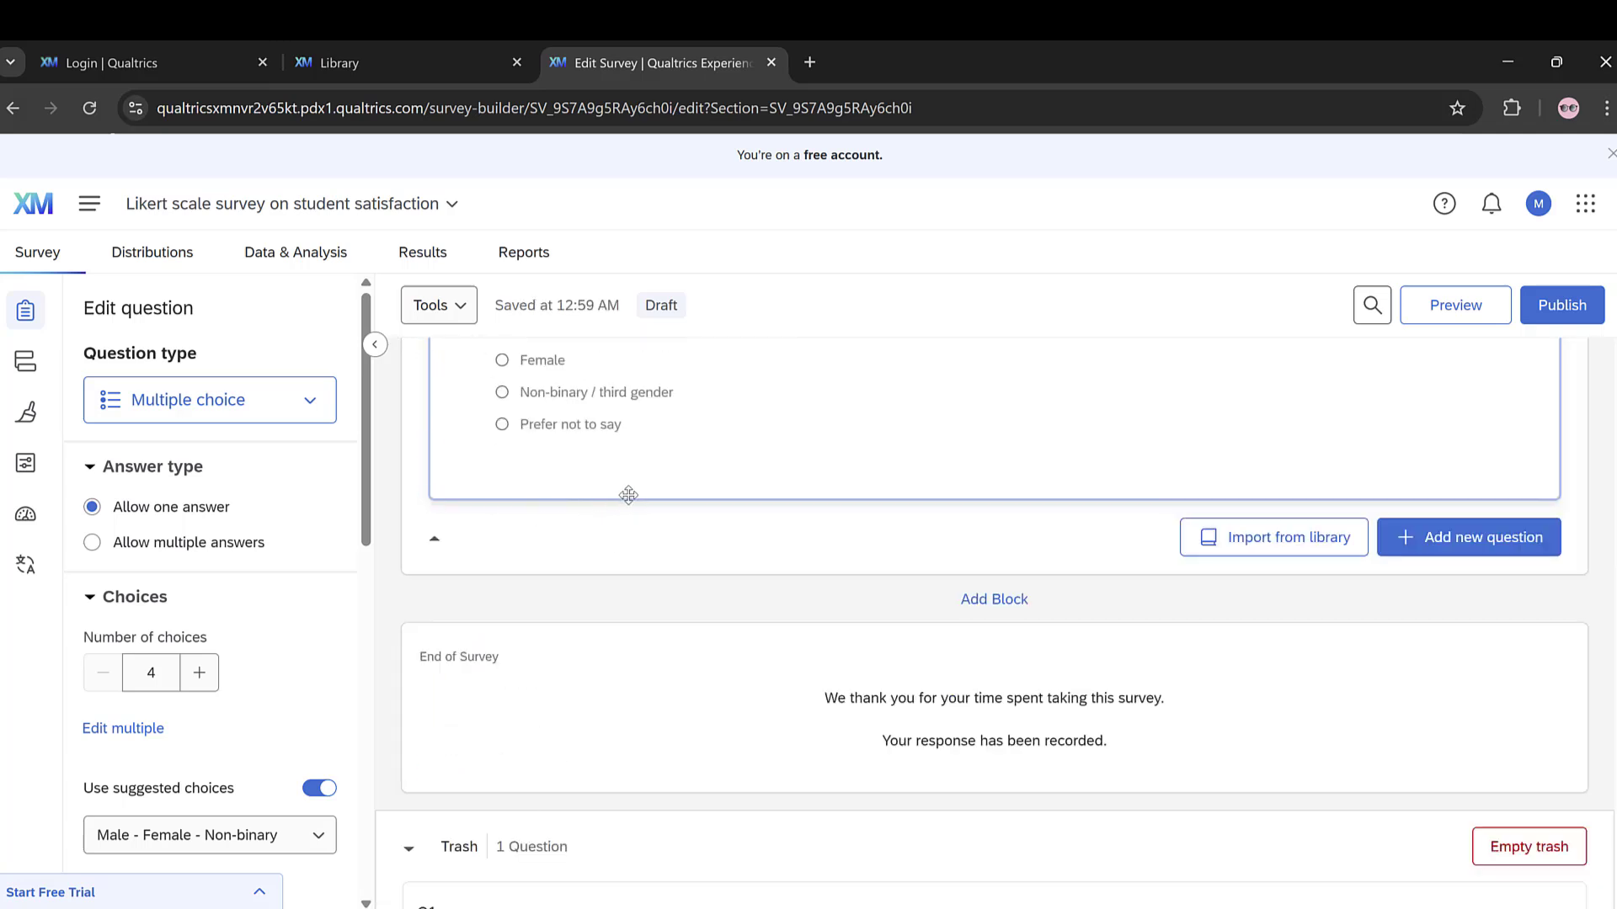
scroll(627, 496, "up", 5)
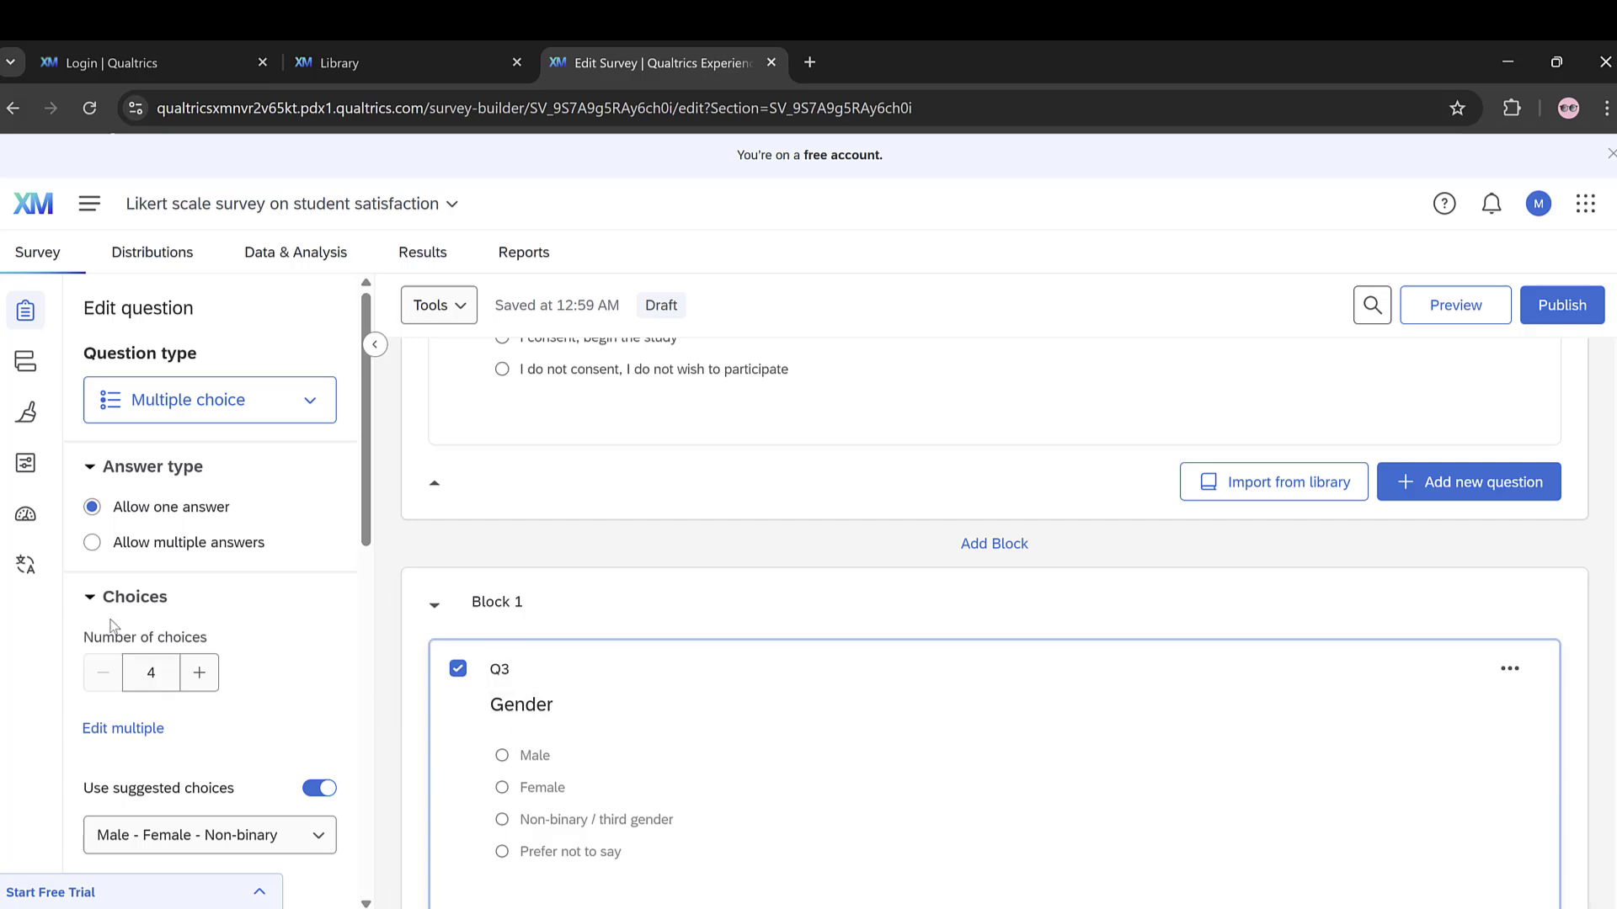
scroll(147, 596, "down", 5)
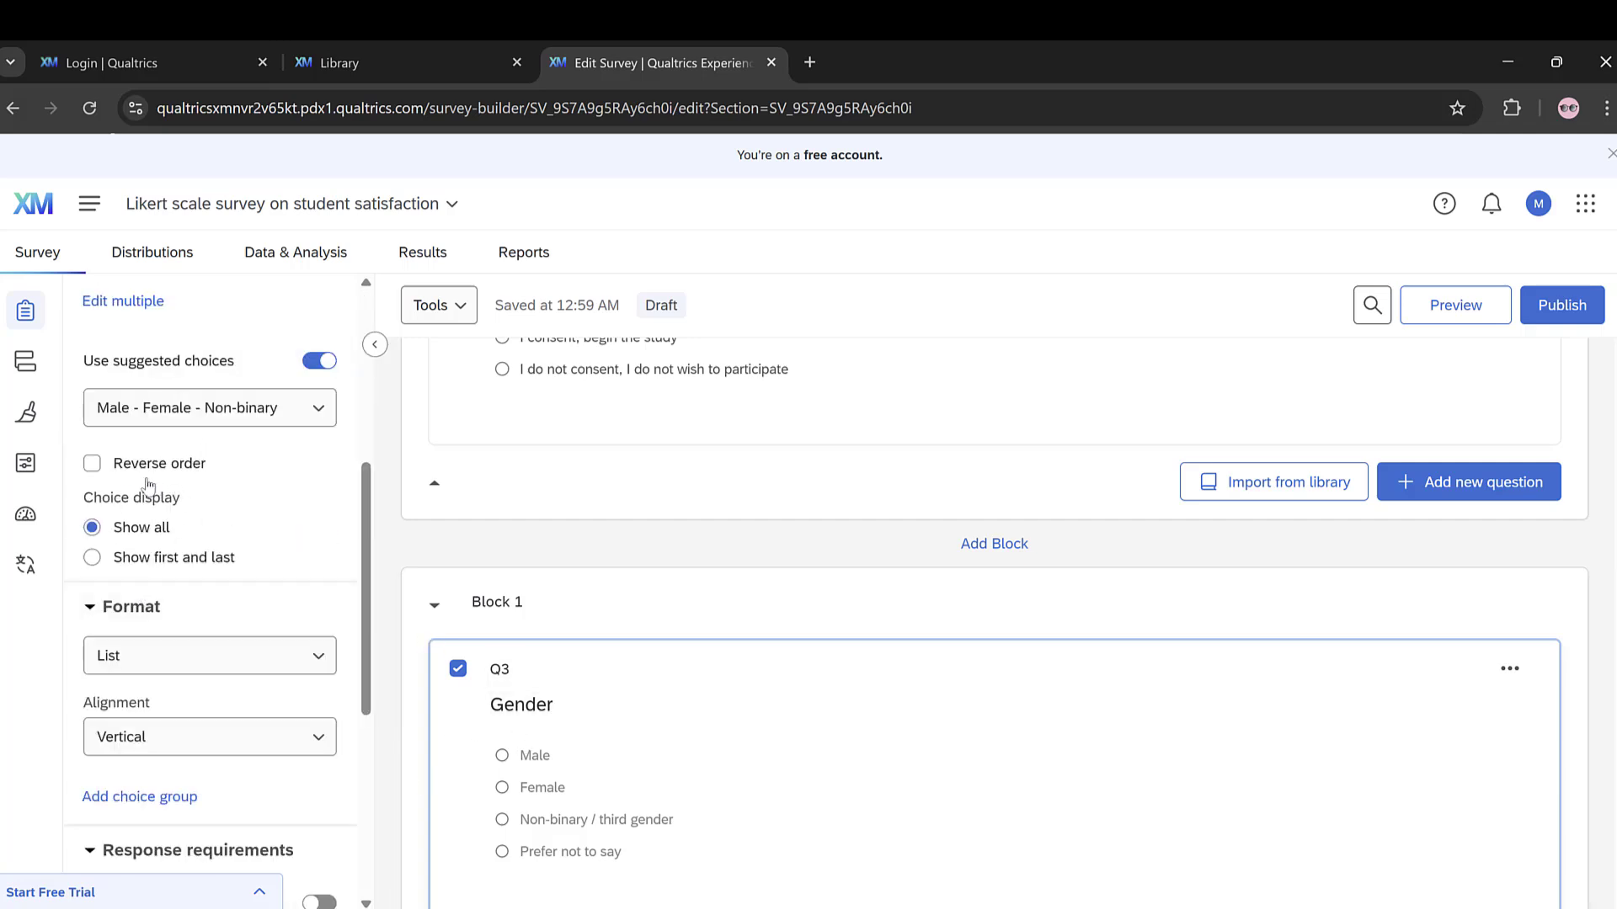
scroll(170, 628, "up", 5)
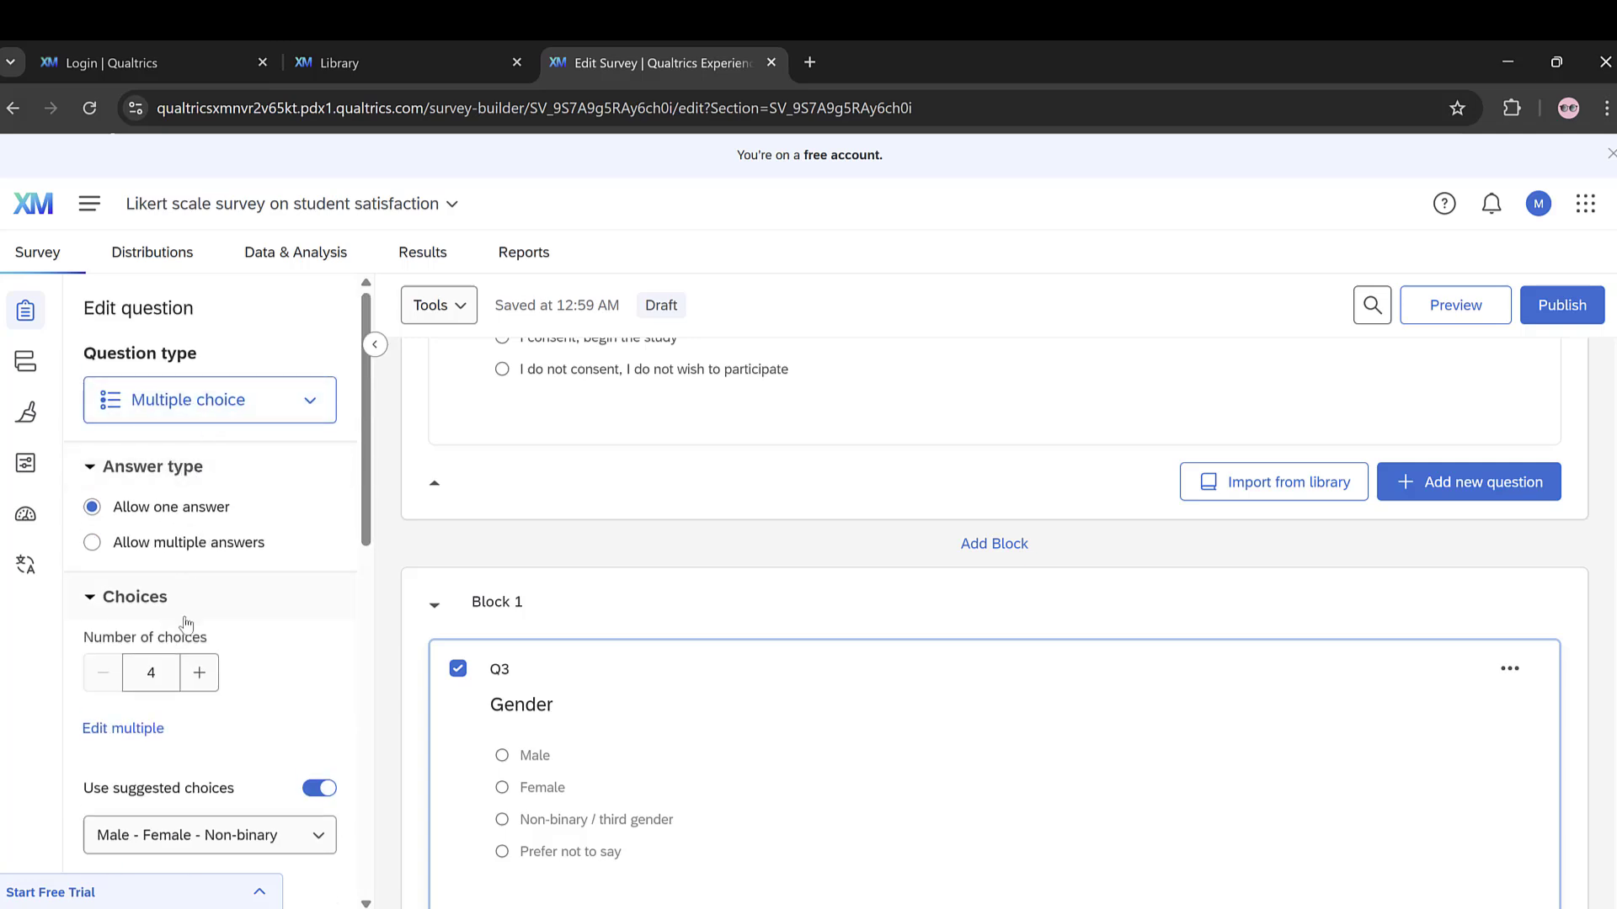
scroll(192, 661, "down", 5)
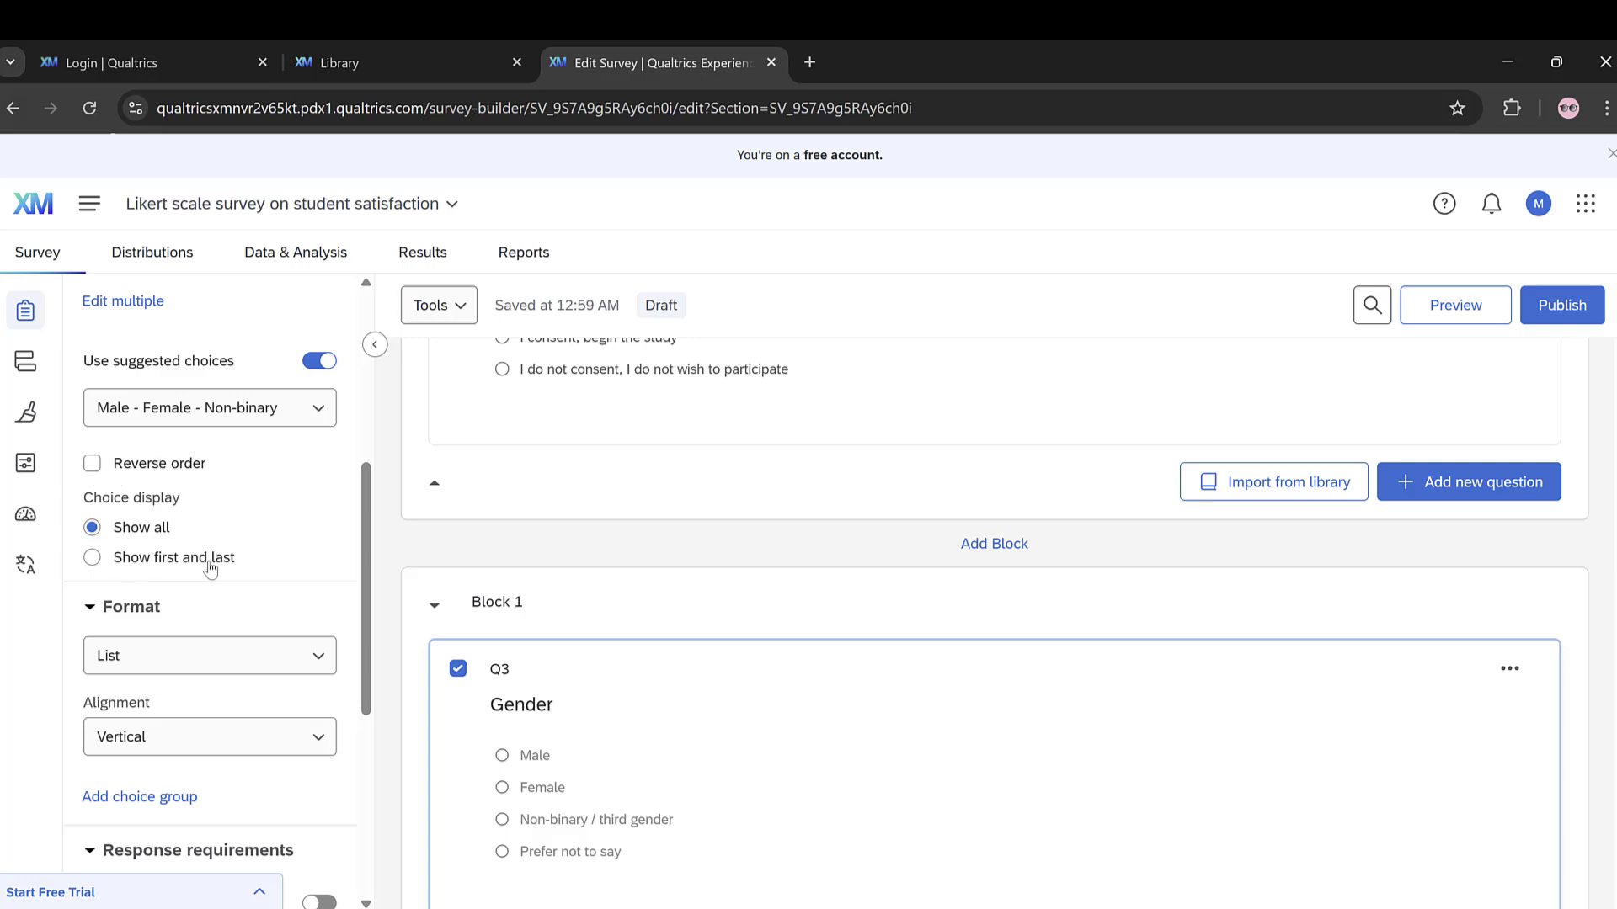
left_click(180, 655)
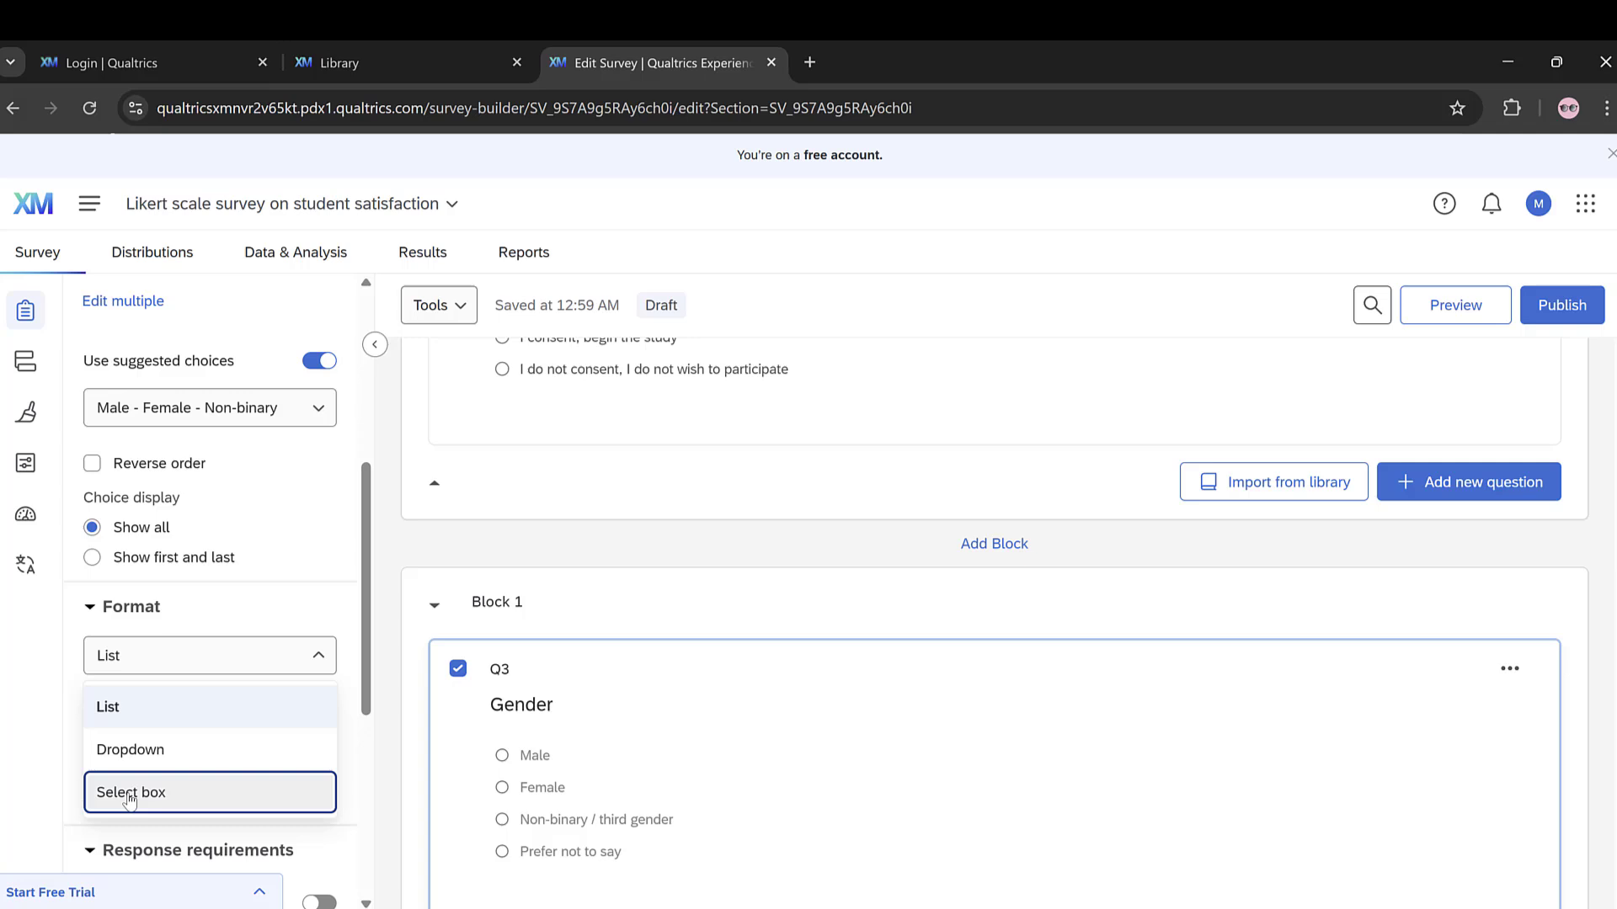
left_click(204, 623)
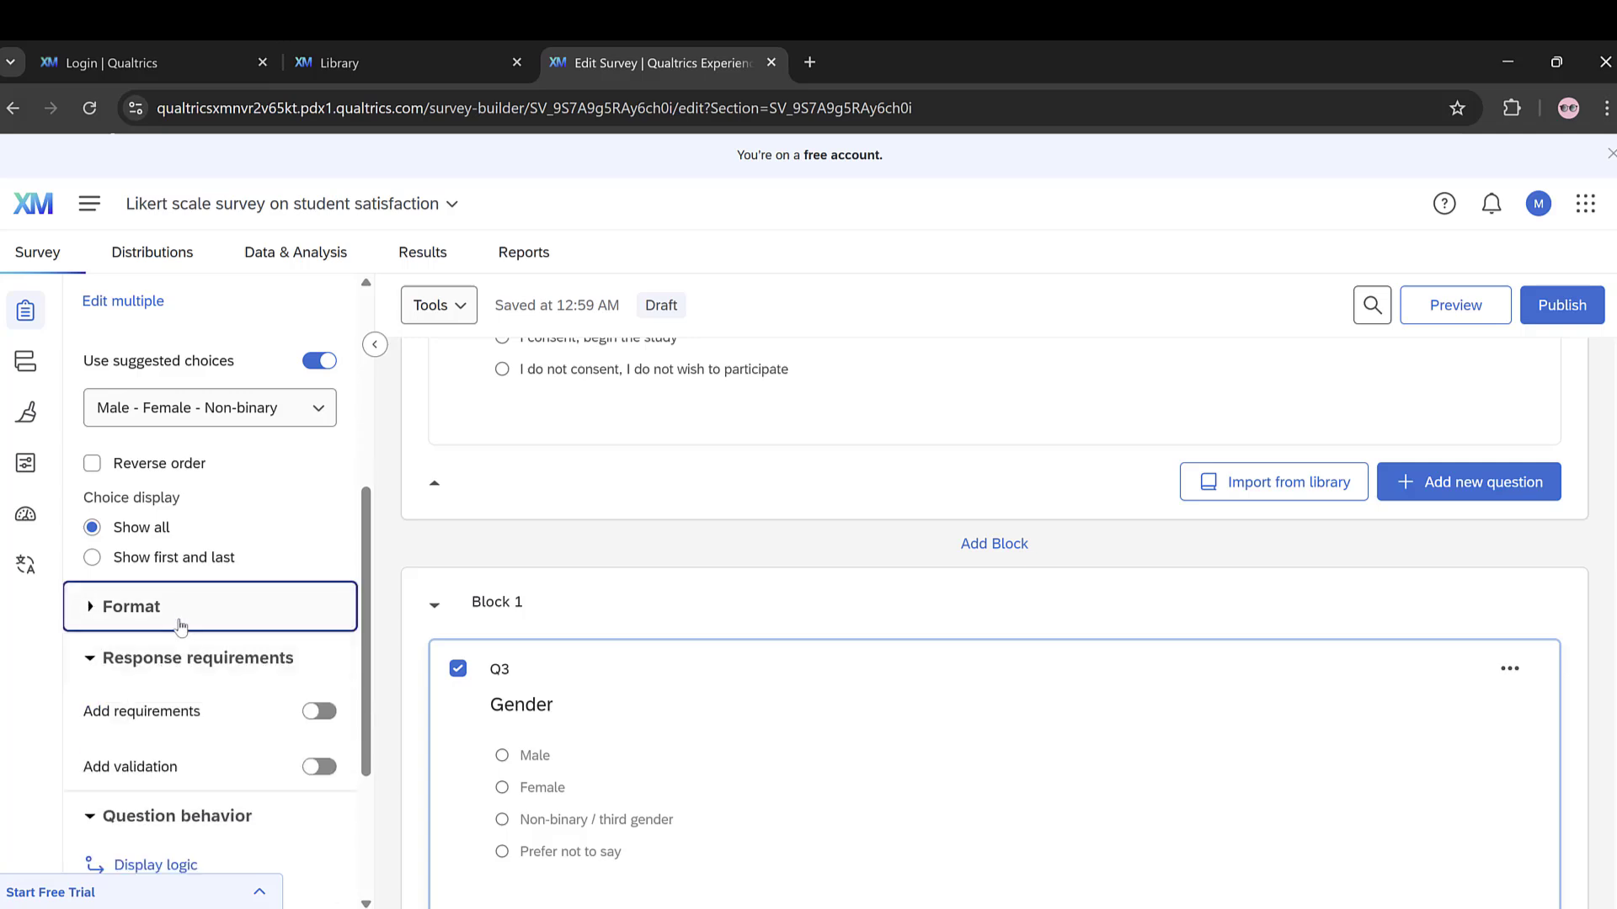
left_click(180, 625)
Step: Turn on response requirements for the Gender question and choose Request response
scroll(181, 624, "down", 5)
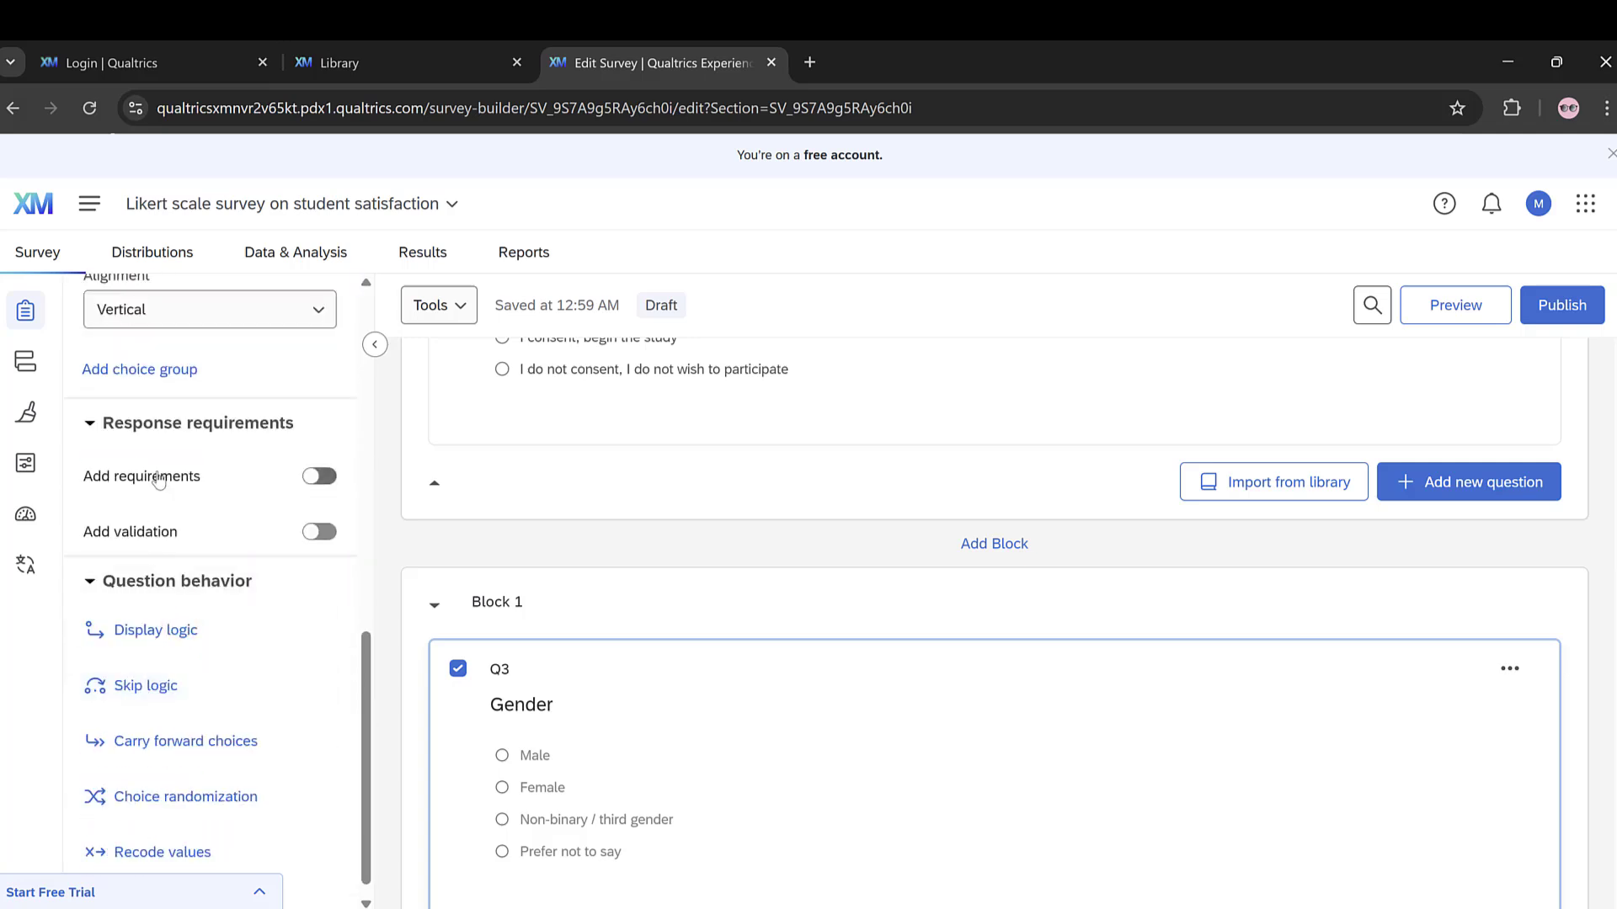
left_click(327, 478)
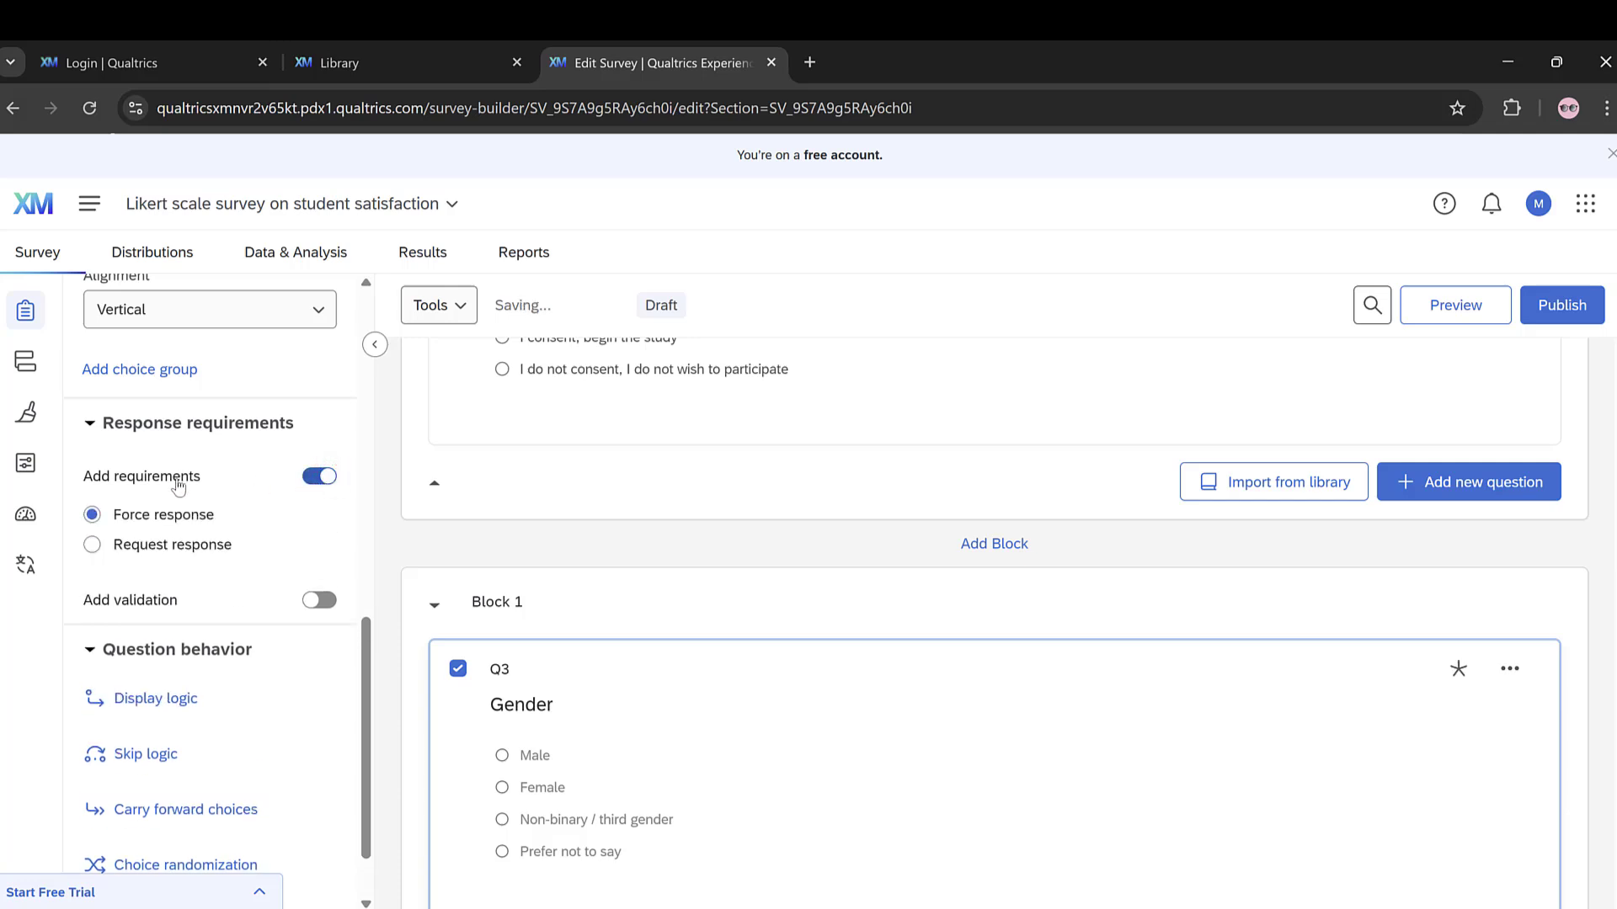
left_click(94, 546)
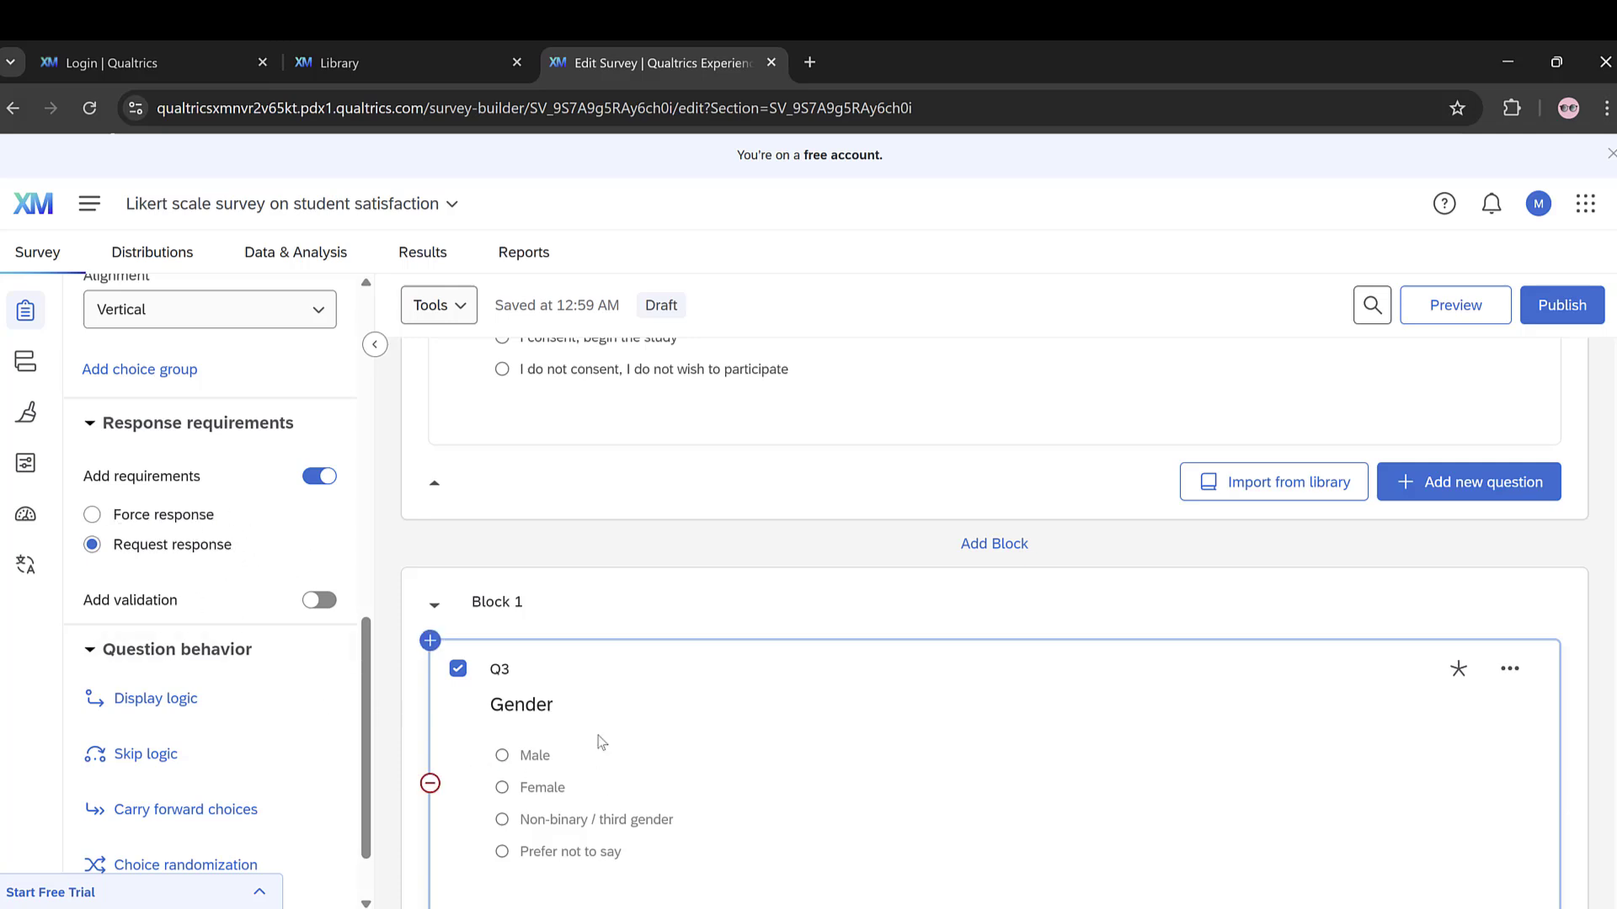
left_click(141, 712)
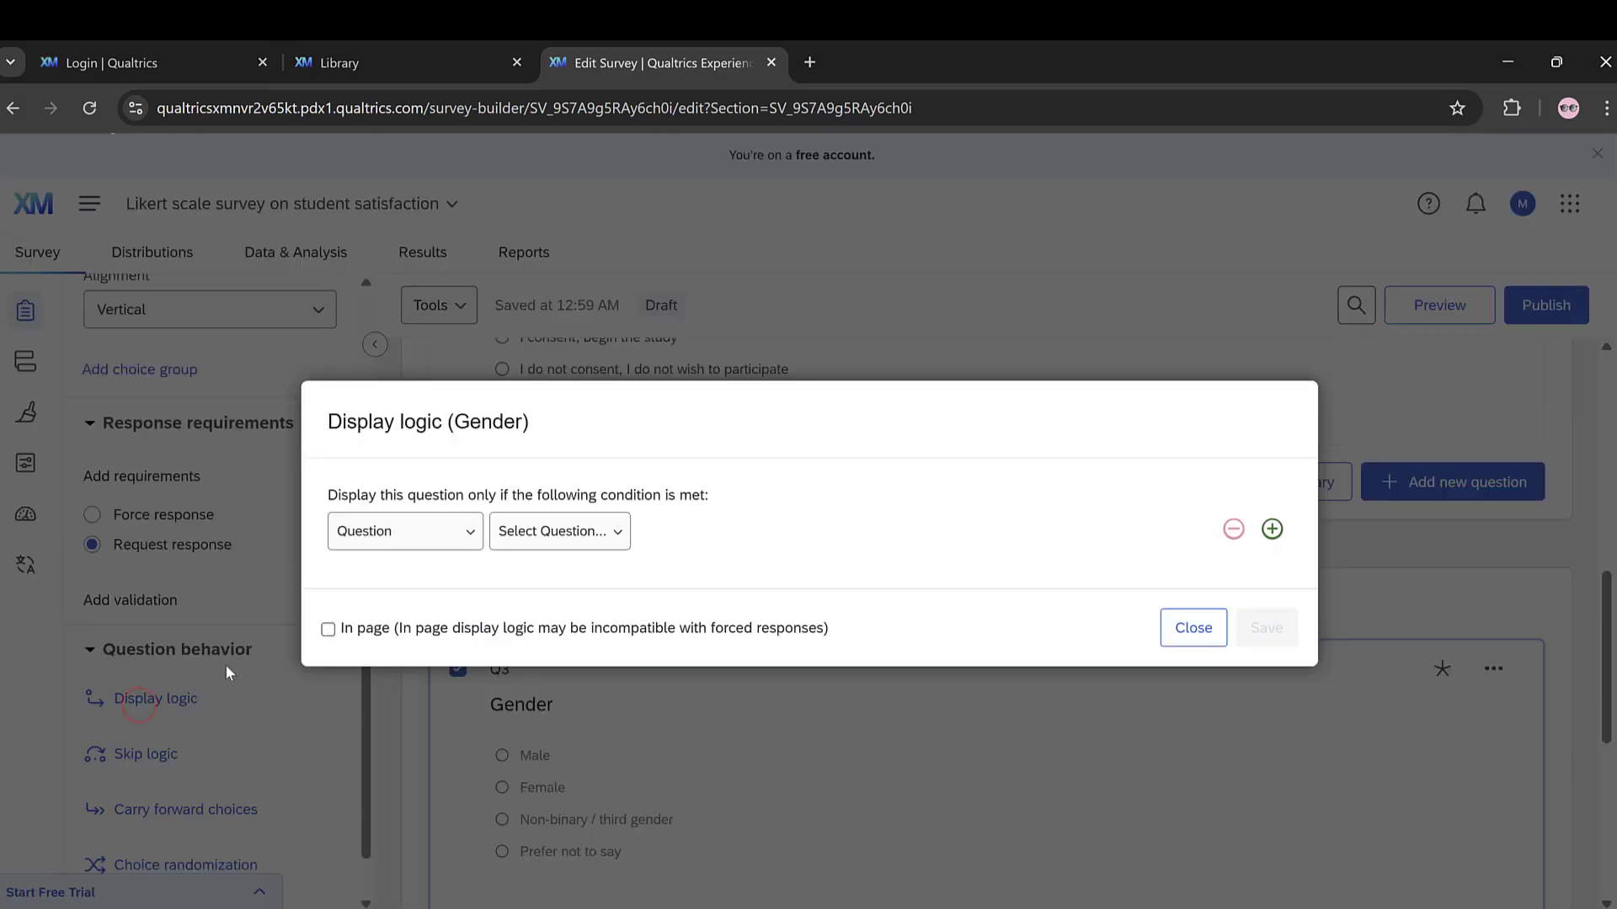
left_click(399, 541)
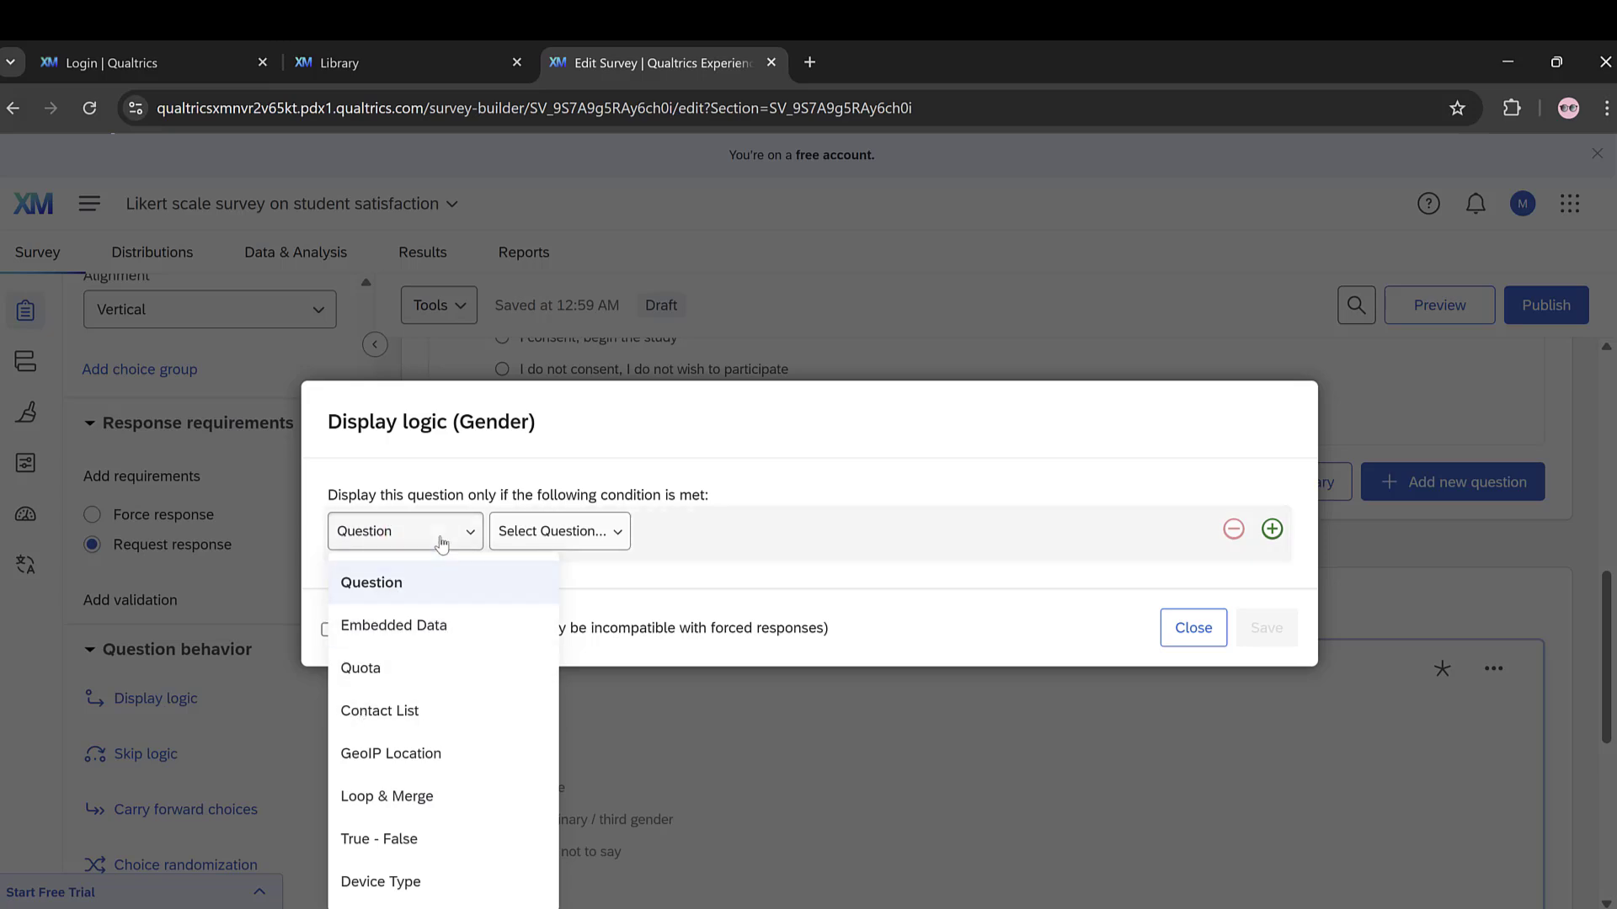
left_click(381, 588)
left_click(536, 543)
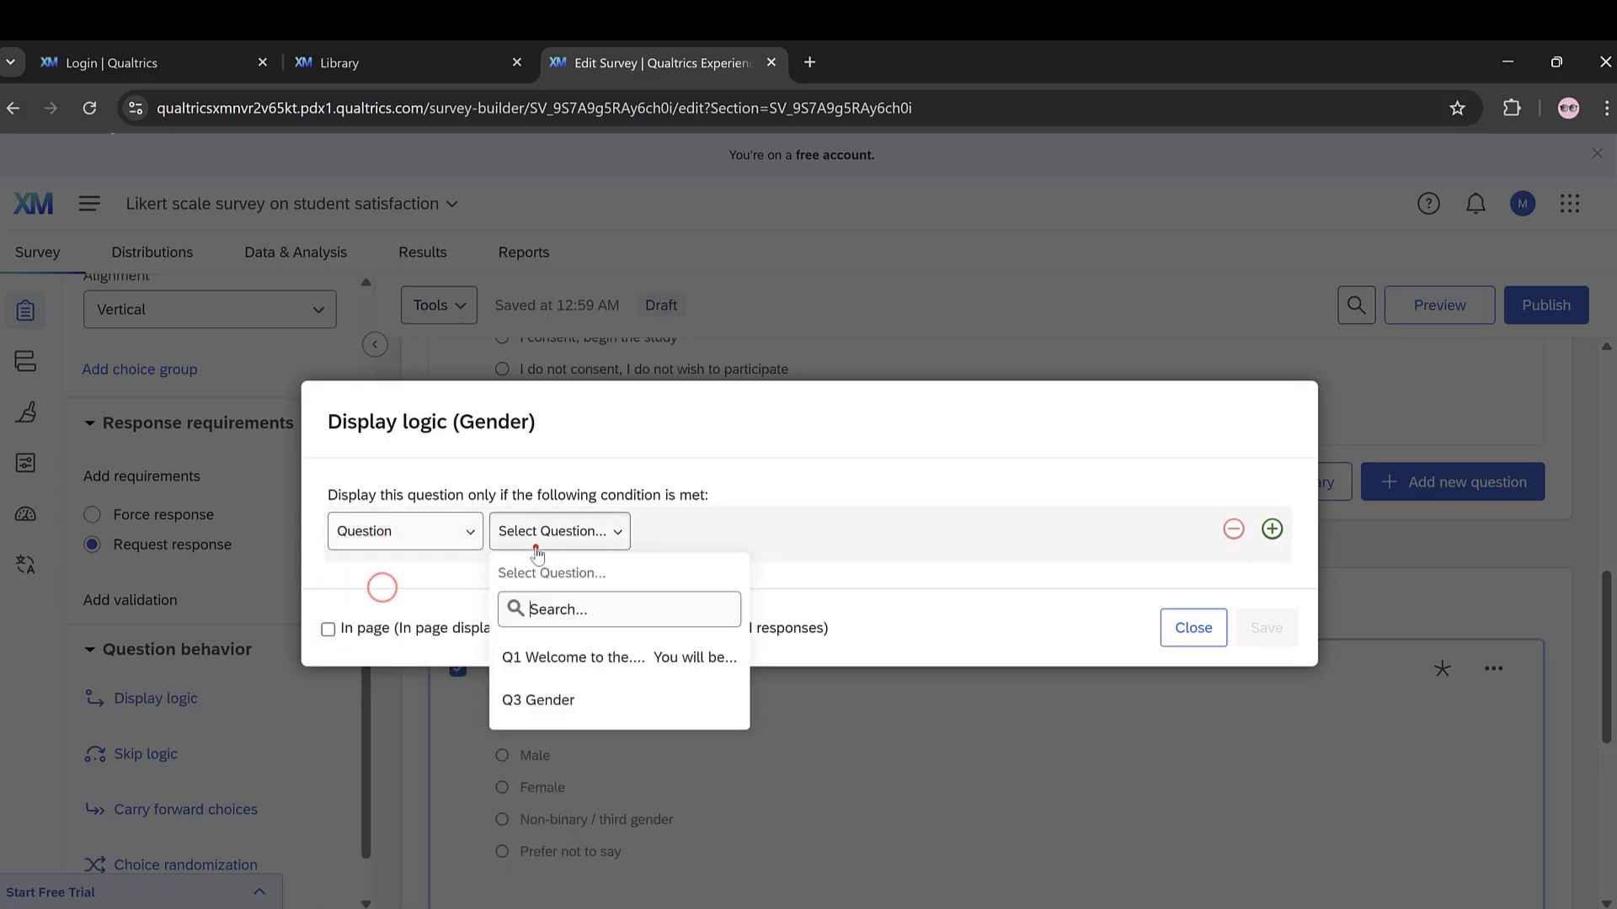
left_click(538, 700)
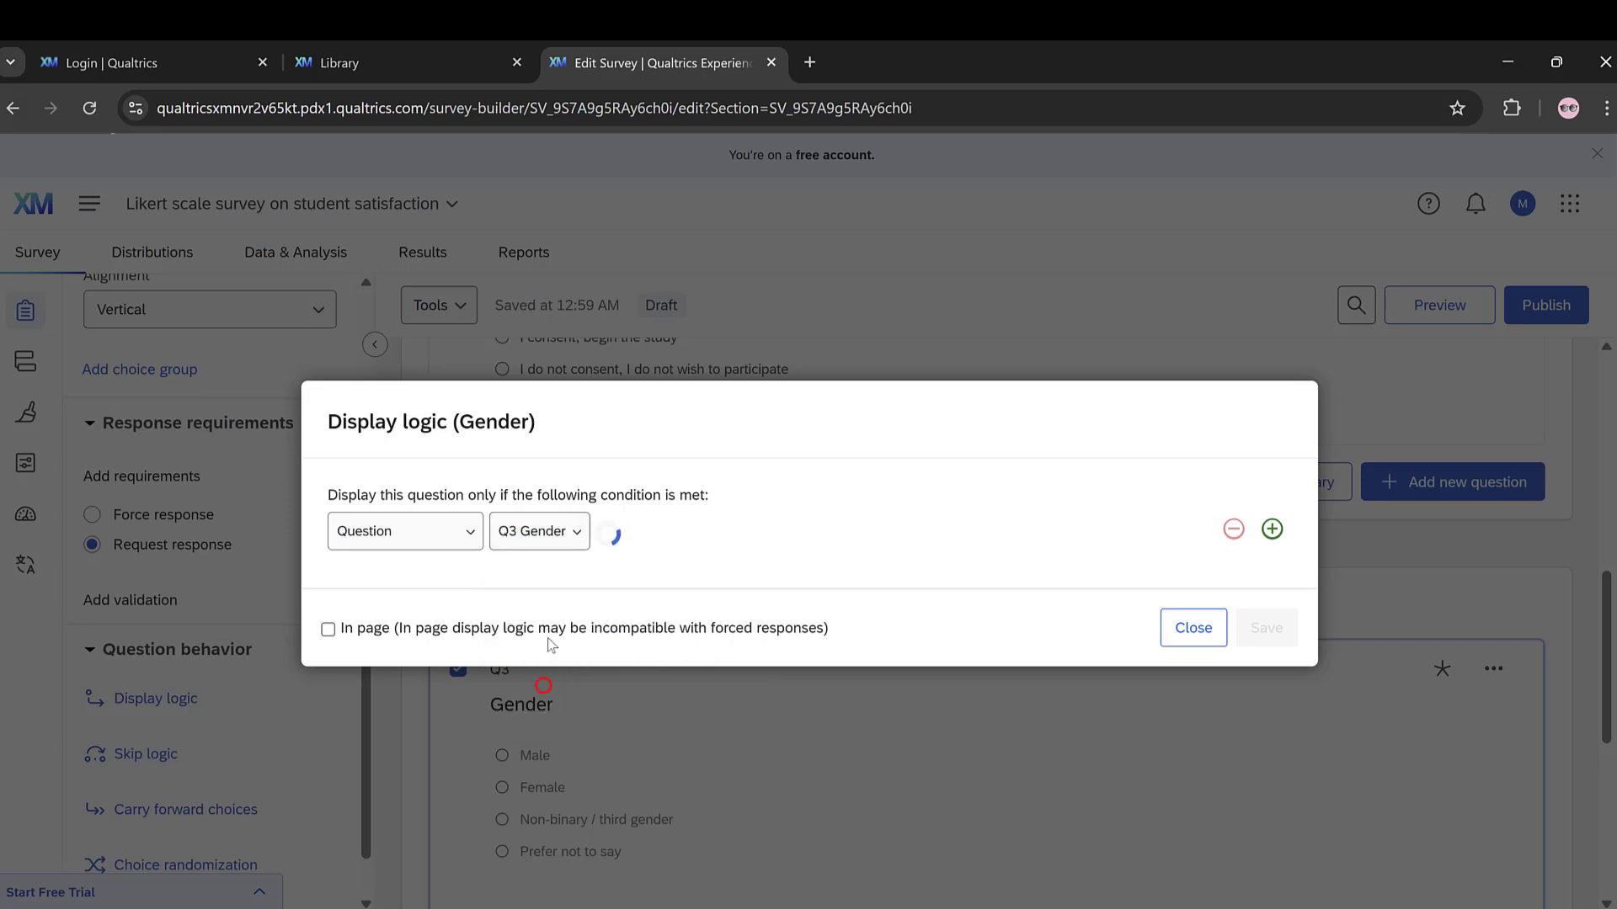
left_click(630, 539)
left_click(633, 657)
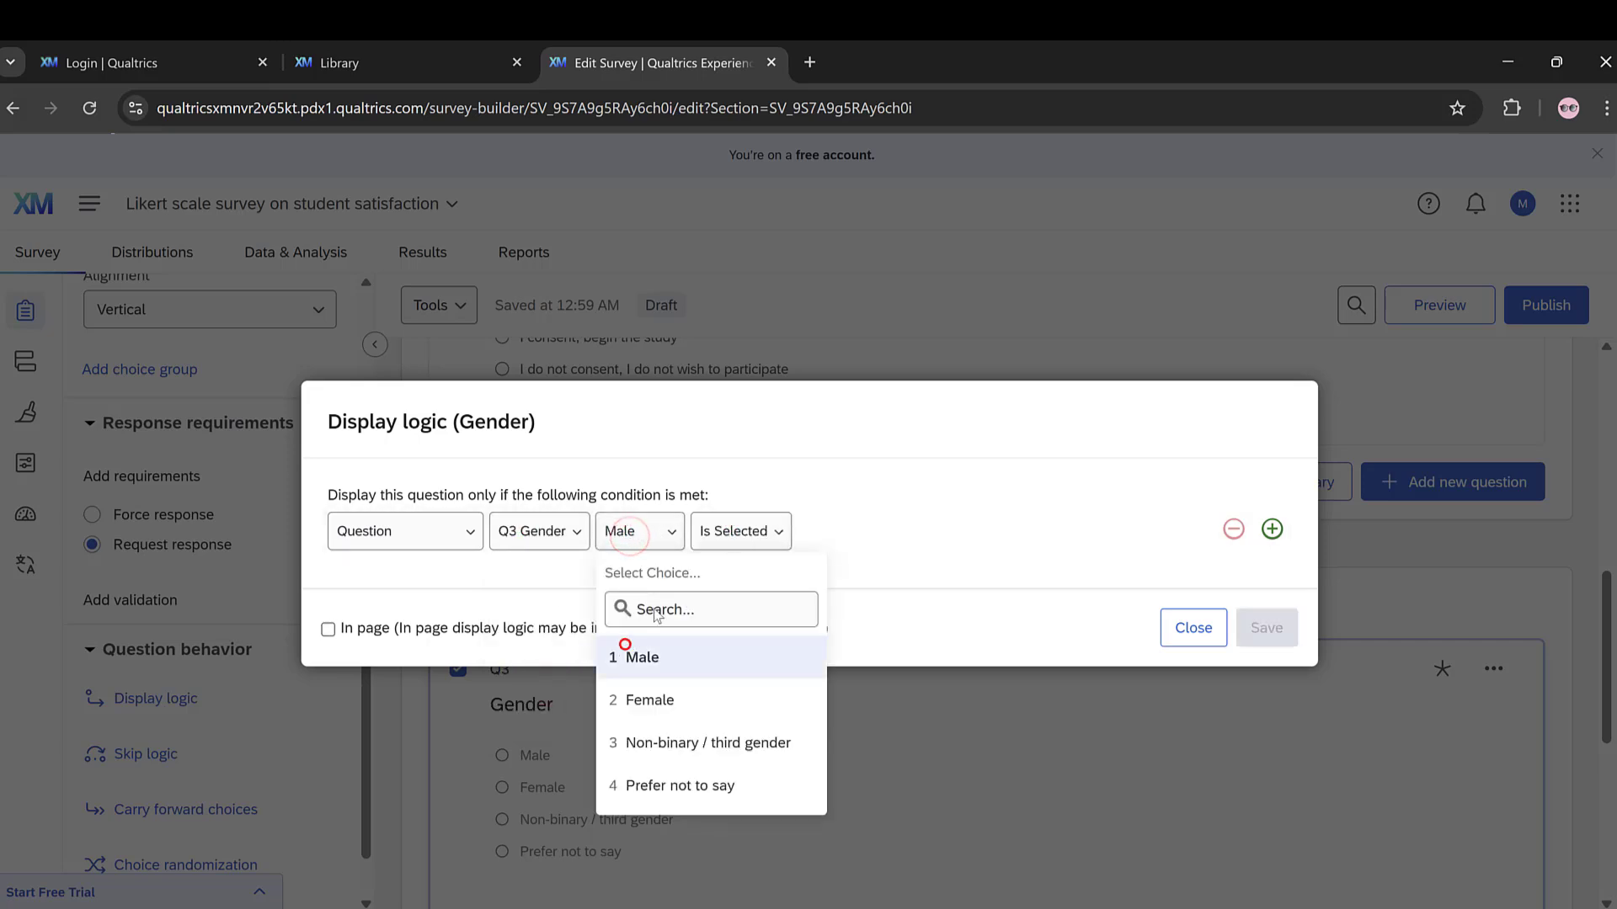
left_click(746, 537)
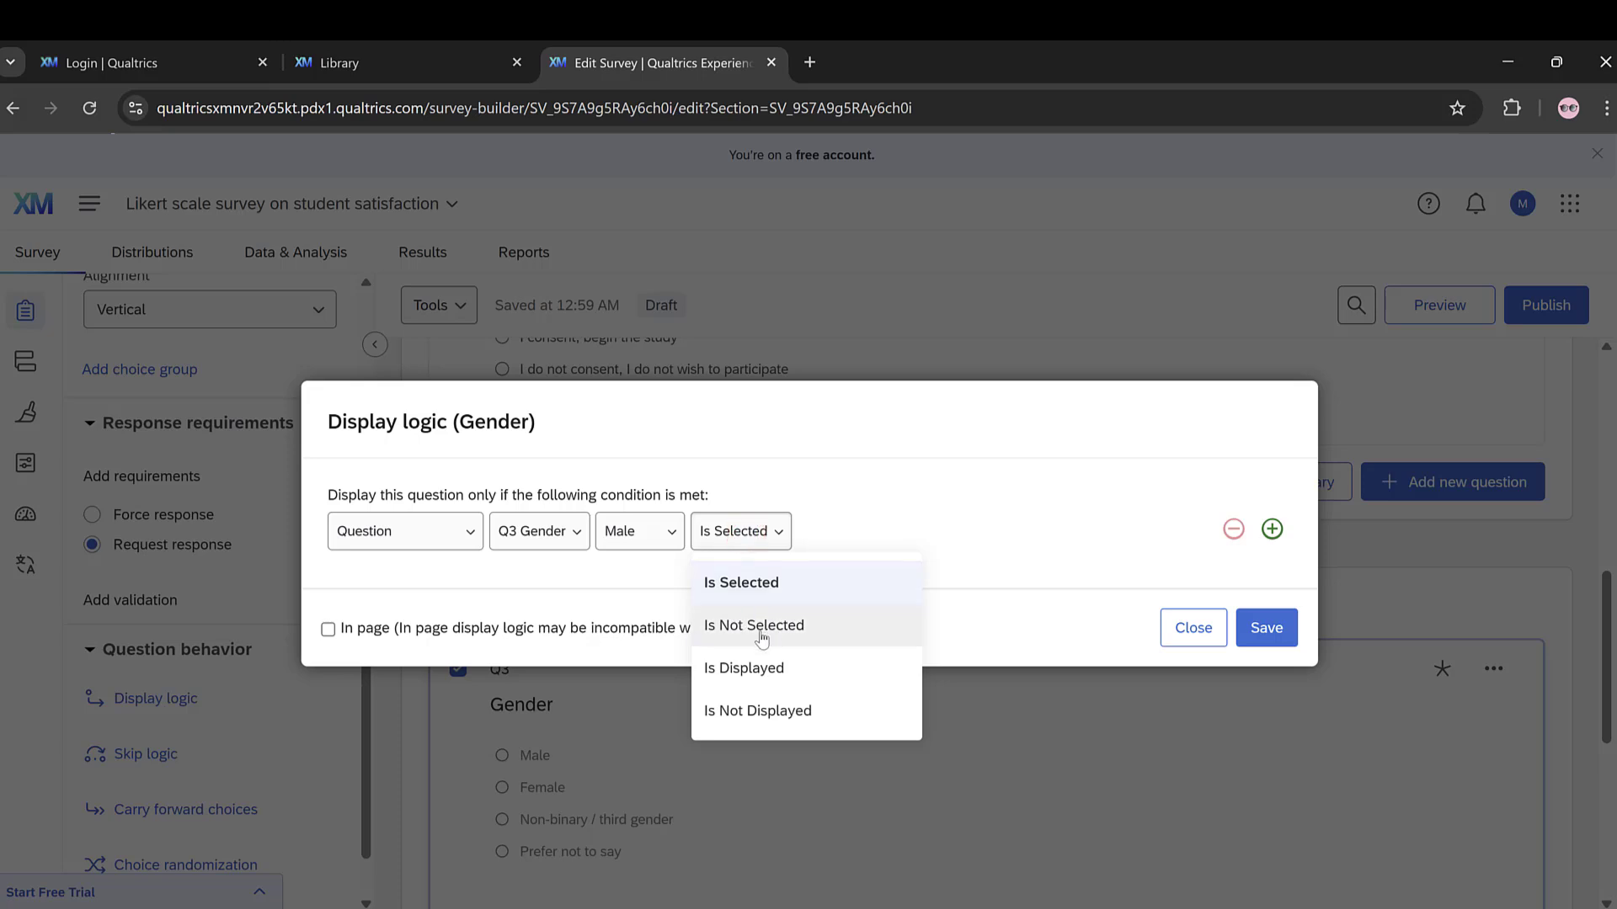
left_click(732, 584)
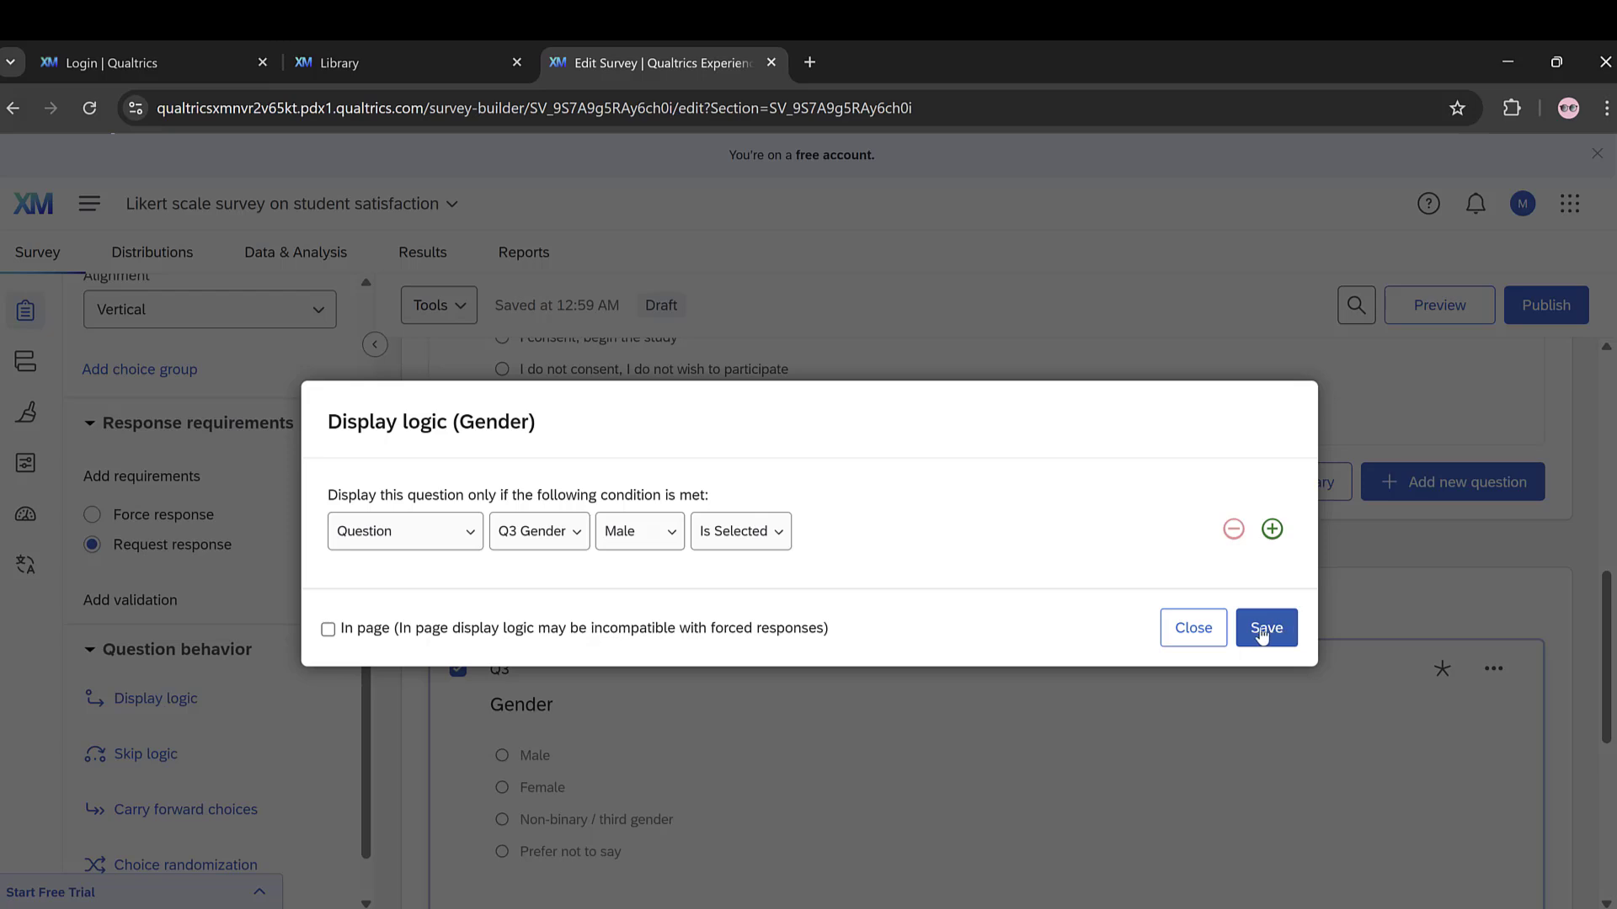
left_click(1193, 628)
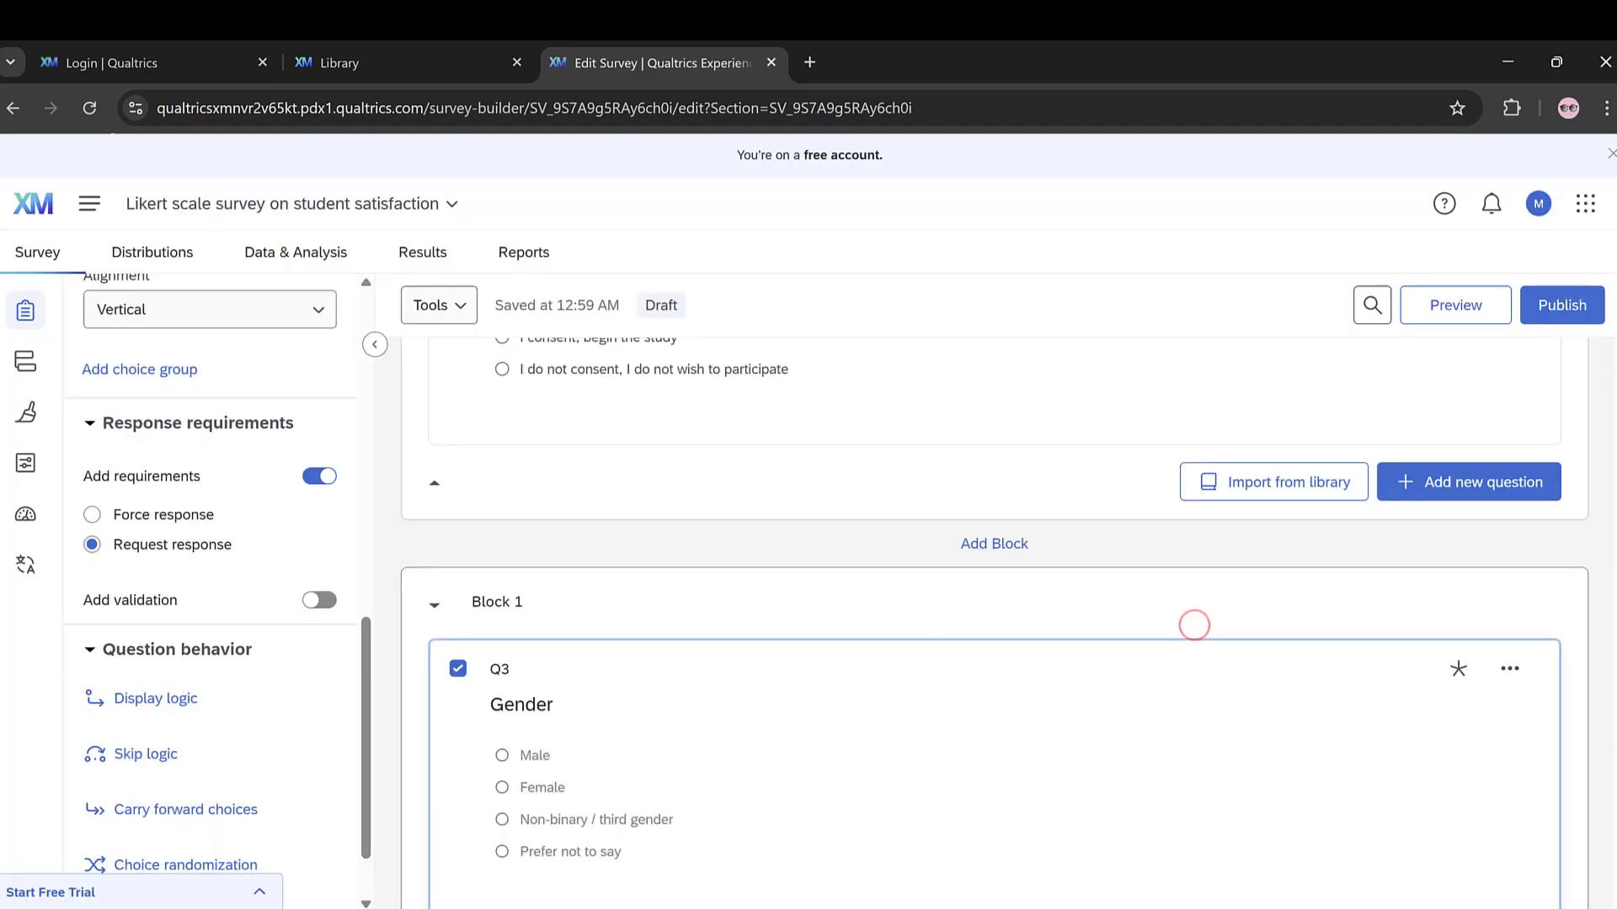
left_click(139, 762)
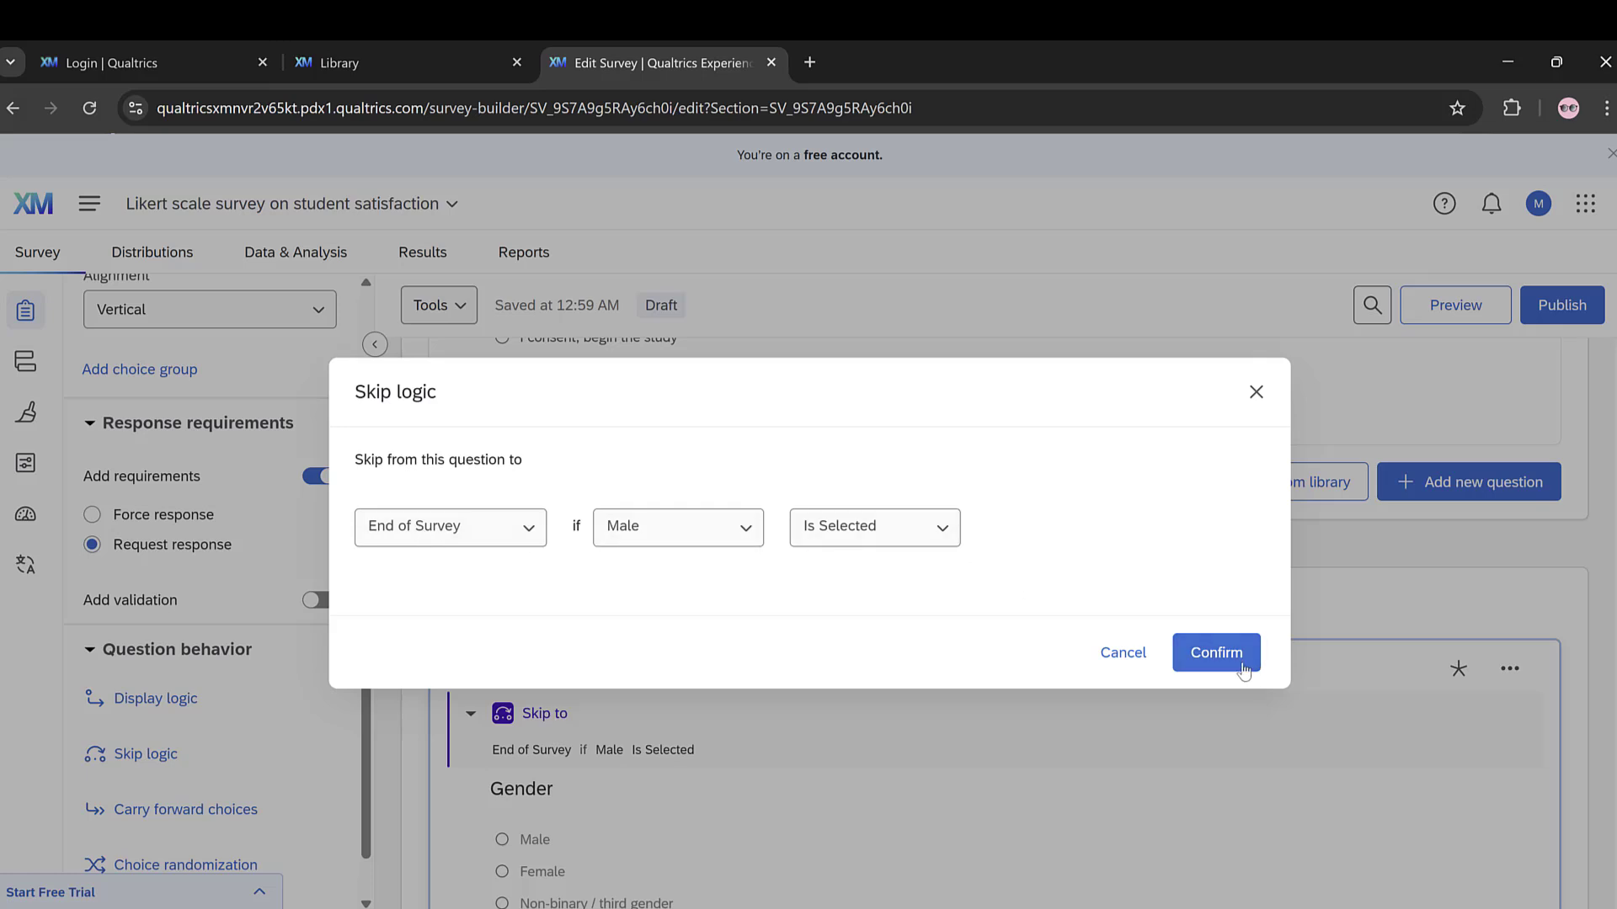
left_click(1258, 396)
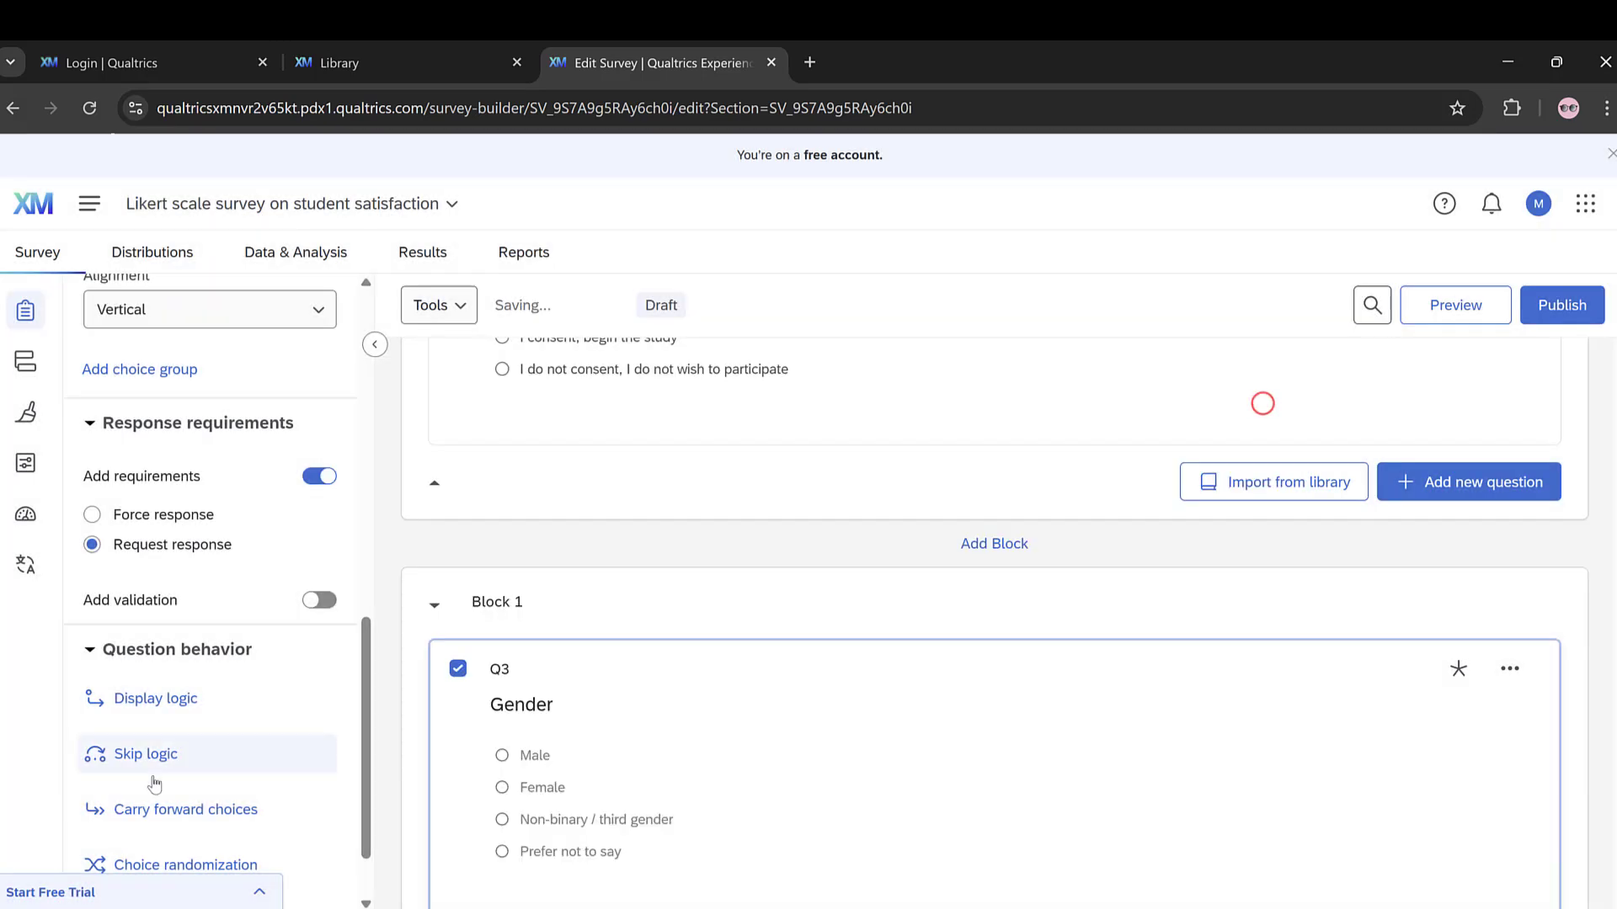
Step: Add skip logic to the consent question that skips to End of Survey if "I do not consent, I do not wish to participate" is selected
scroll(551, 491, "up", 5)
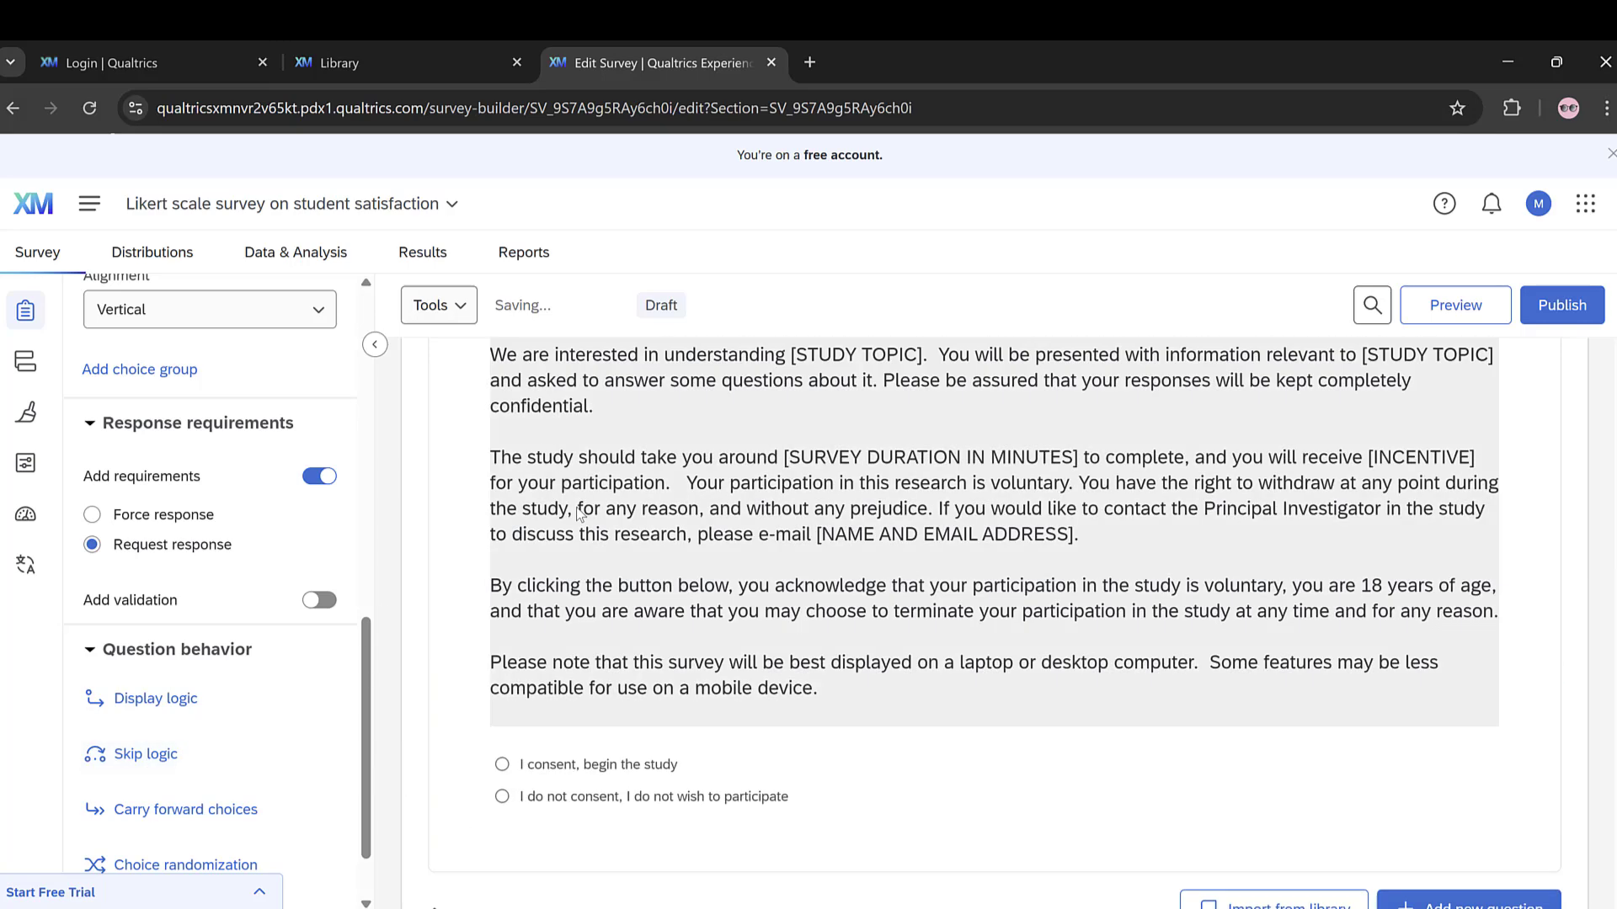
left_click(562, 752)
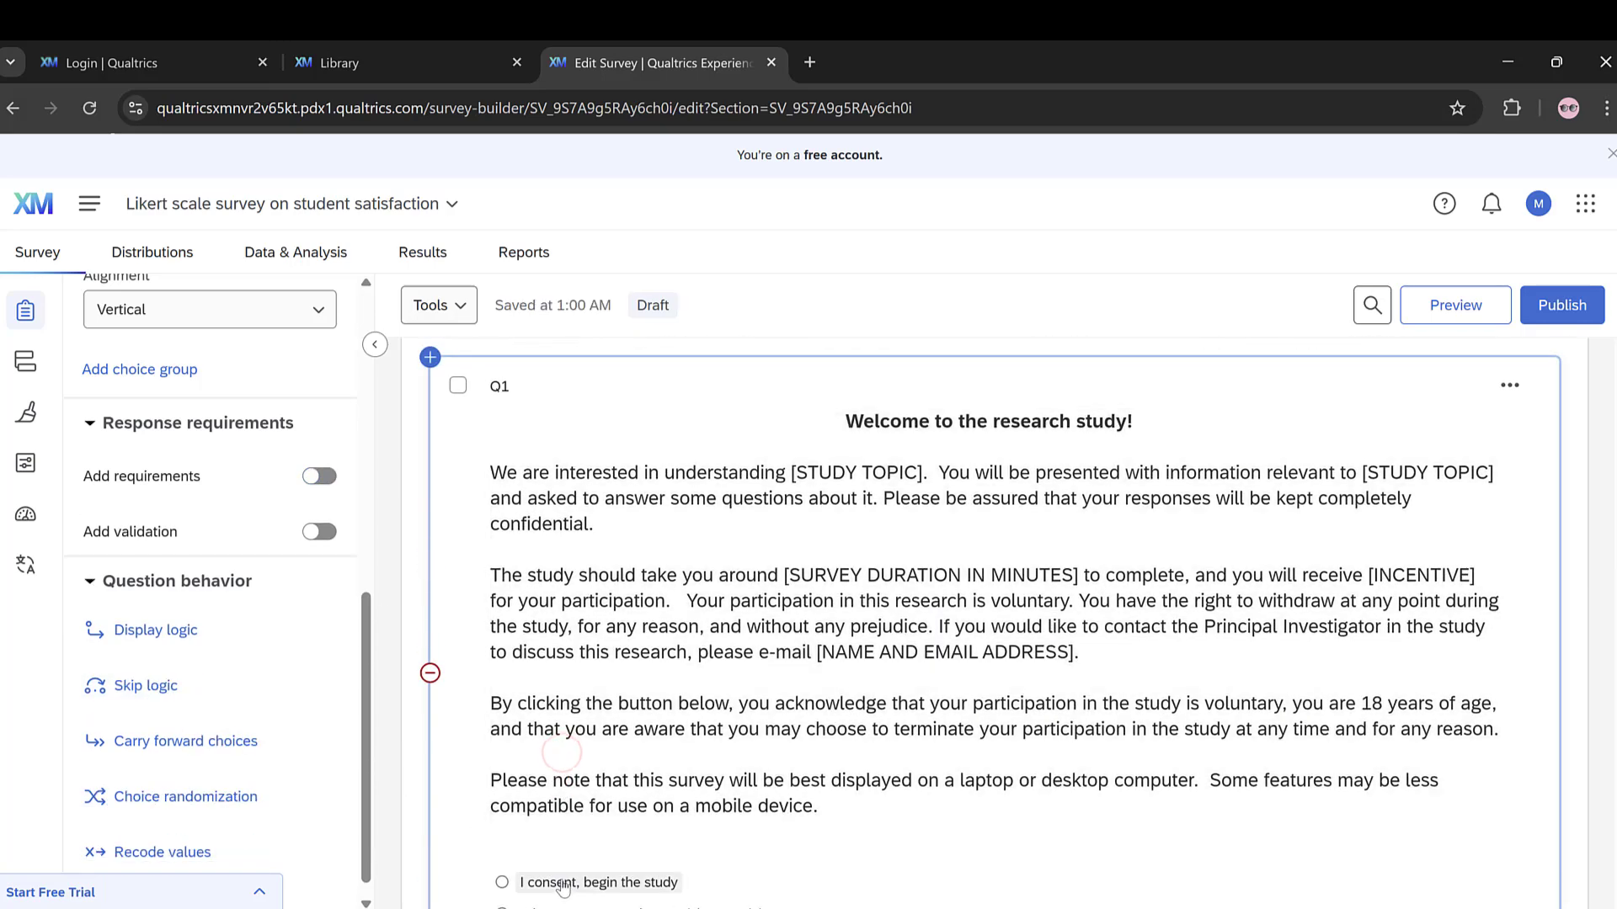
left_click(560, 881)
scroll(560, 880, "down", 5)
left_click(553, 488)
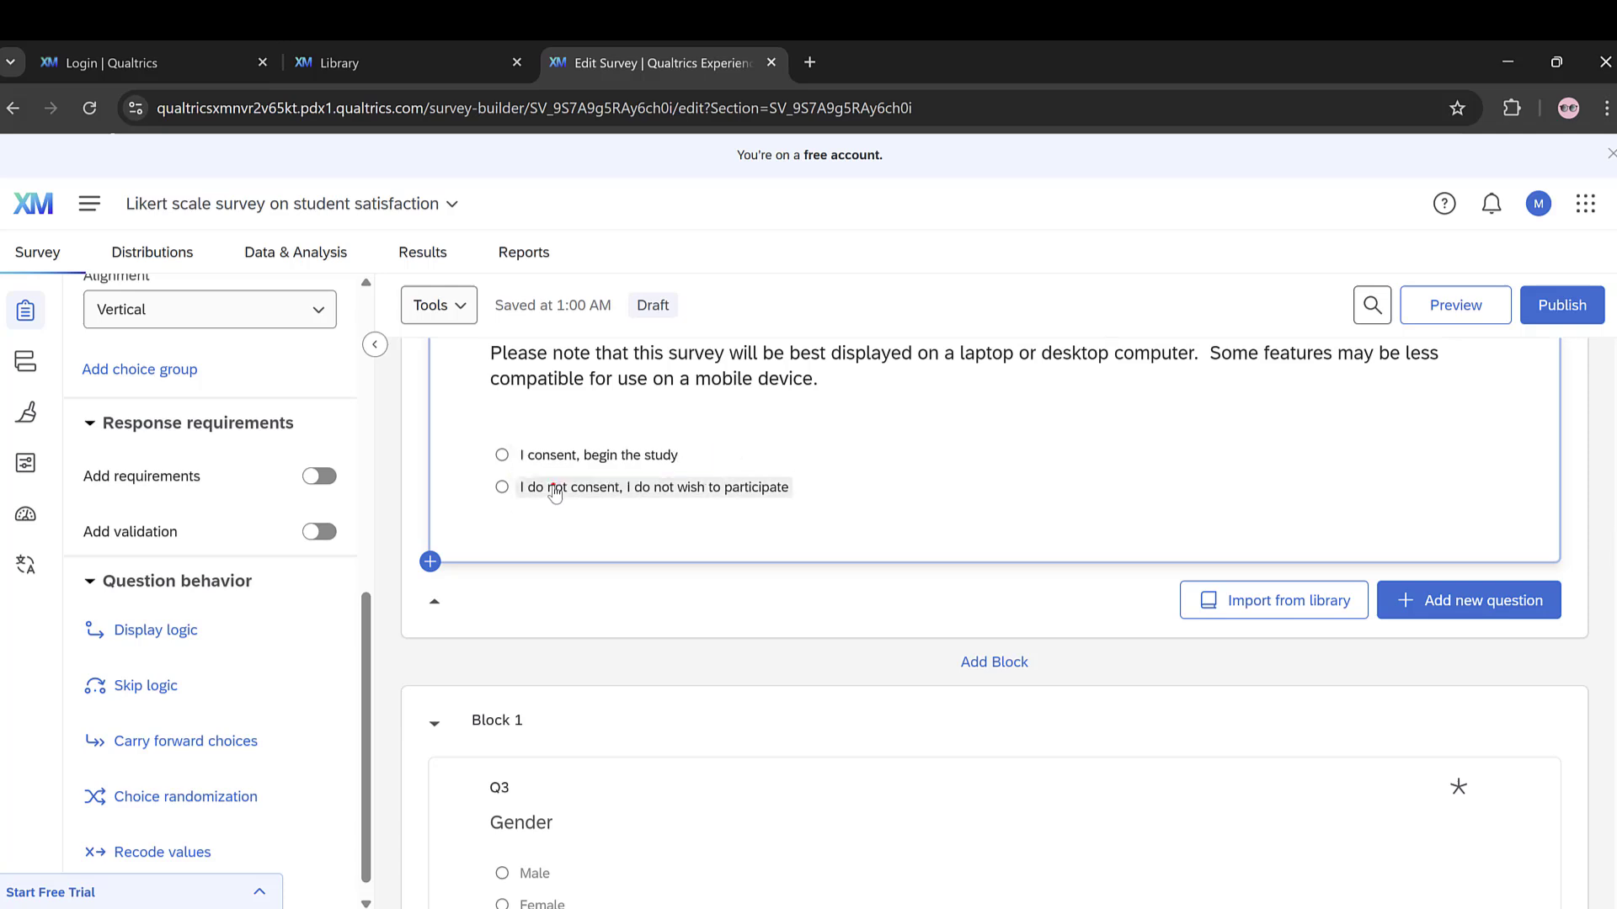
left_click(139, 685)
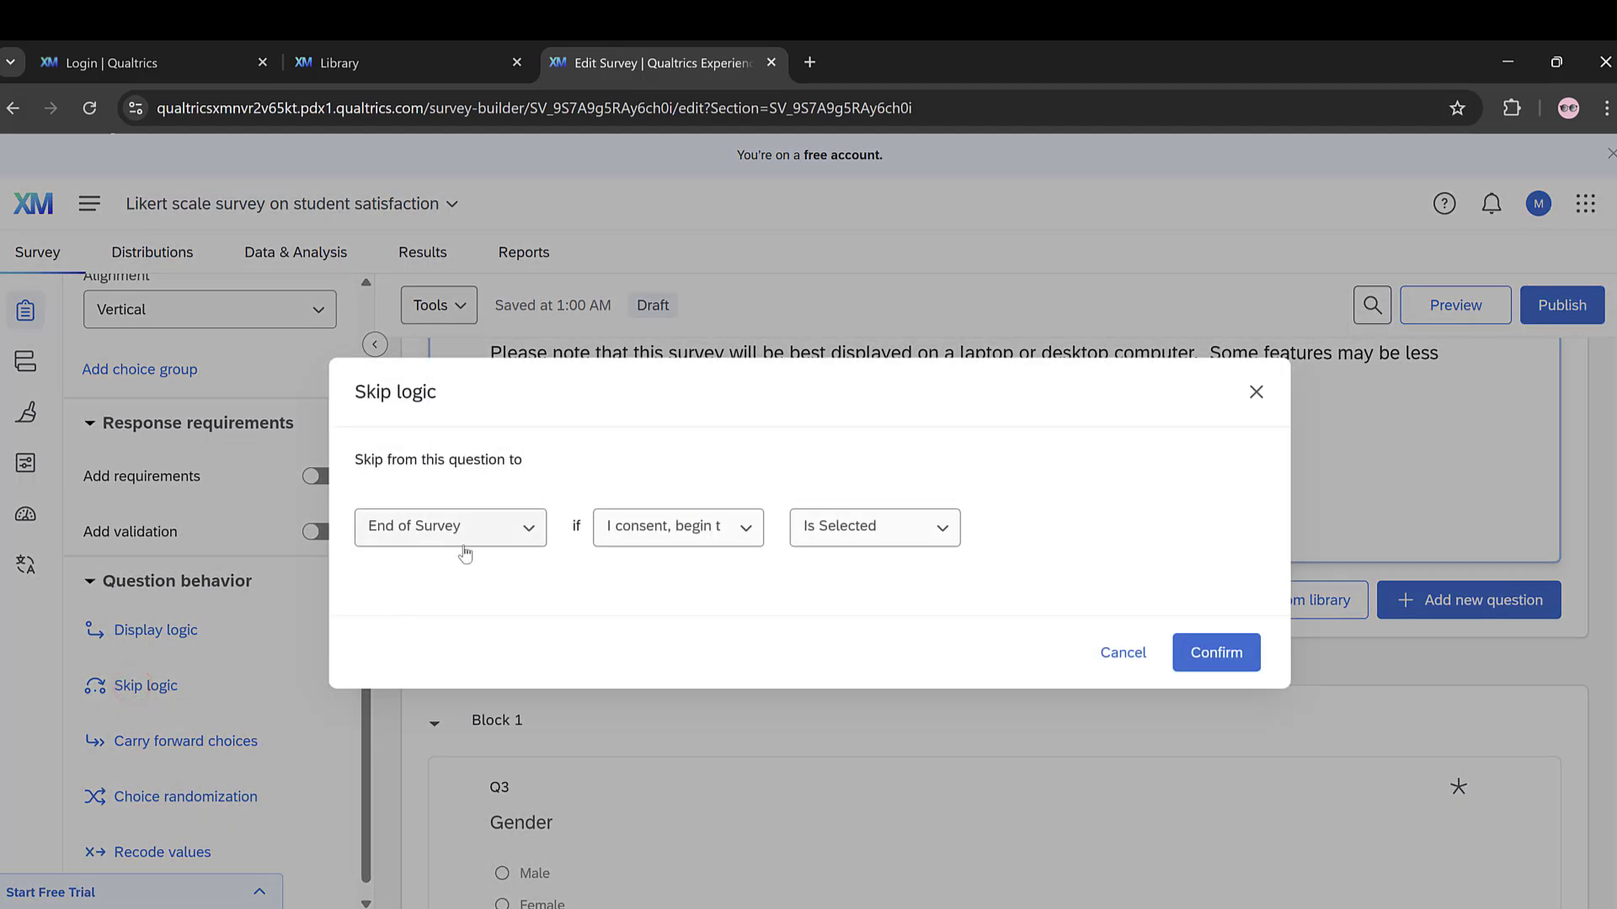
left_click(725, 535)
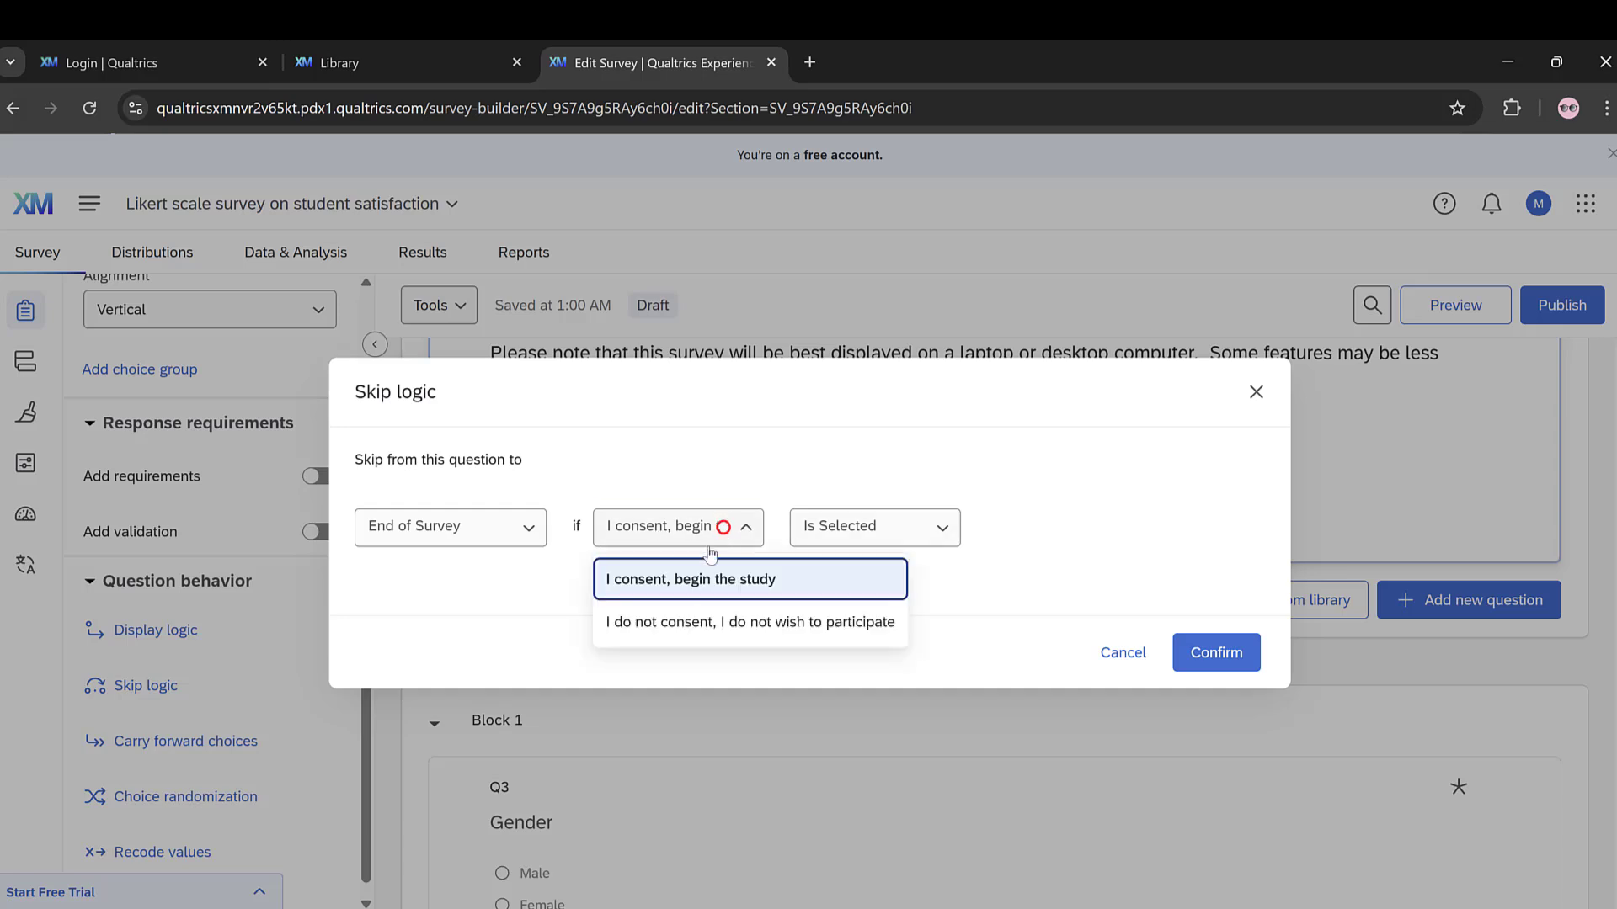
left_click(660, 621)
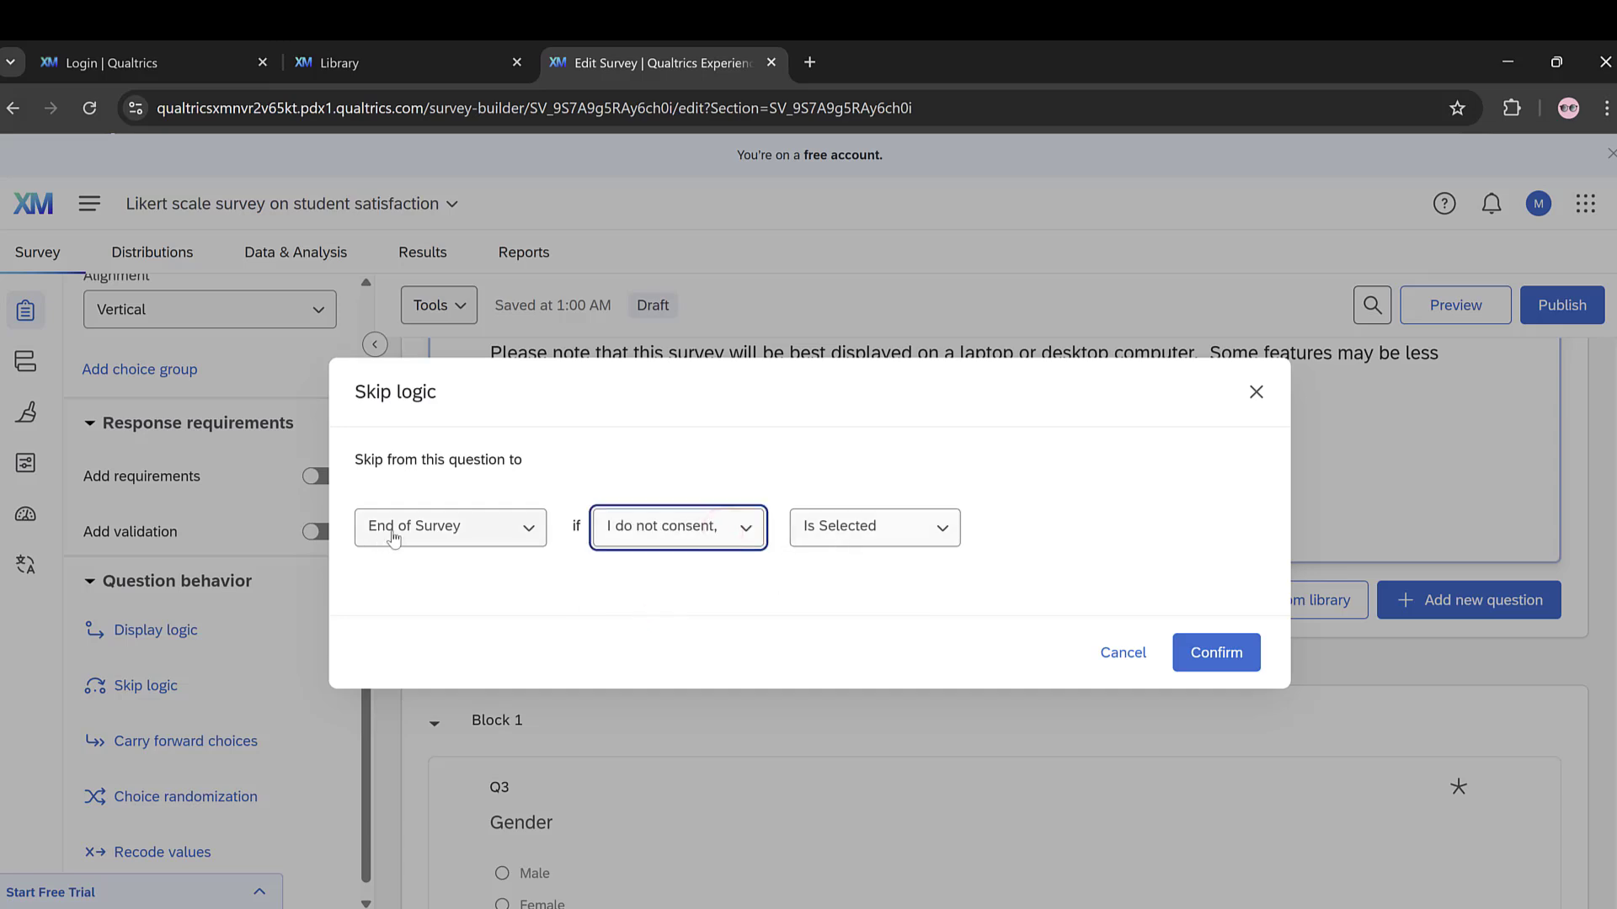
left_click(1202, 652)
Step: Add a matrix table question below the Gender question in Block 1
scroll(1274, 660, "down", 5)
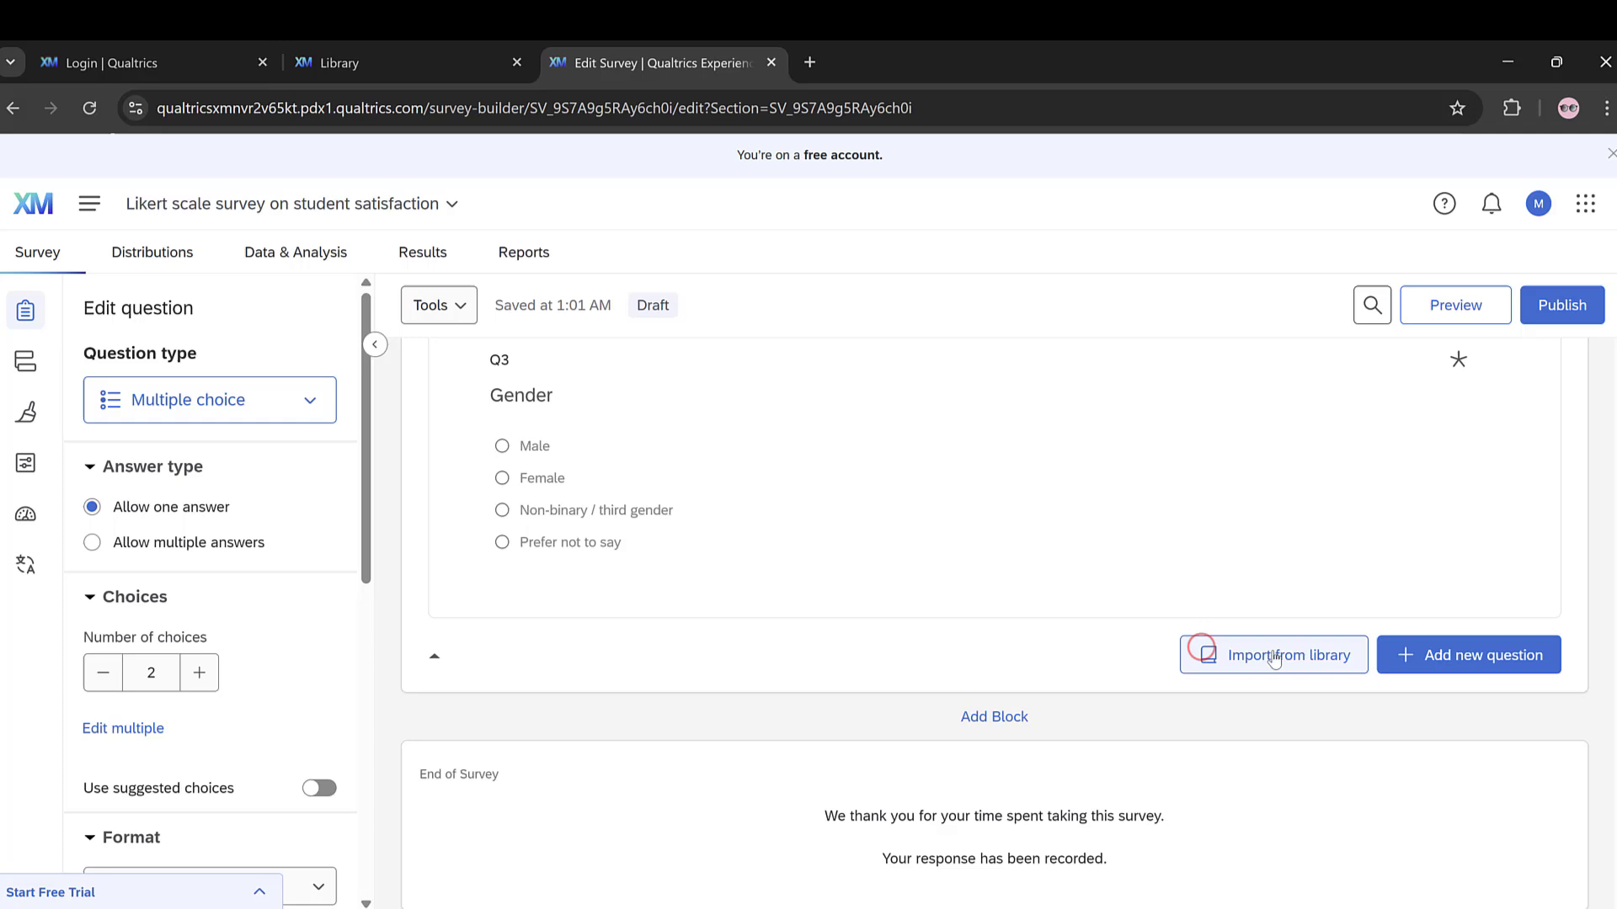
left_click(1472, 663)
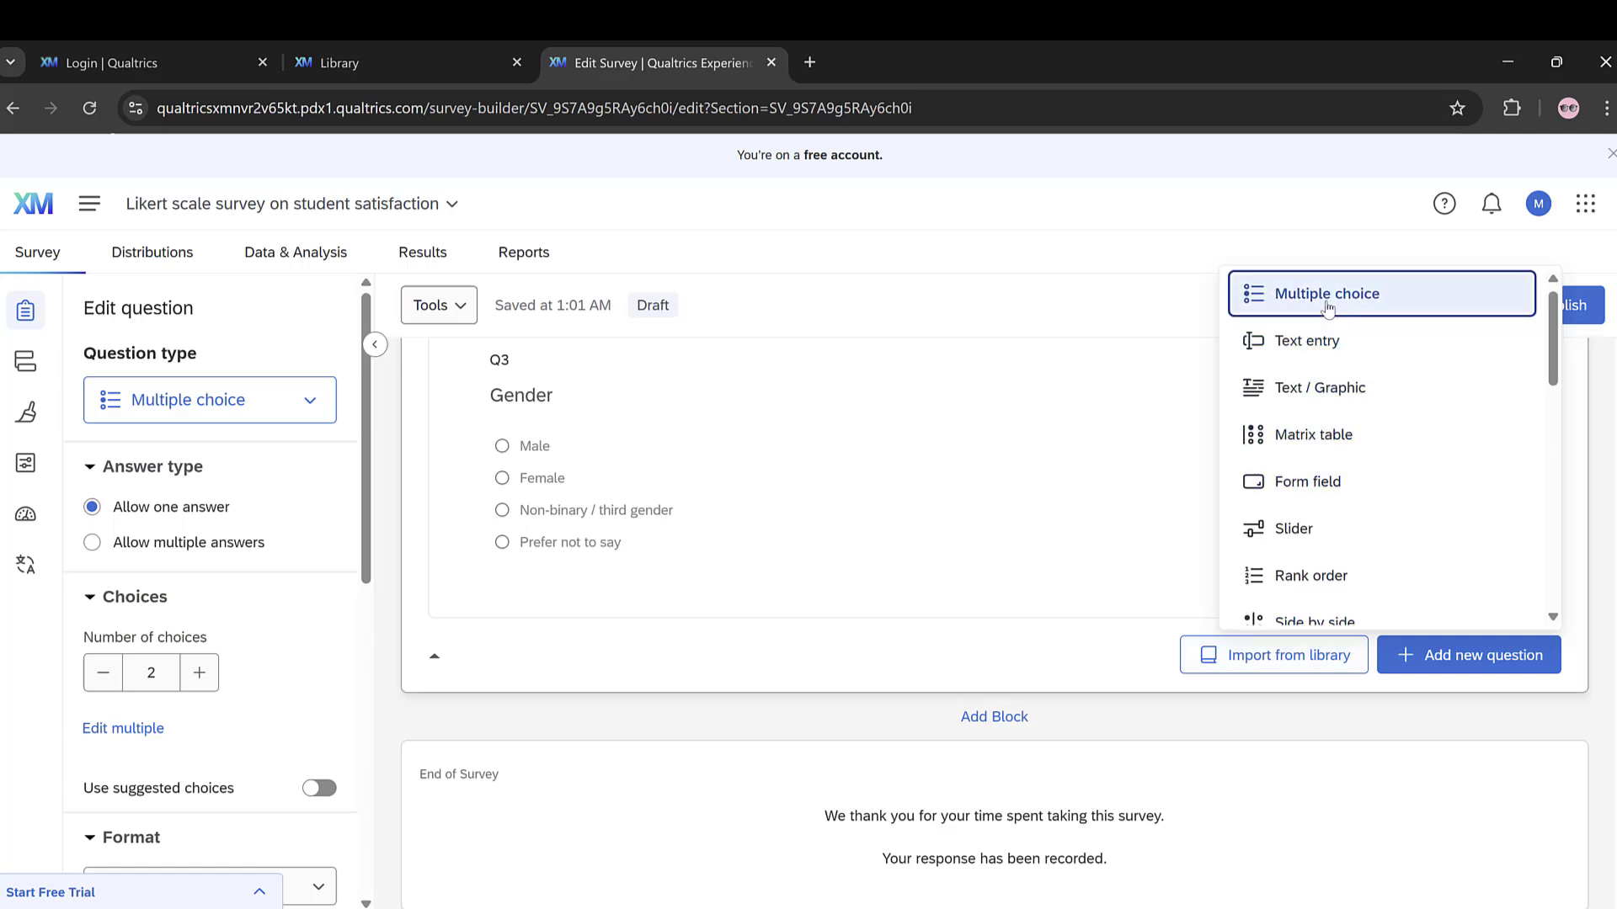
left_click(1301, 439)
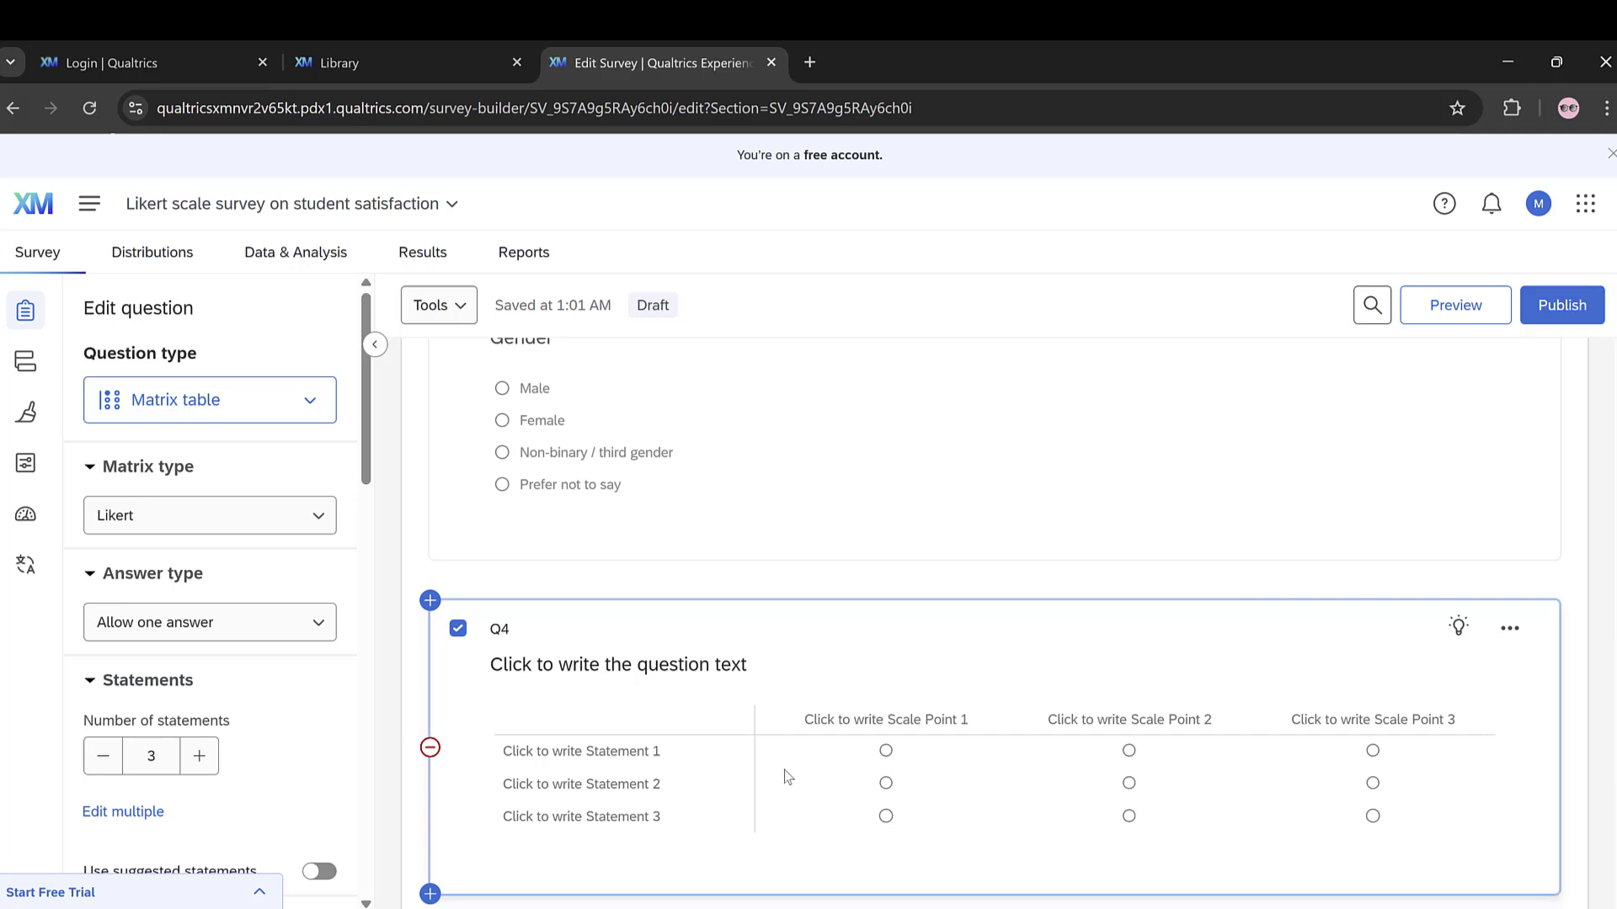
Step: Label the matrix table's three scale points "Disagree", "Neutral" and "Agree"
left_click(886, 722)
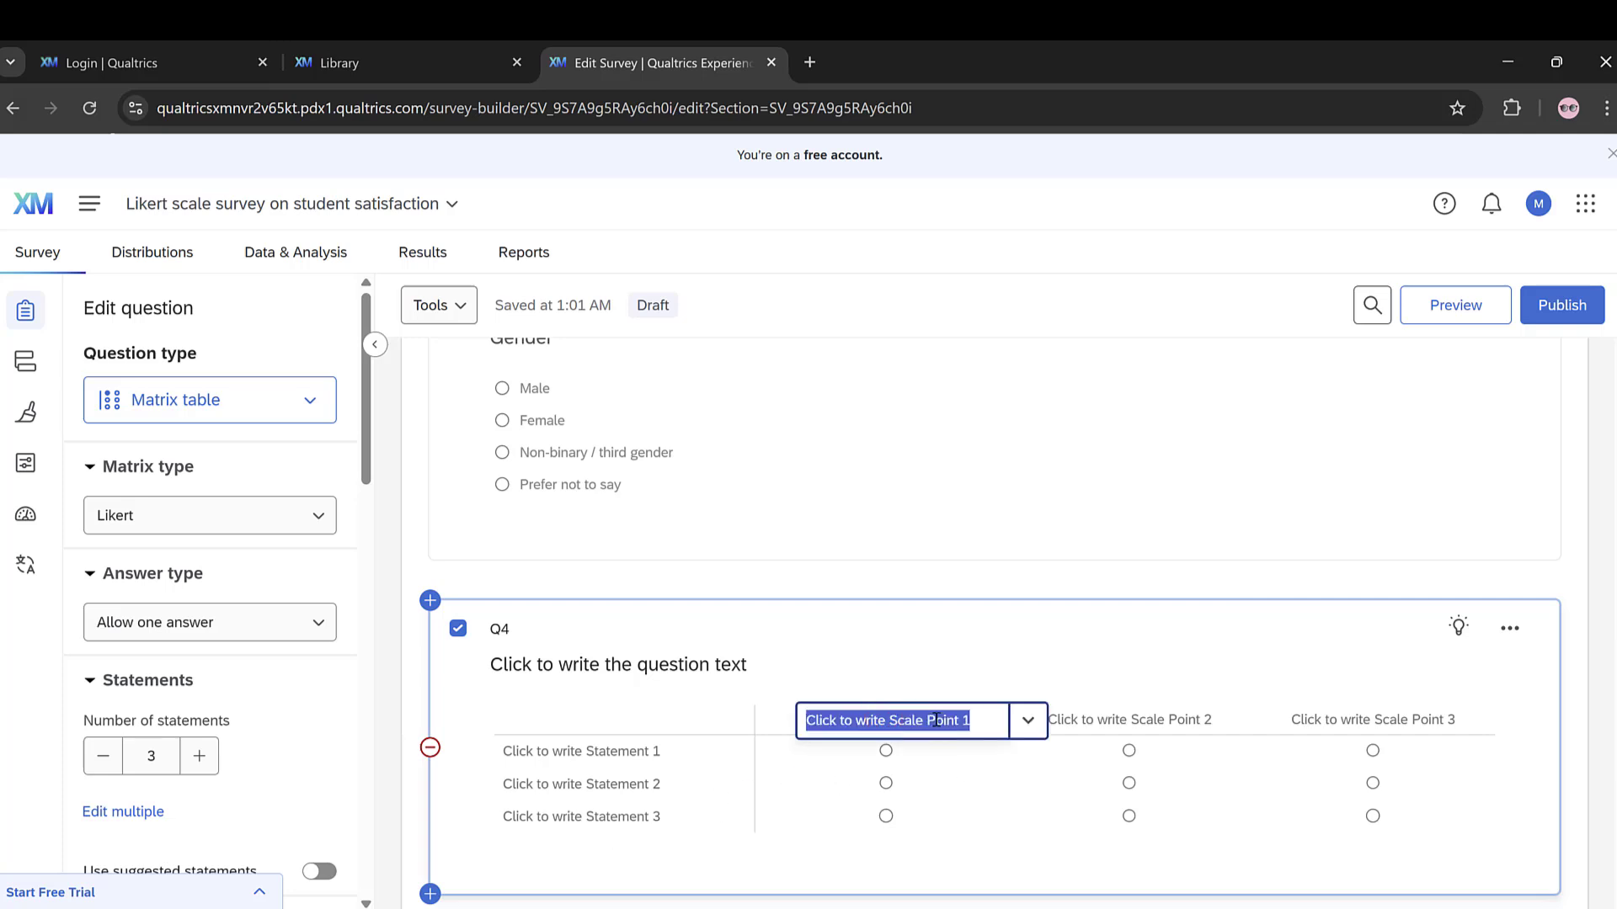
type("Disagree")
left_click(1108, 720)
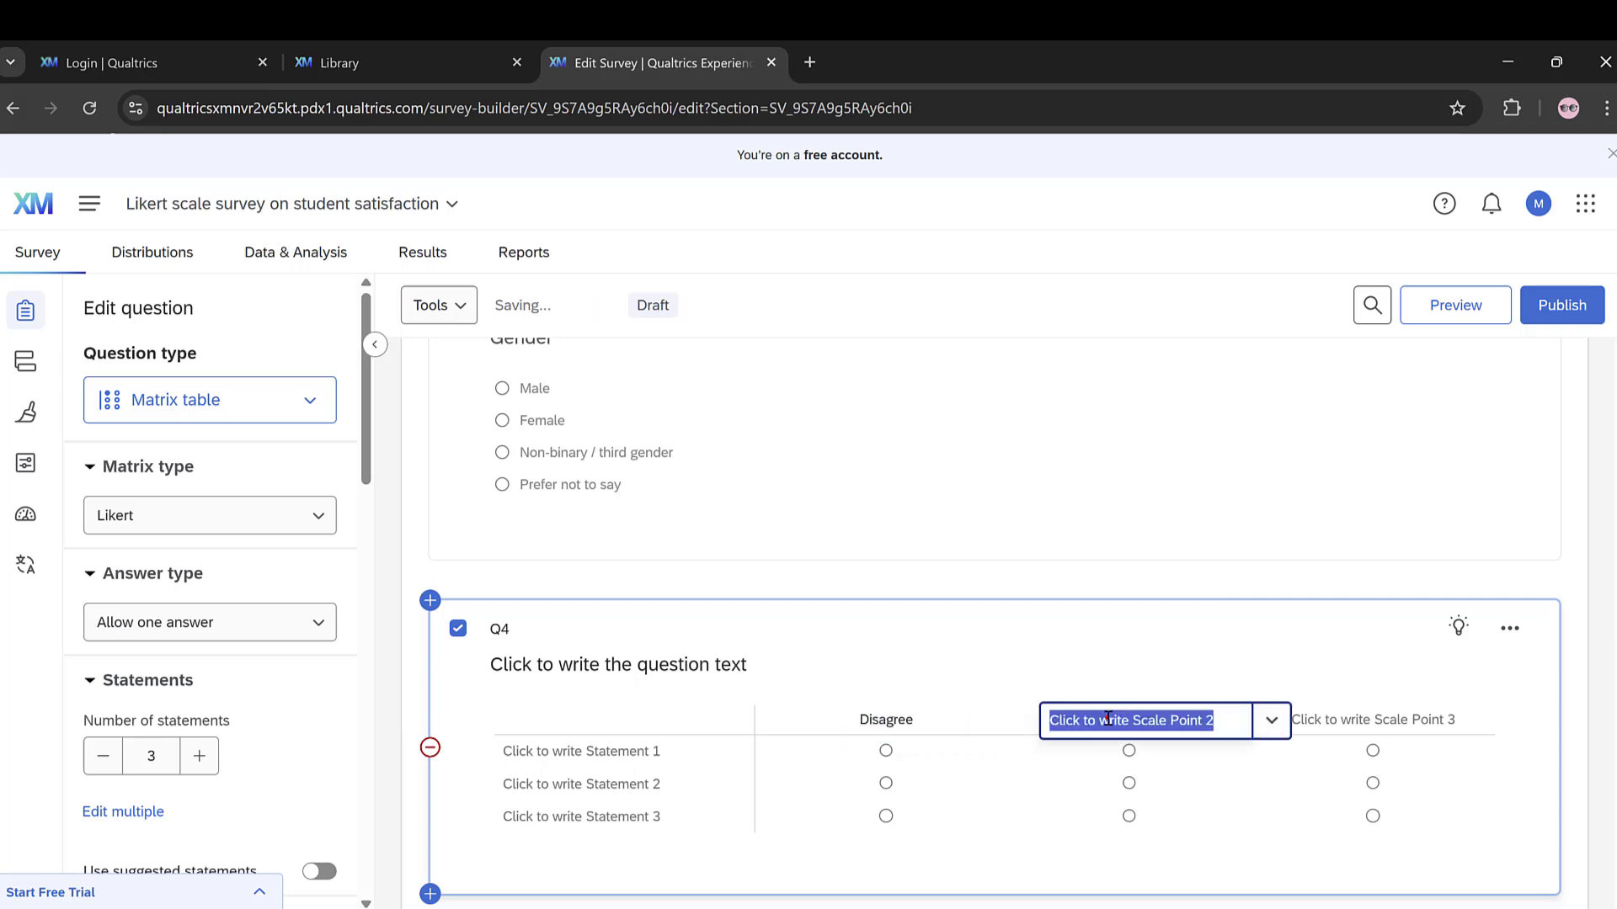
type("Neutral")
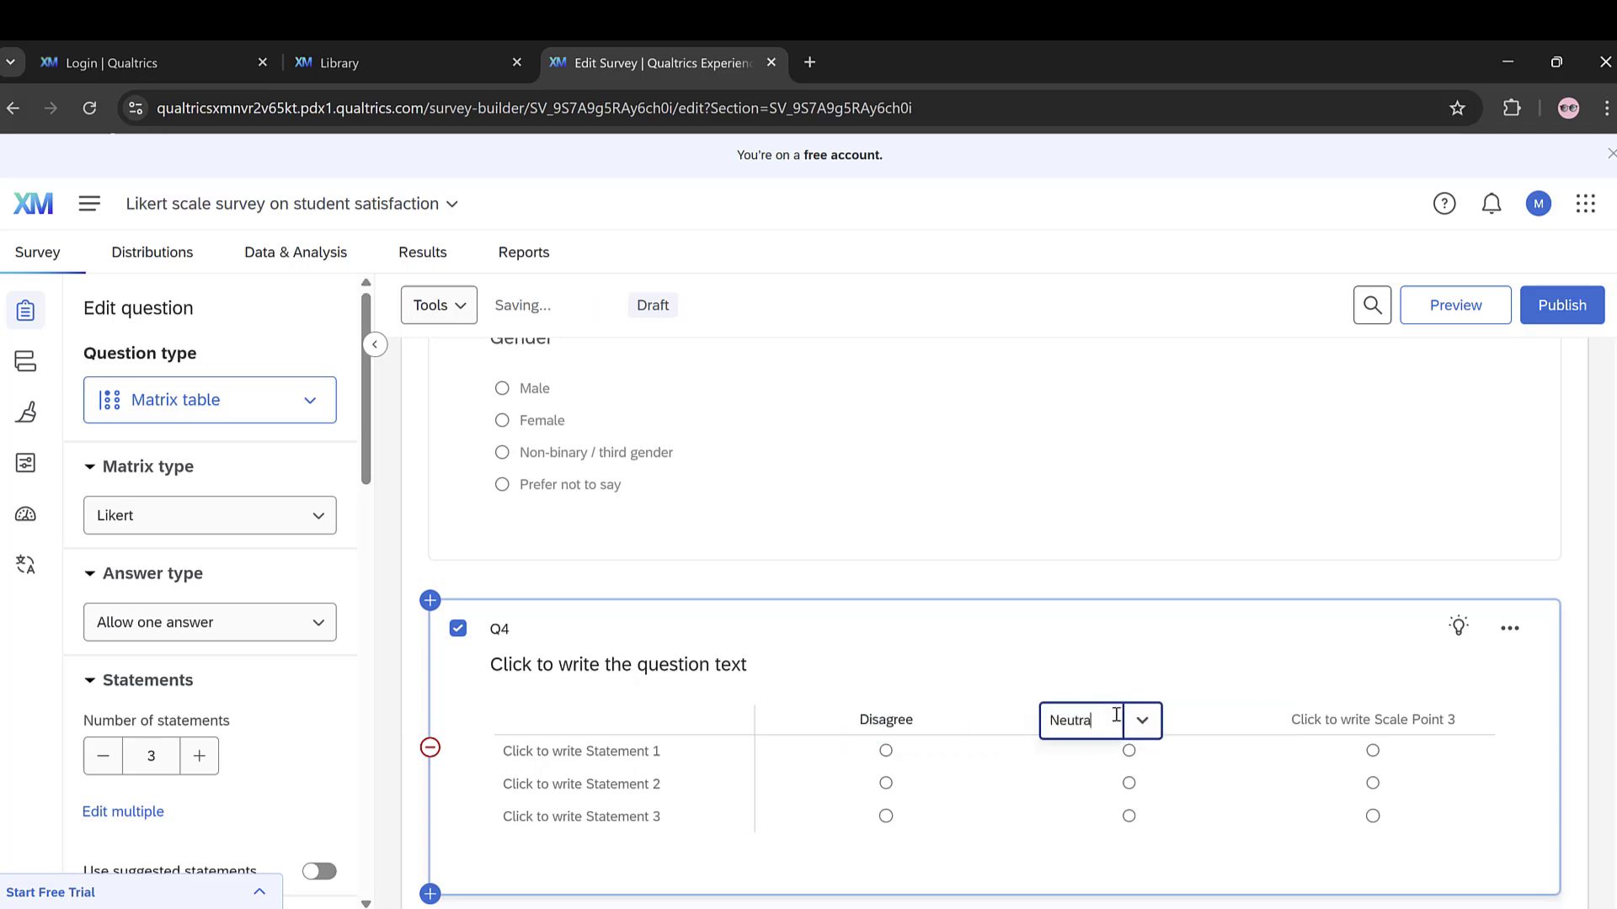
left_click(1403, 720)
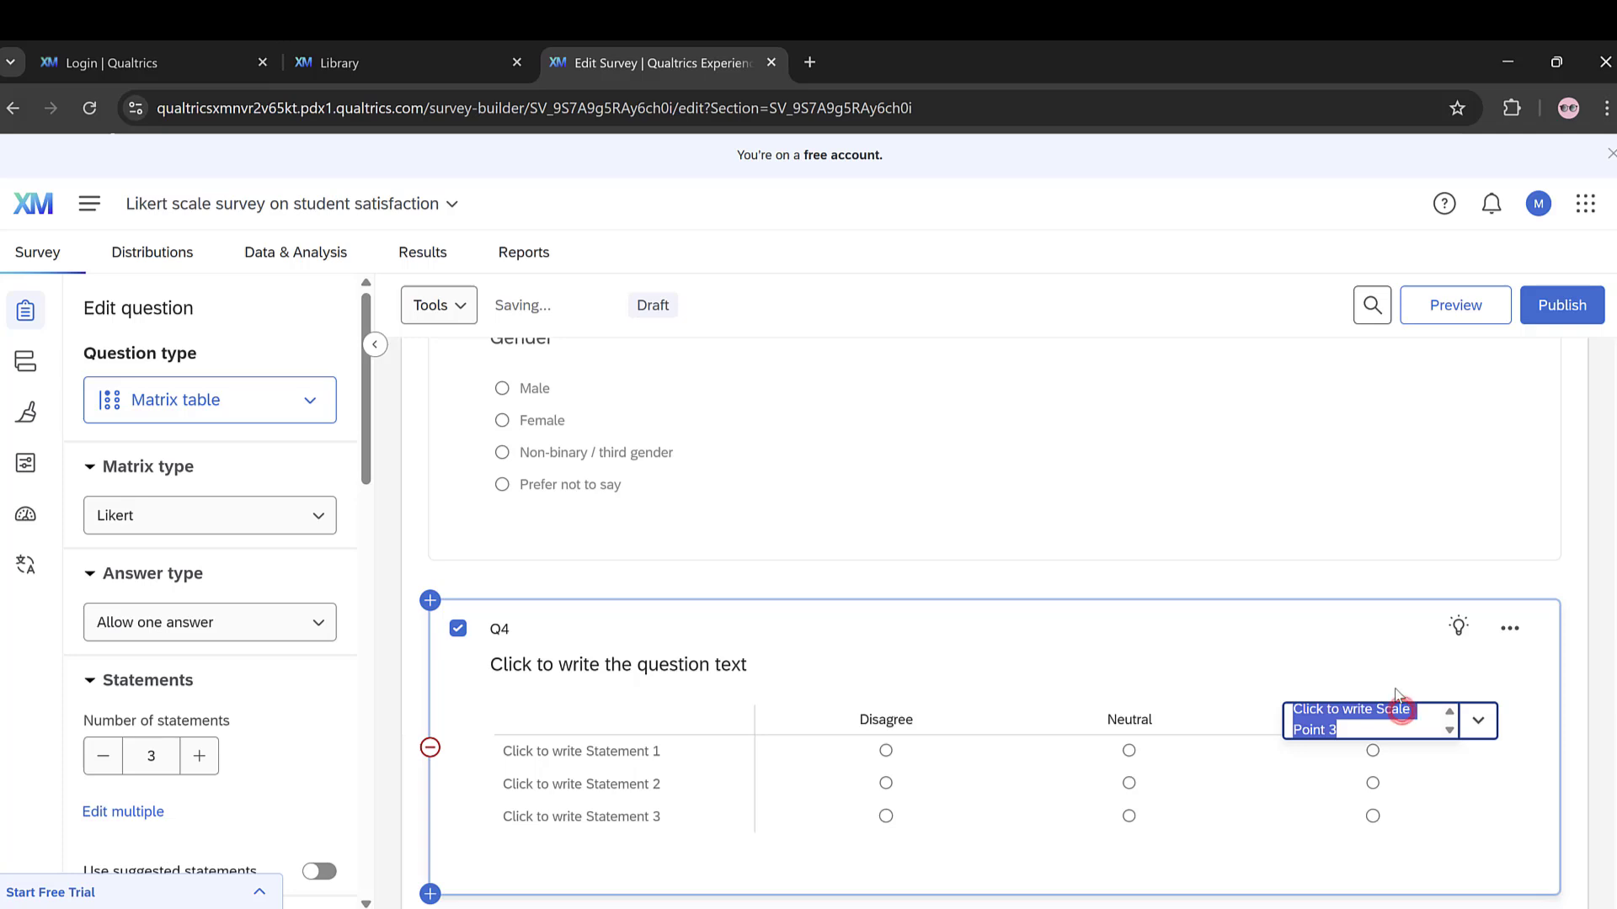
type("Agree")
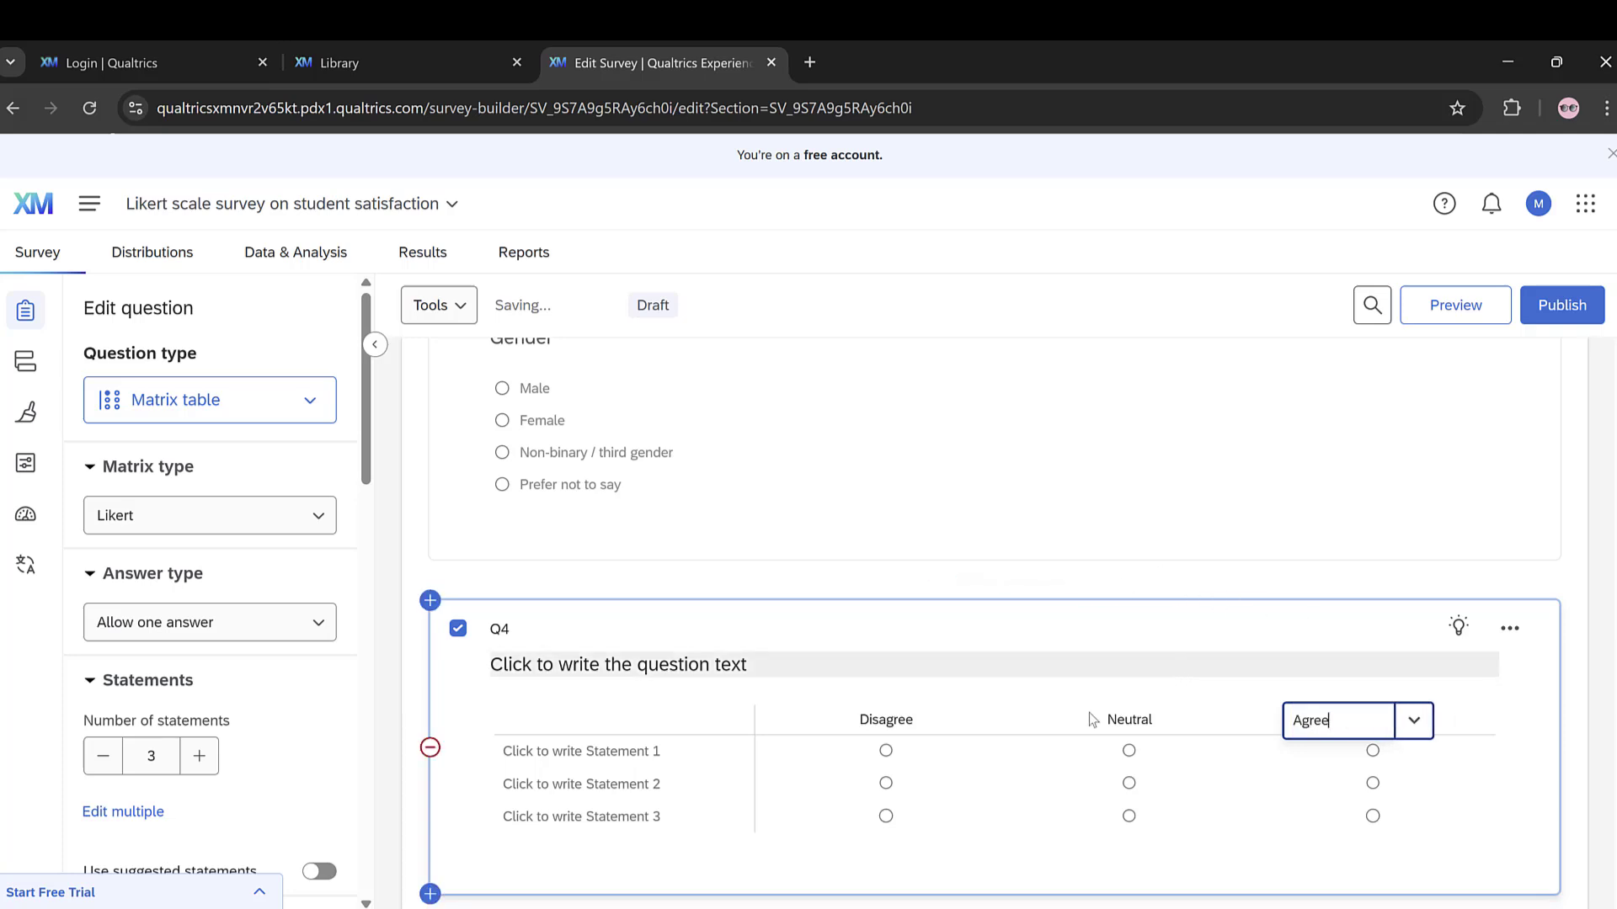
Step: Examine the matrix table's statement fields and its available matrix type and answer type options
left_click(600, 751)
left_click(600, 784)
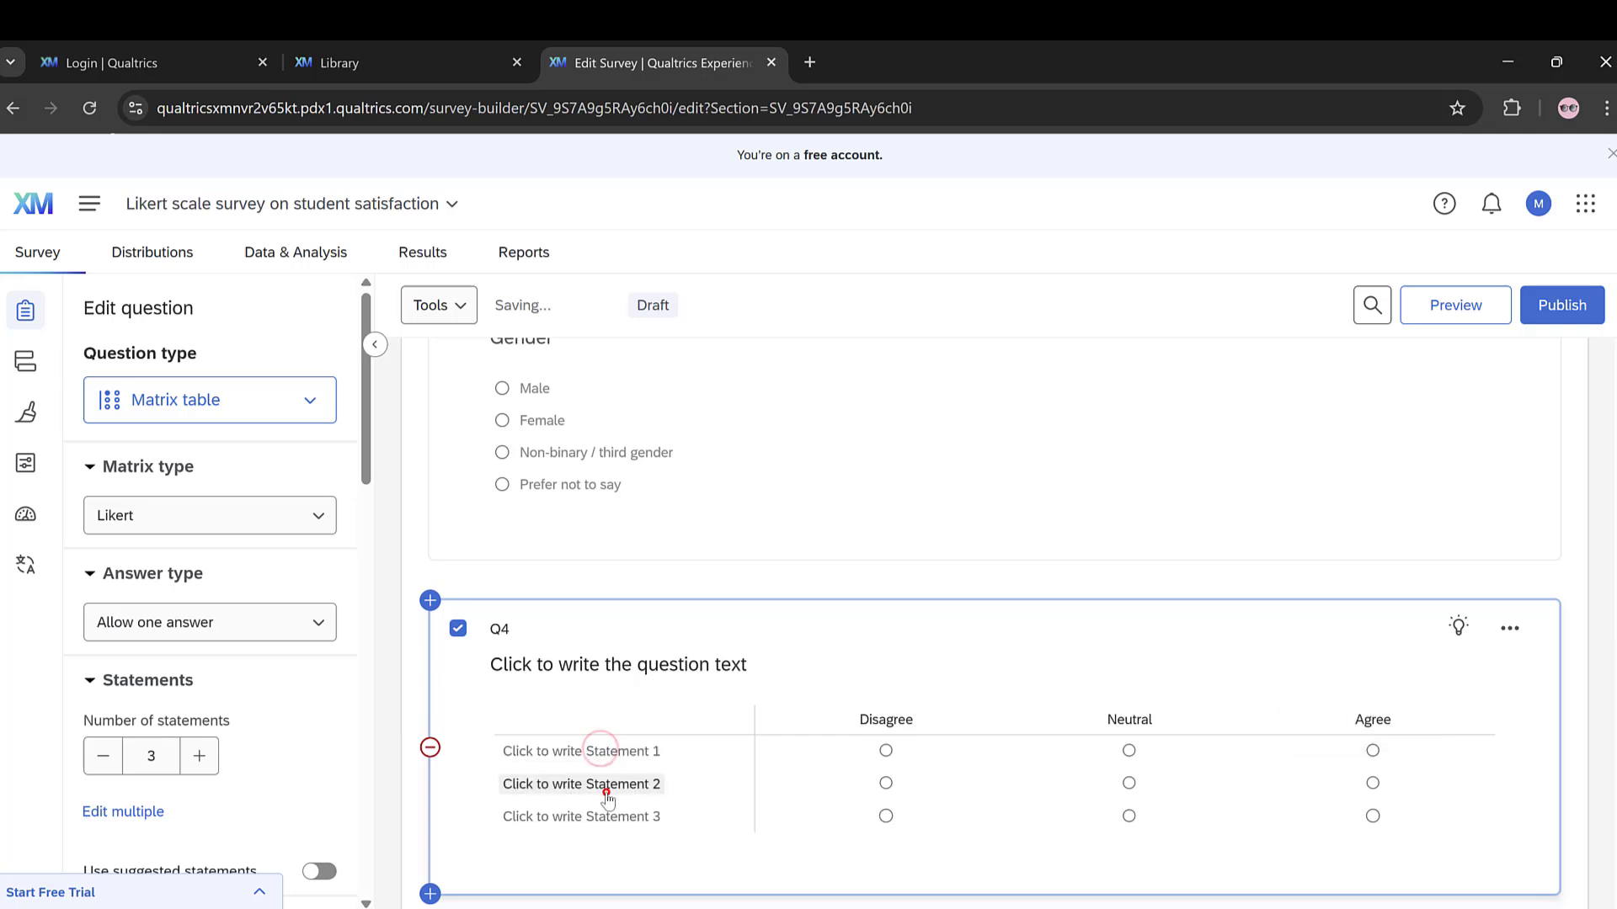
left_click(600, 817)
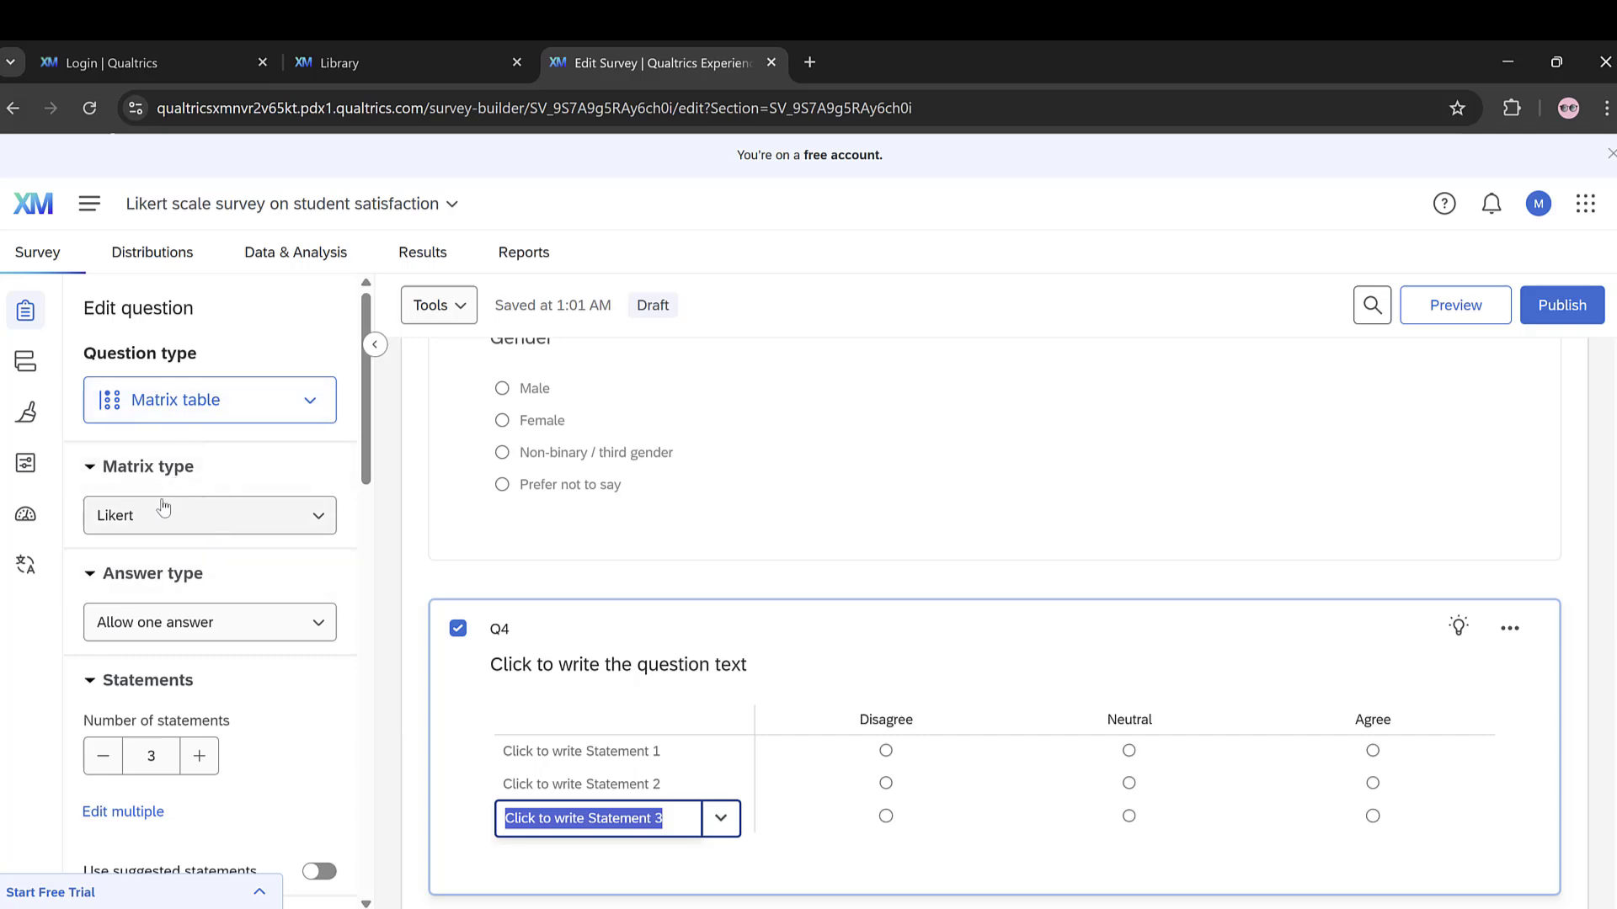
left_click(206, 526)
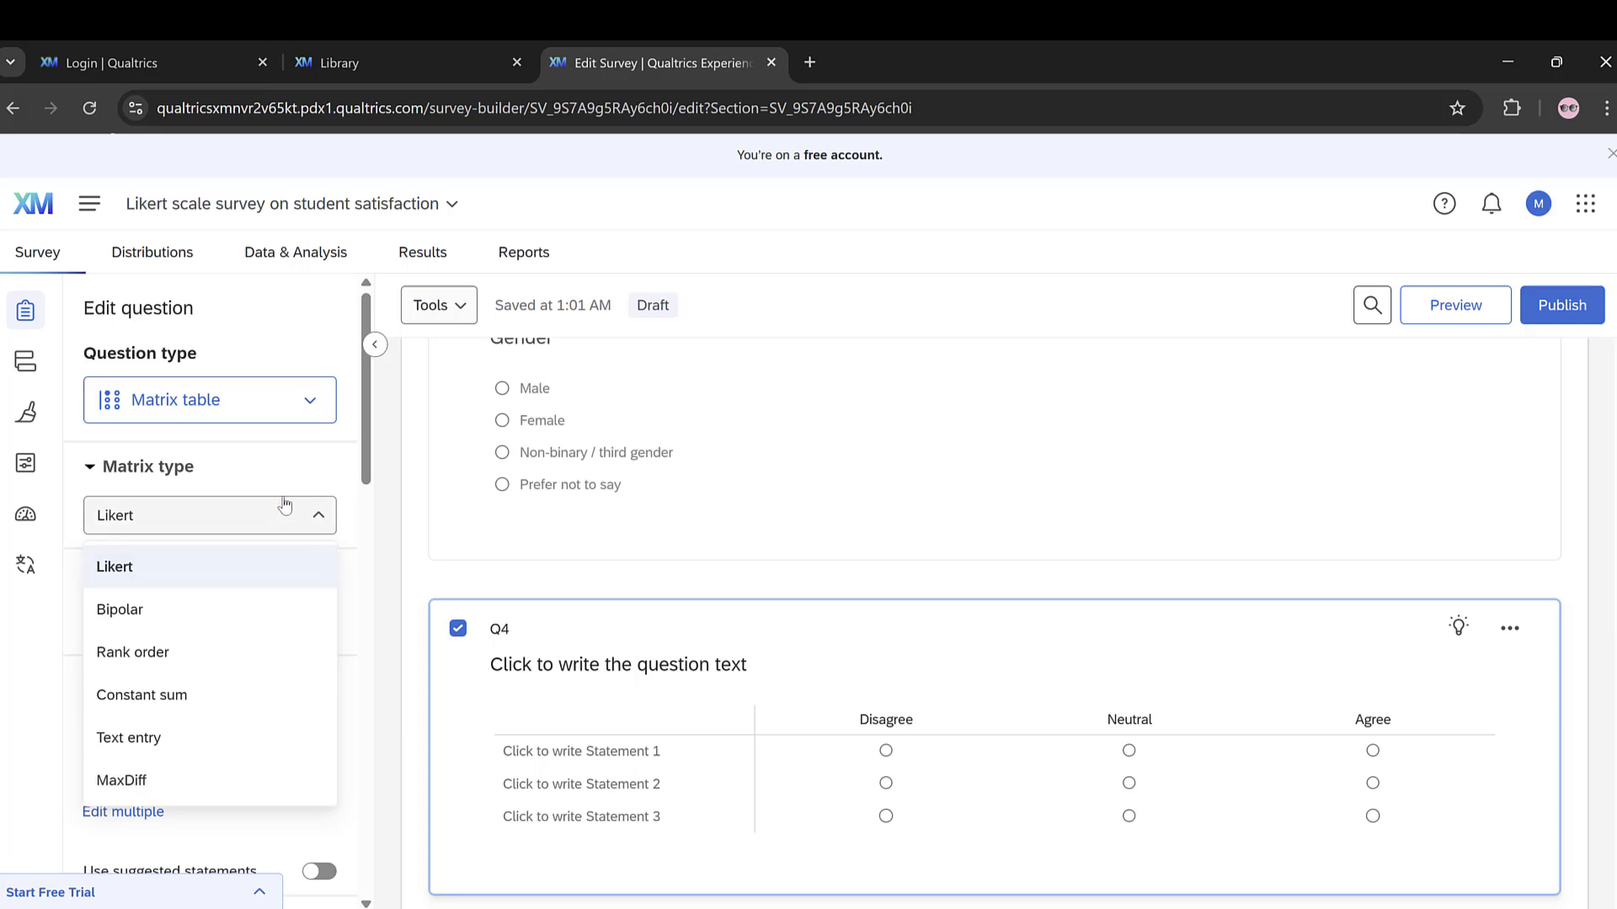
left_click(281, 465)
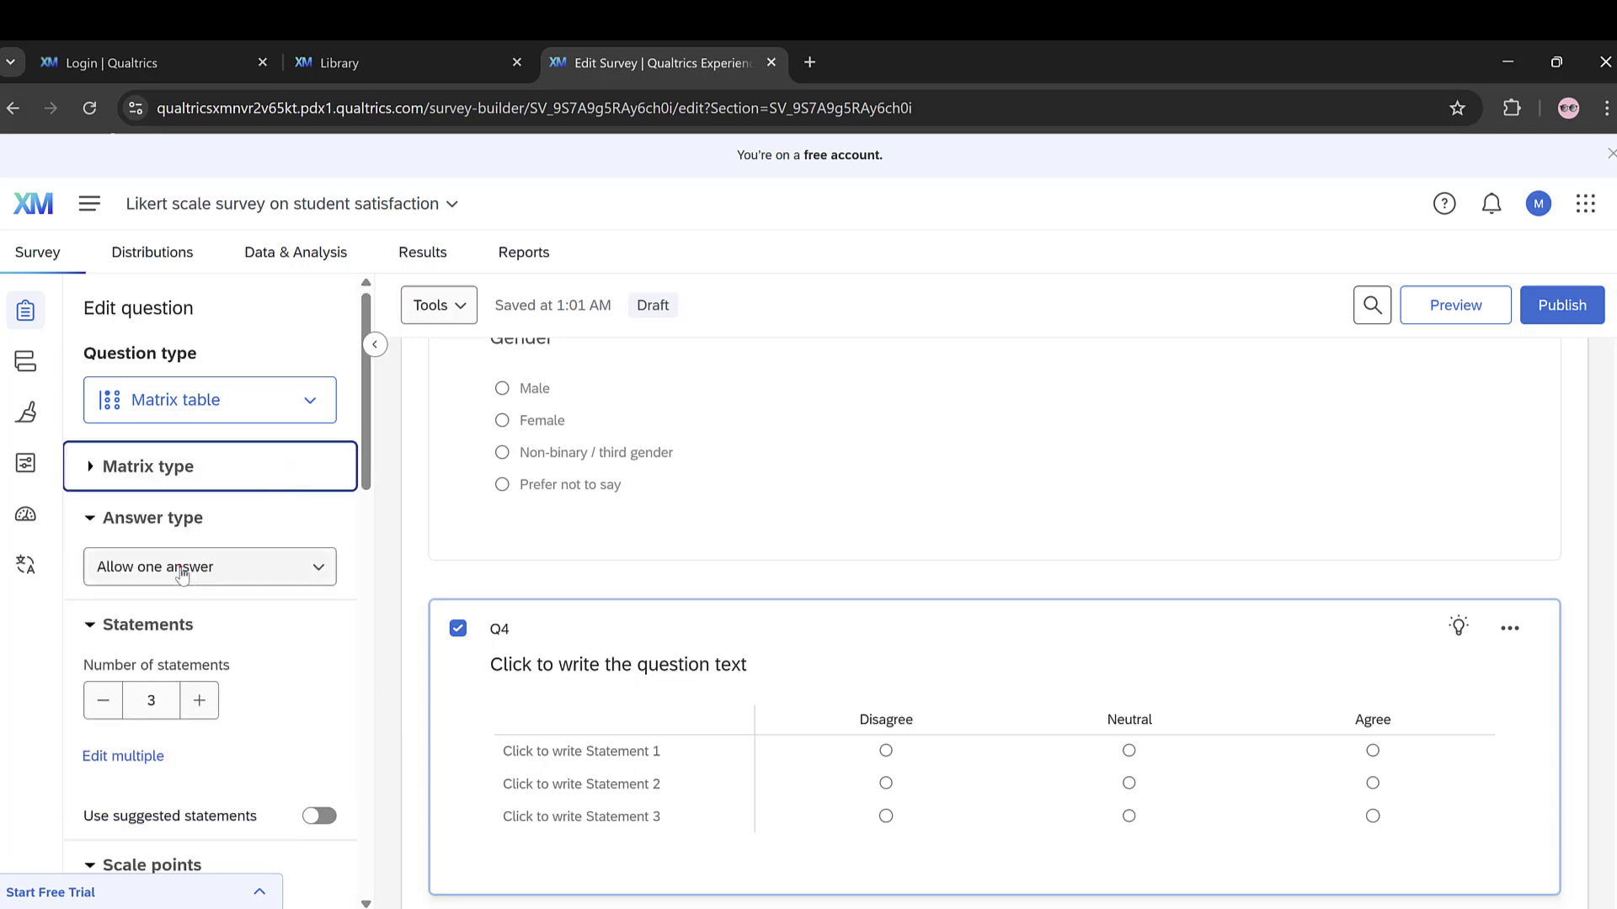
left_click(181, 569)
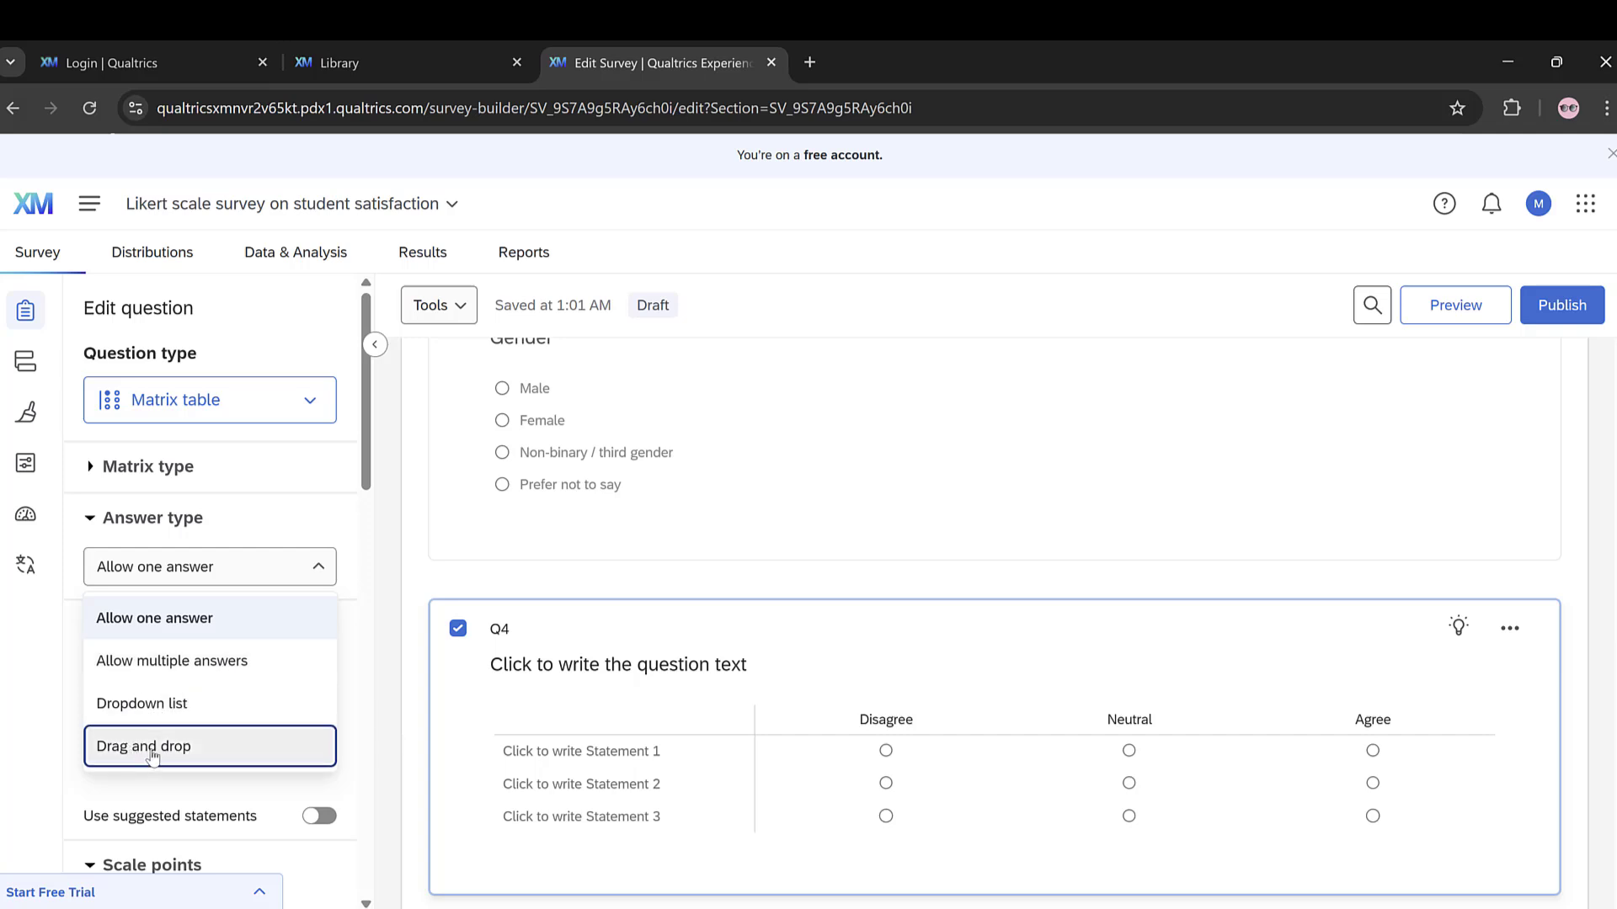
left_click(252, 520)
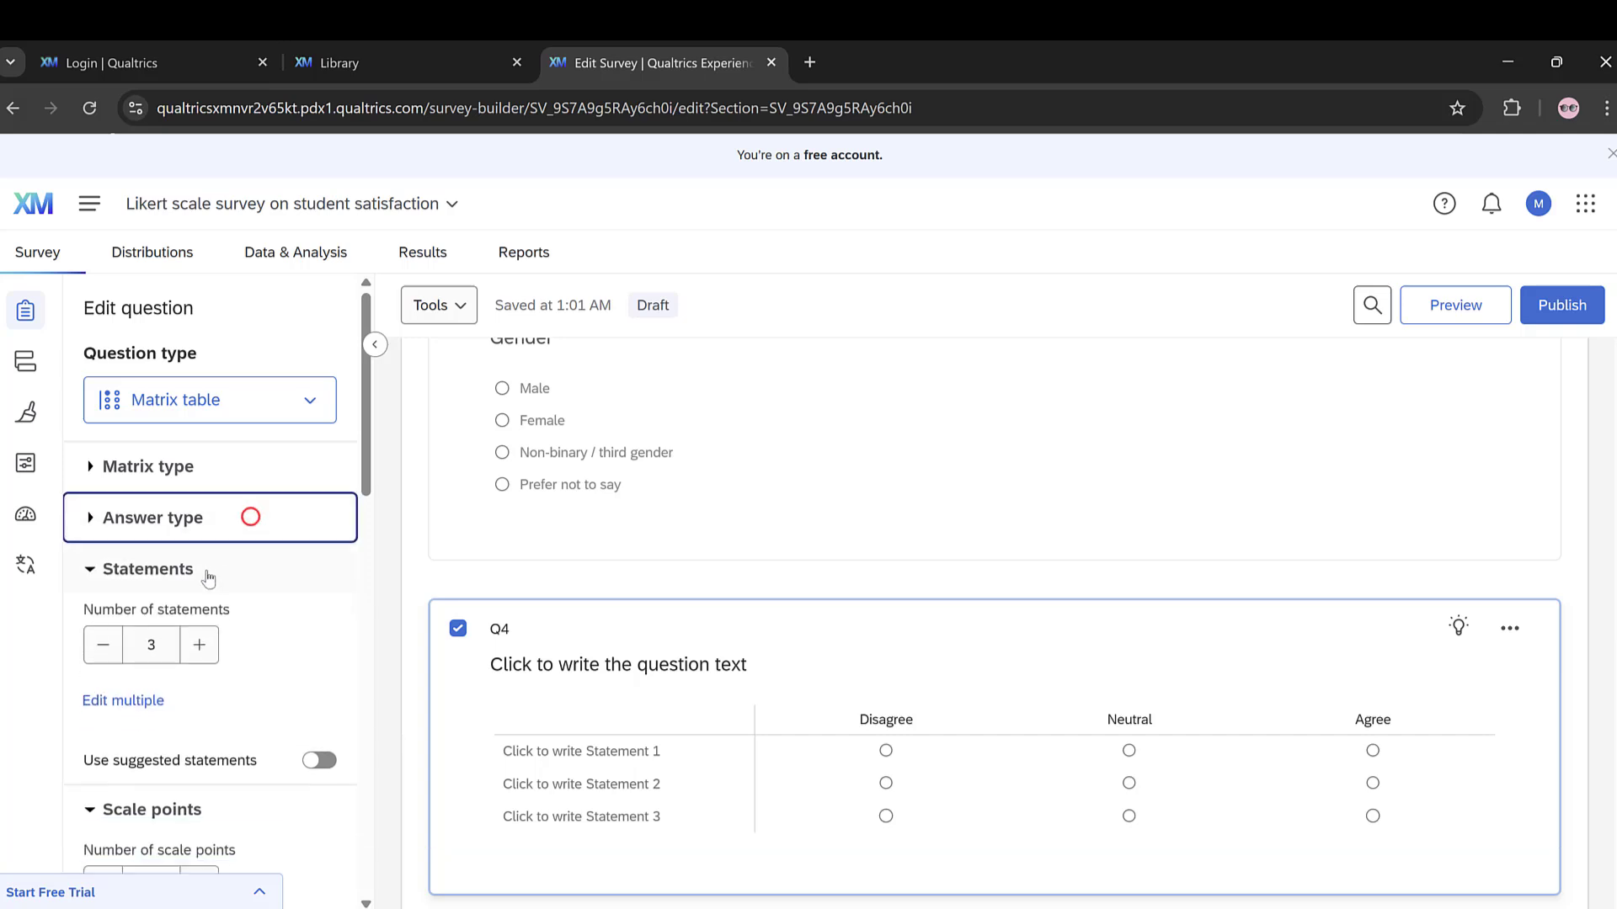
Step: Set the matrix table's number of statements to 4
left_click(195, 645)
left_click(195, 645)
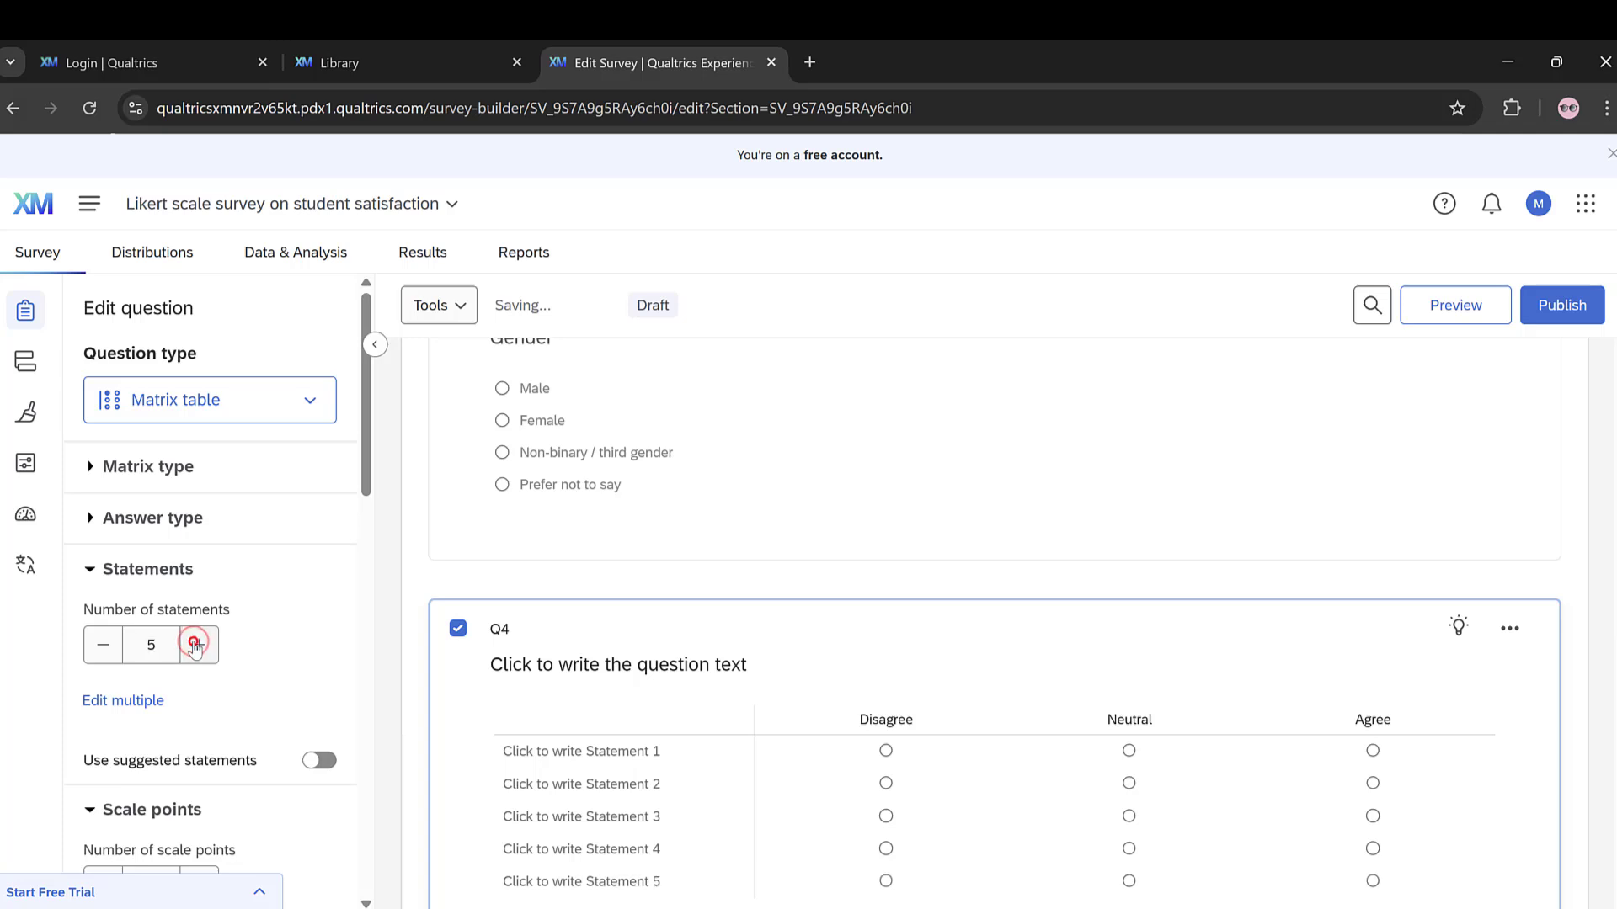
left_click(195, 645)
left_click(195, 645)
left_click(100, 645)
left_click(100, 645)
left_click(100, 645)
Step: Use the suggested Disagree - Agree scale points for the matrix table and review its remaining format, requirement and behavior options
scroll(108, 676, "down", 5)
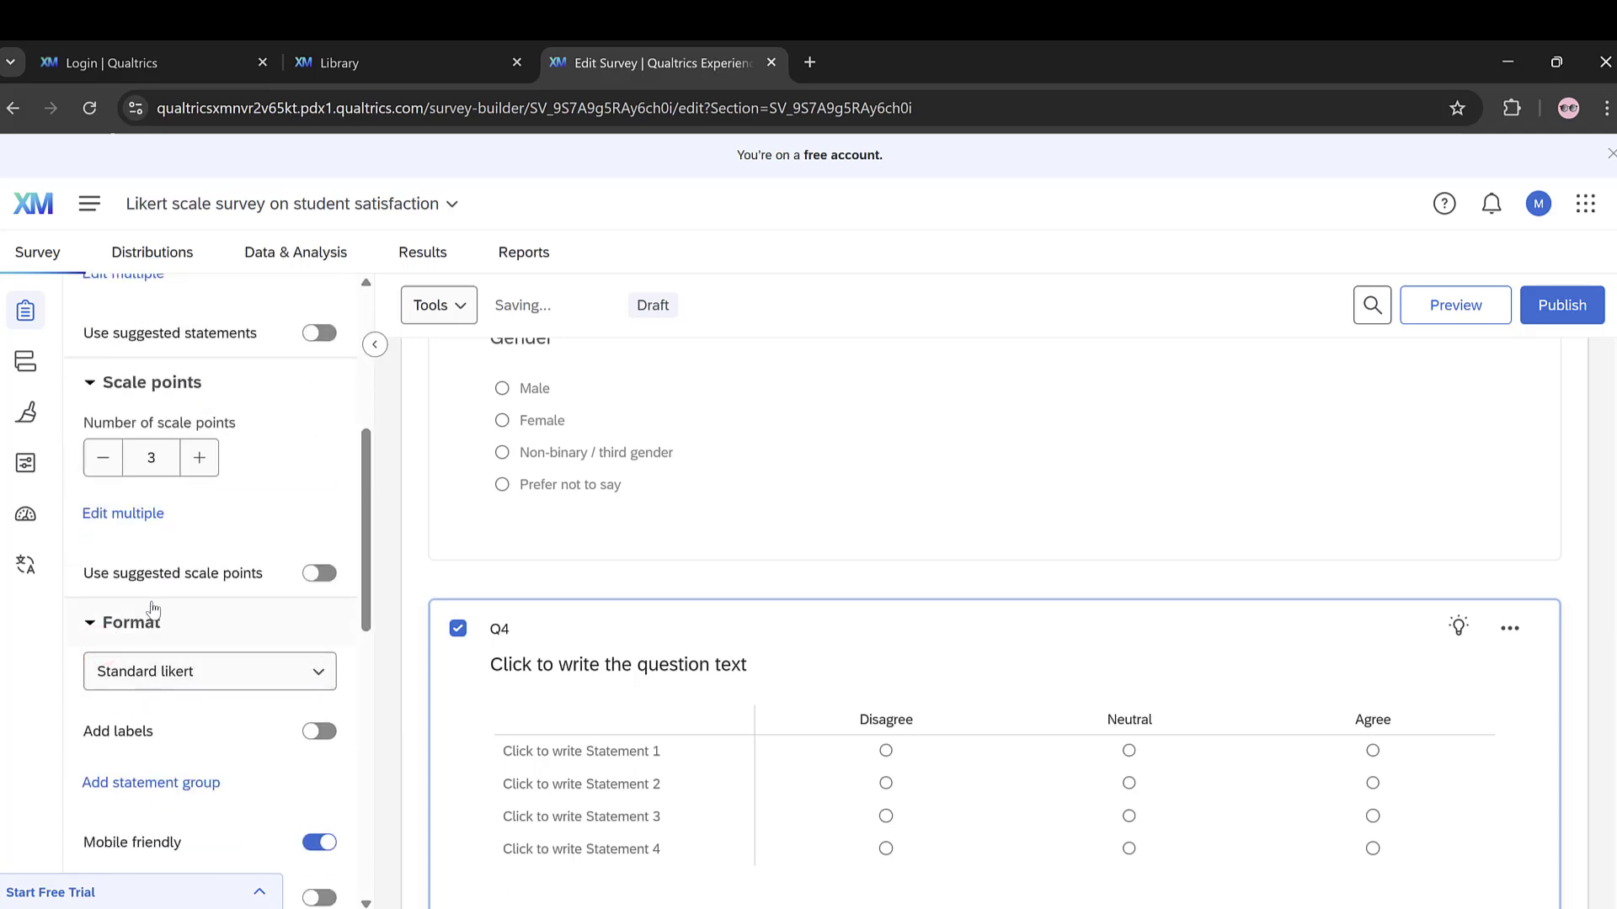
left_click(338, 578)
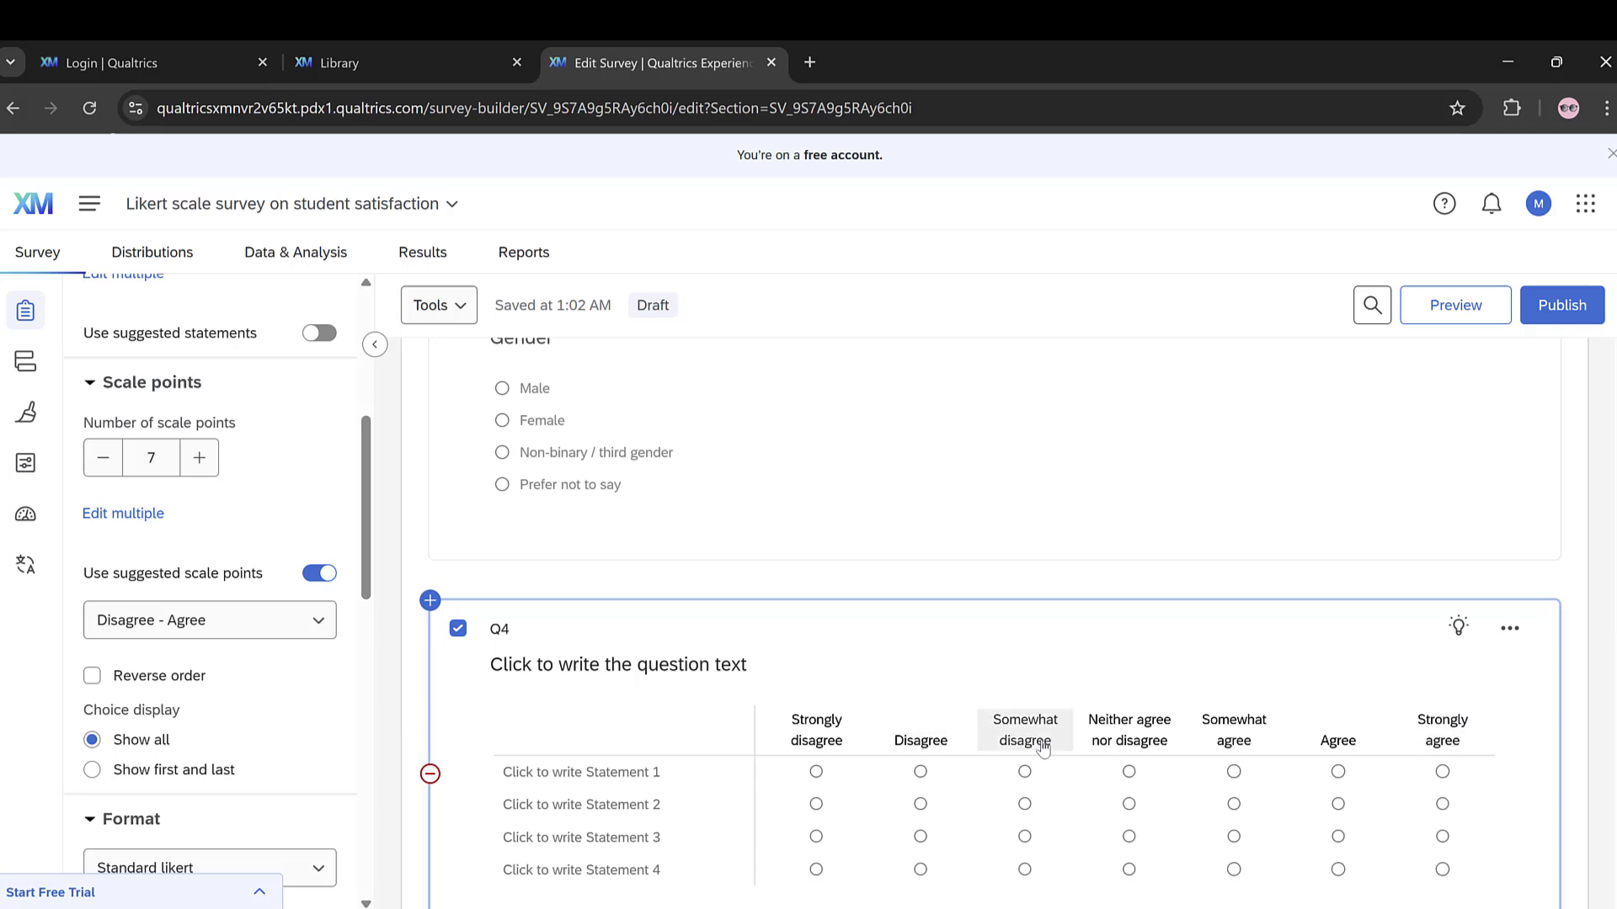
scroll(289, 592, "down", 10)
scroll(289, 592, "up", 5)
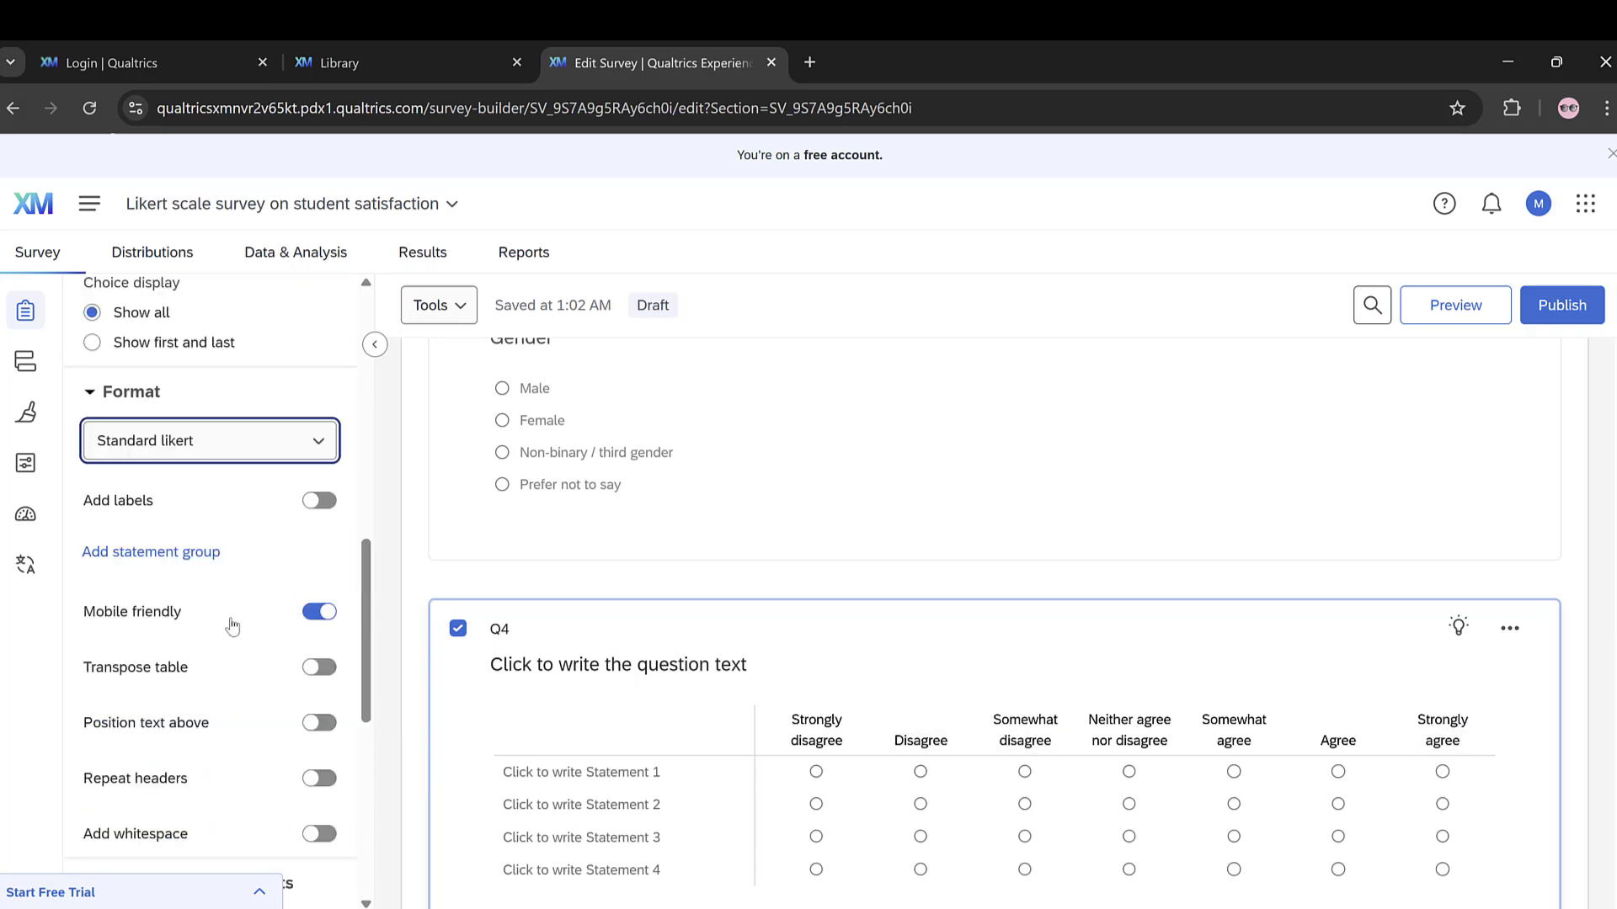
scroll(138, 741, "down", 7)
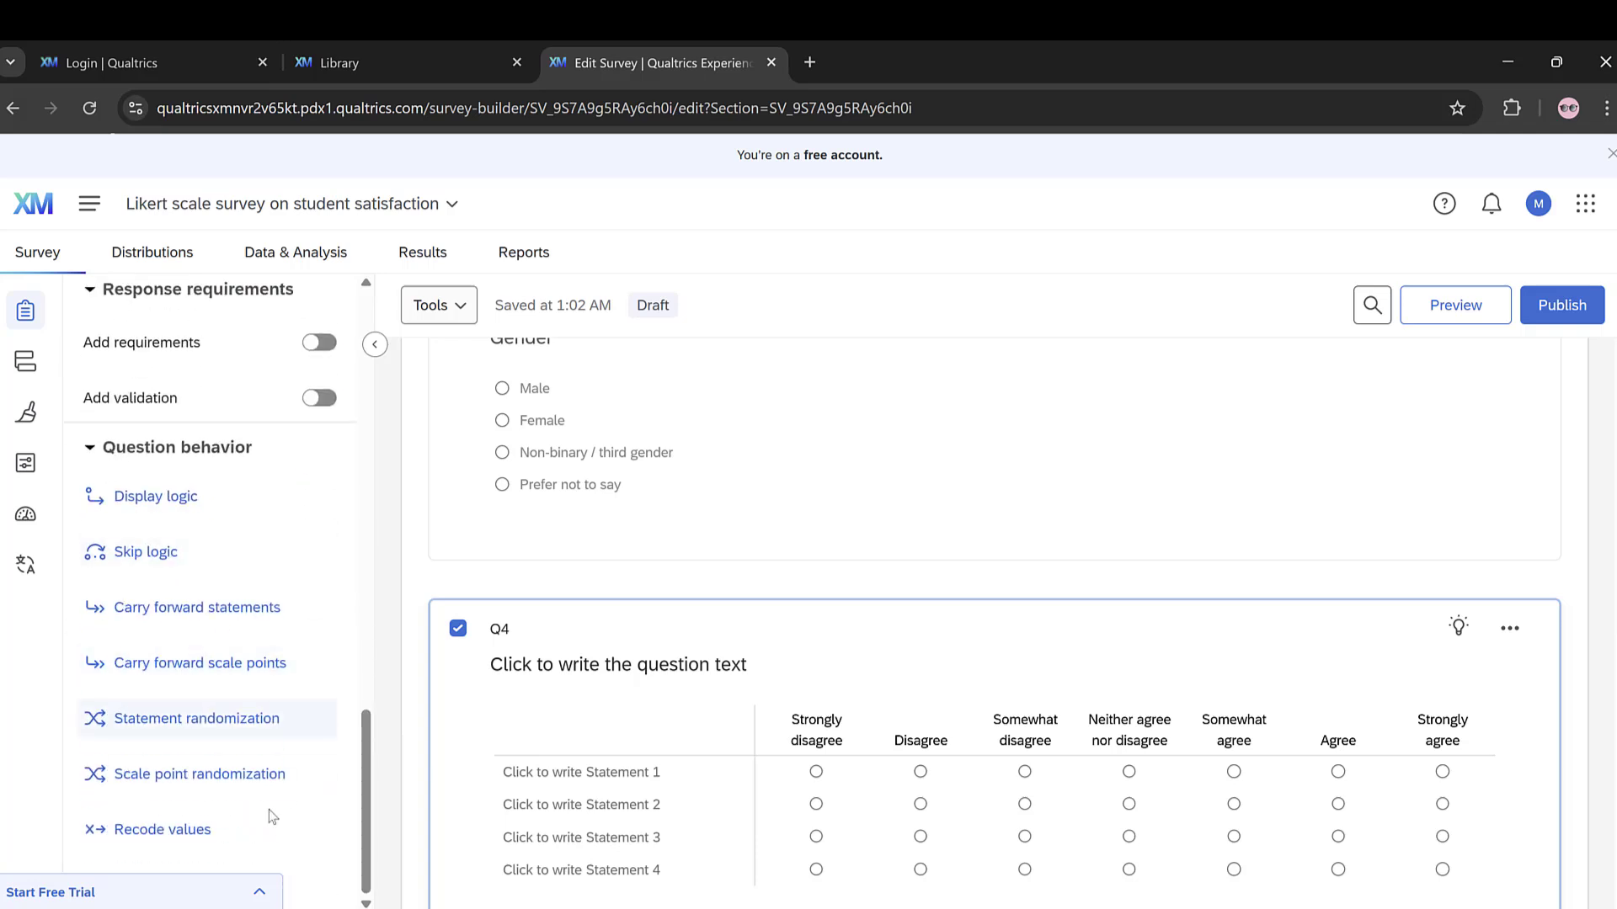
scroll(170, 780, "up", 10)
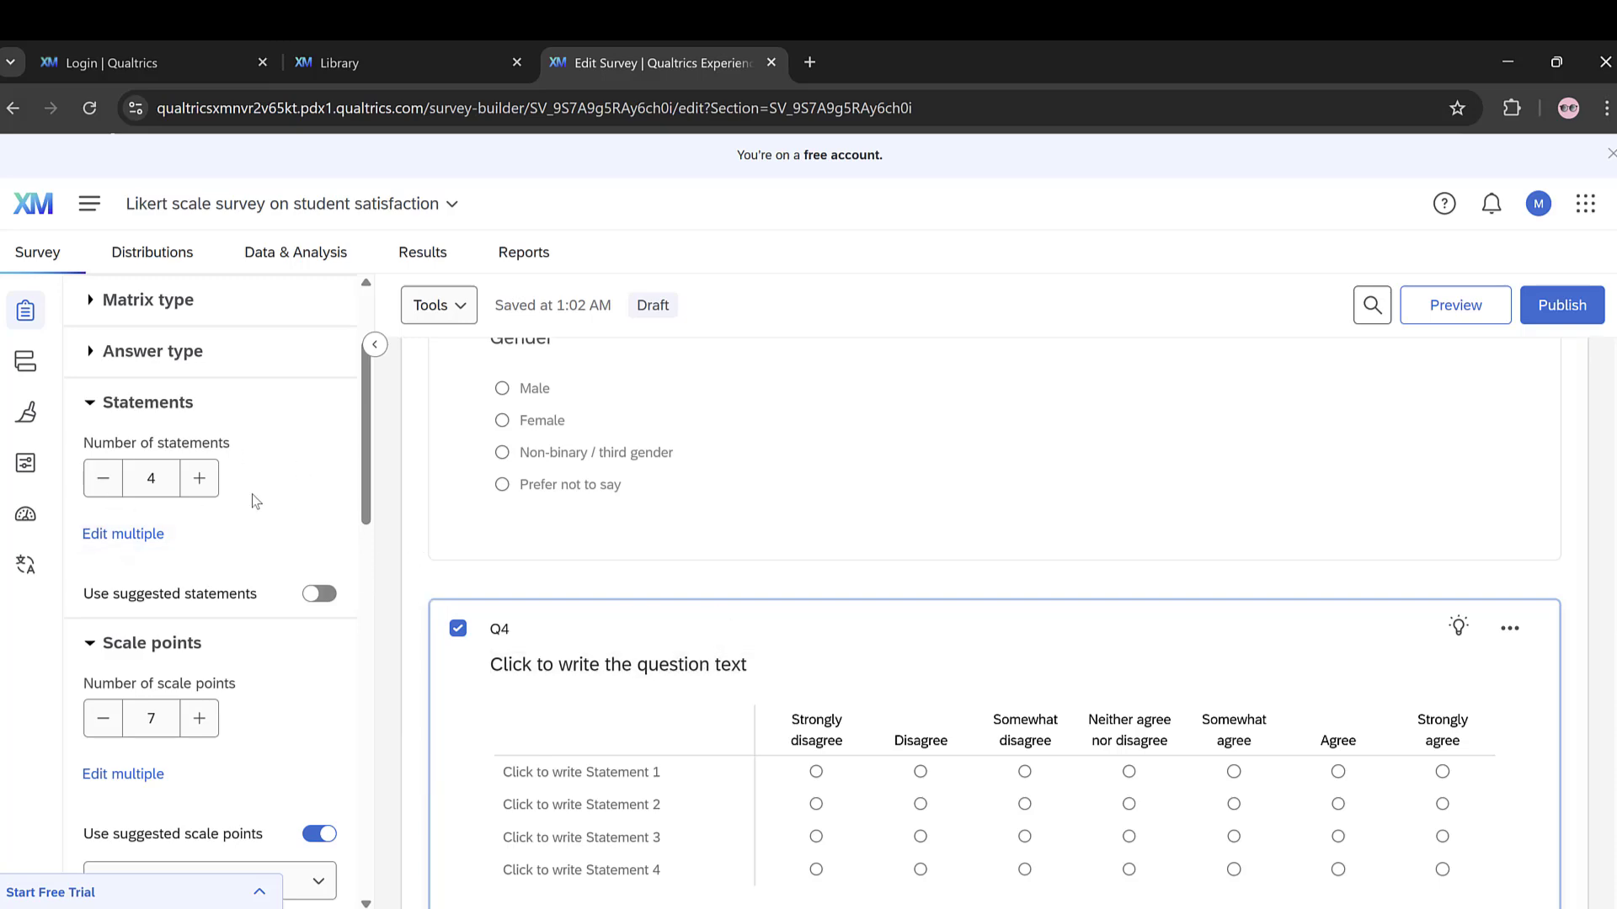
scroll(1179, 573, "down", 5)
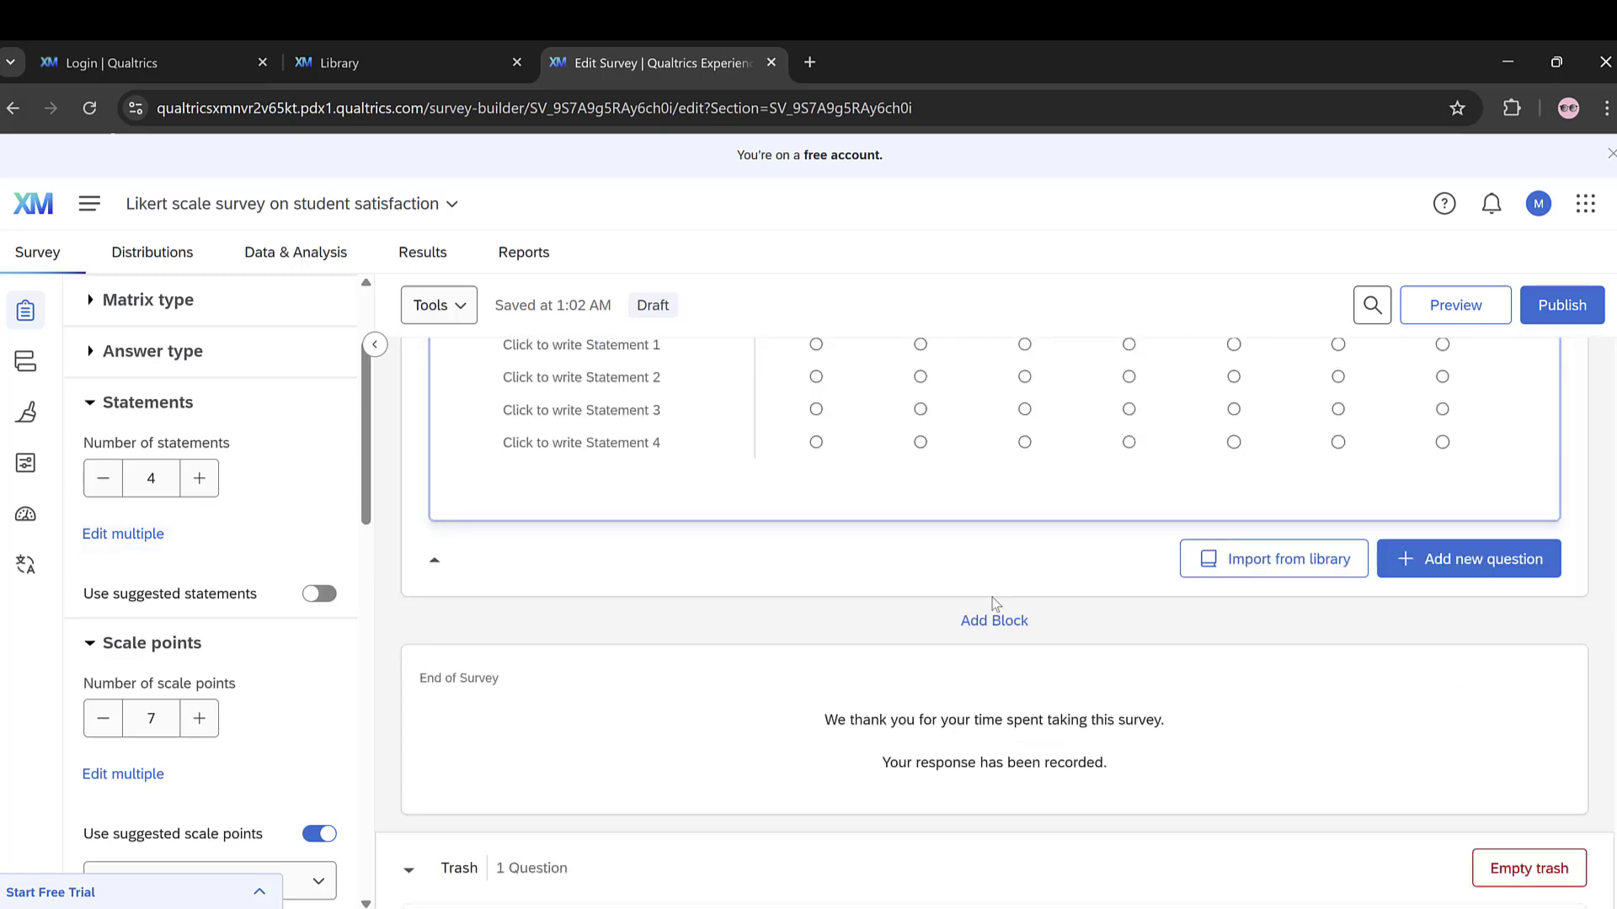
scroll(1327, 477, "up", 5)
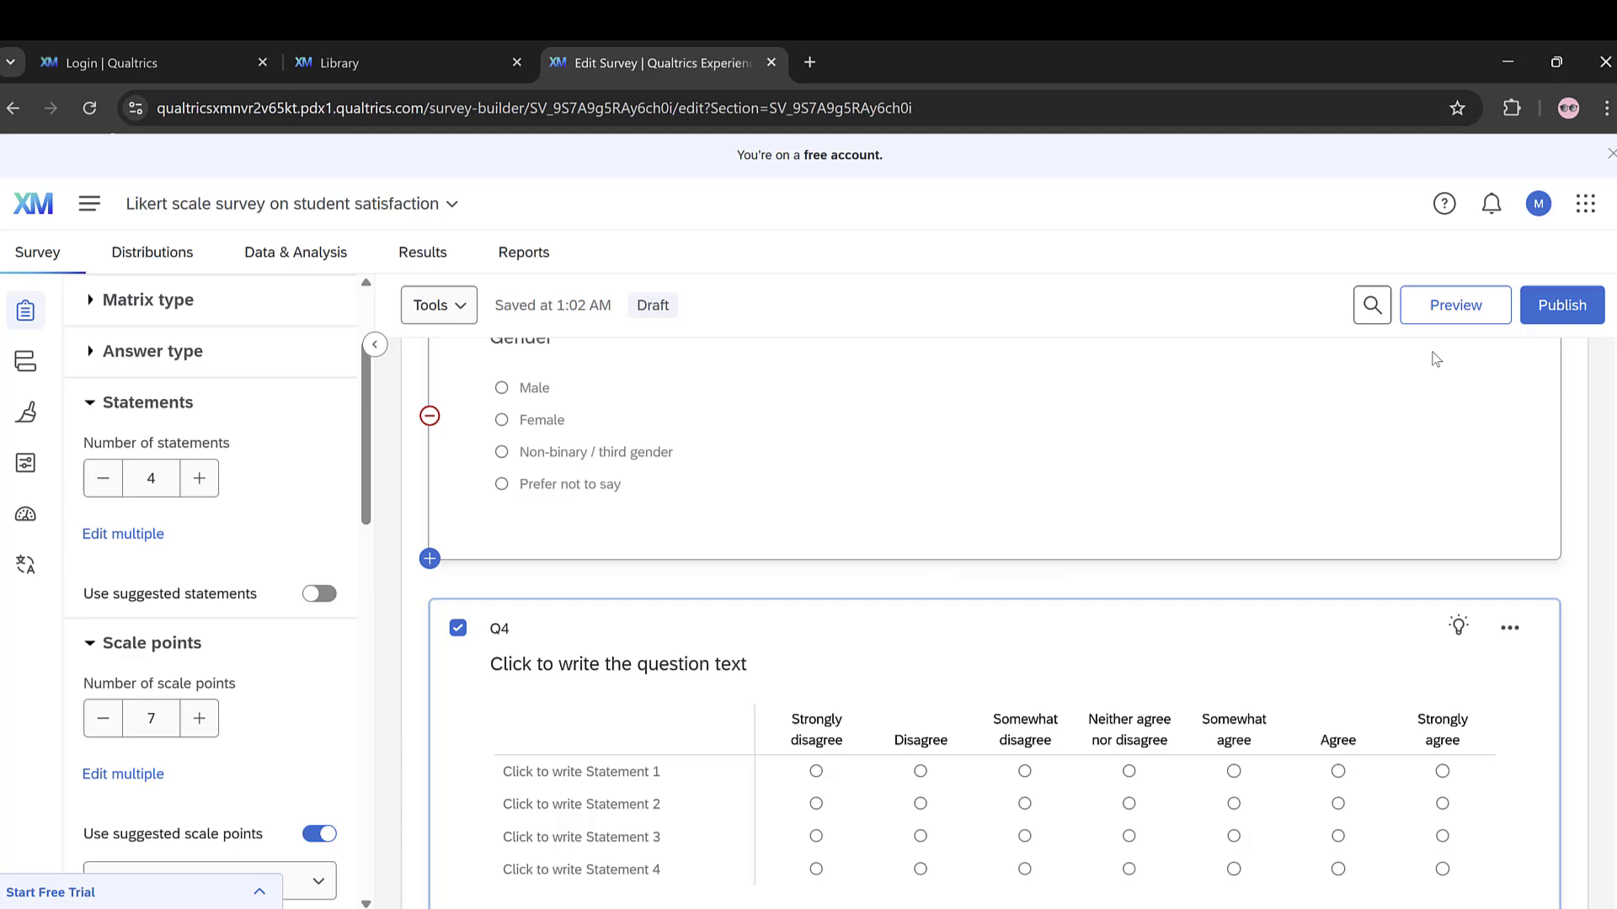
Step: Preview the survey, move past the consent page and answer "Strongly agree" for all four matrix statements
left_click(1448, 305)
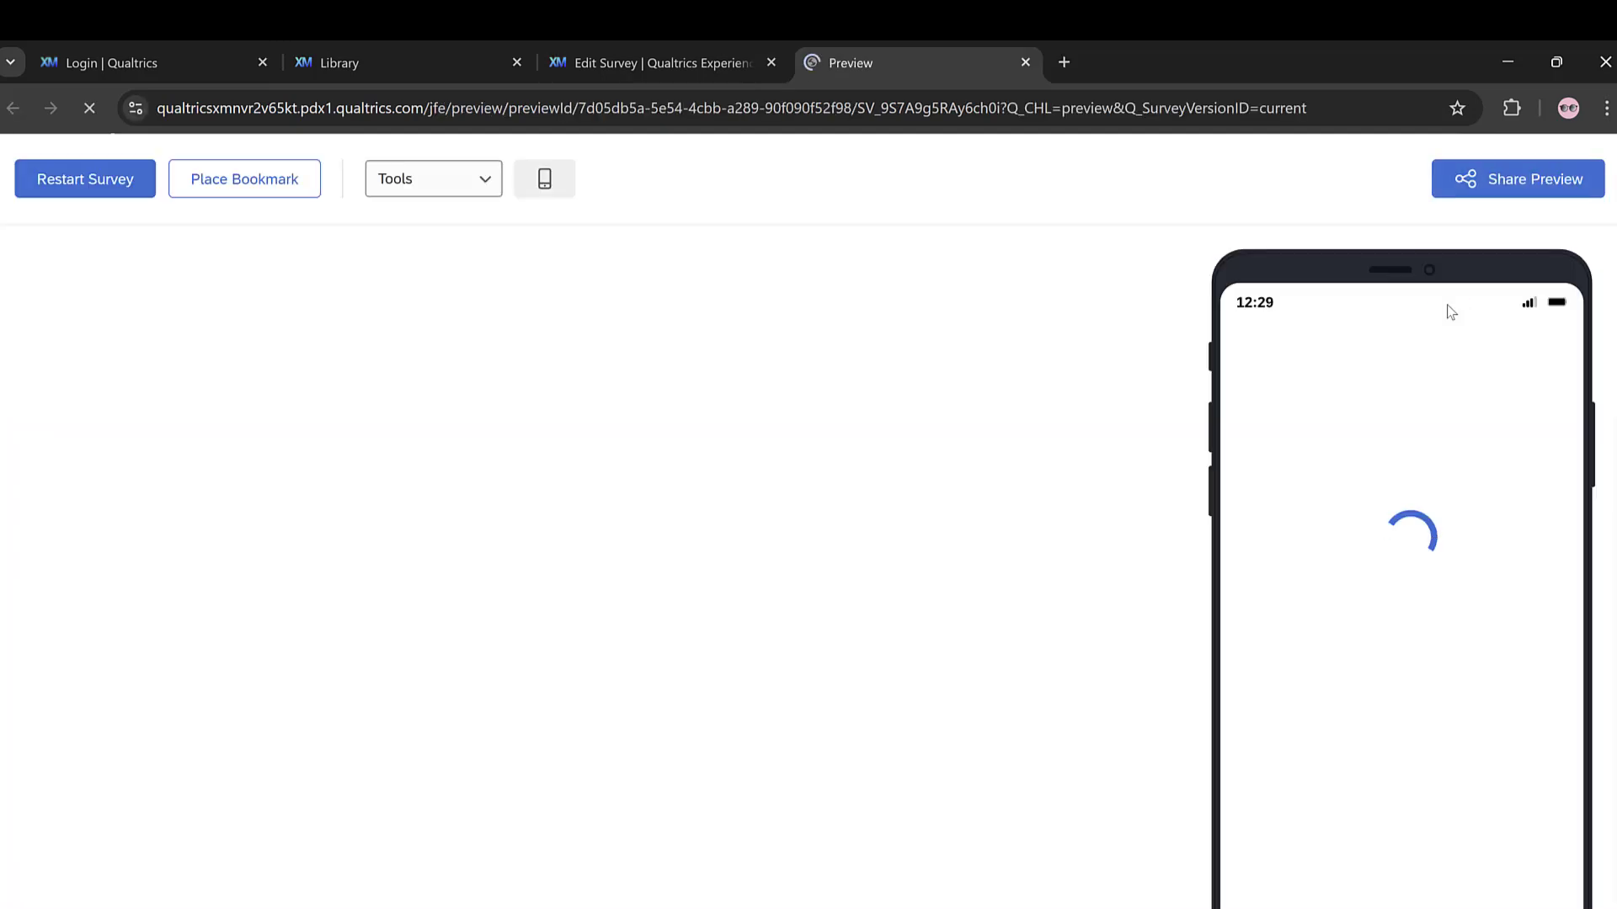
scroll(254, 420, "down", 8)
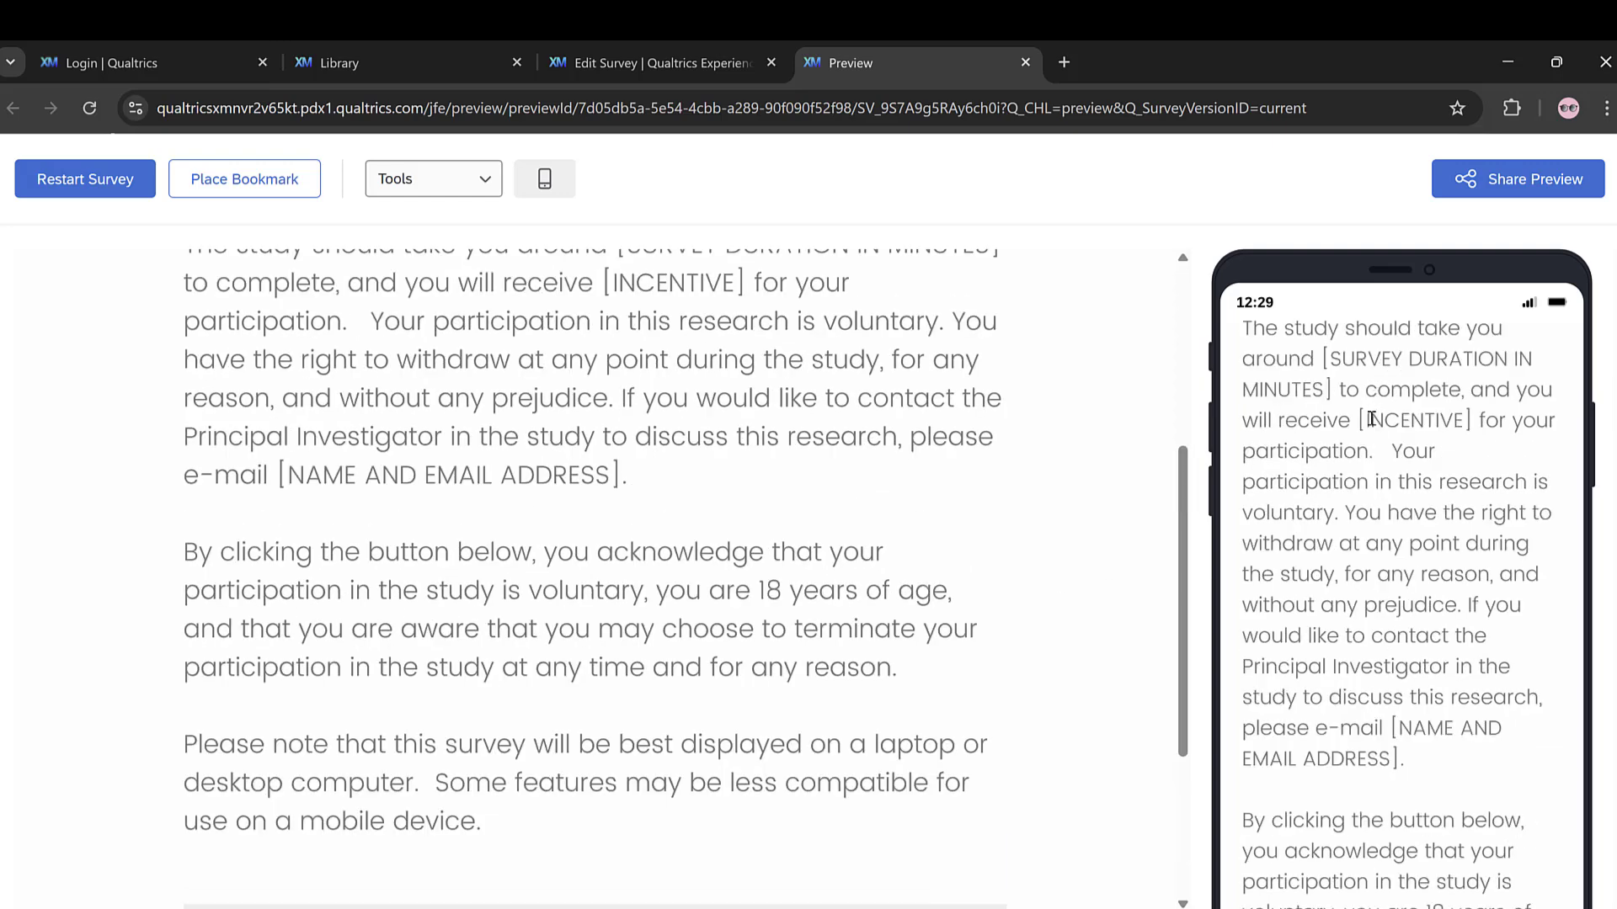
left_click(971, 850)
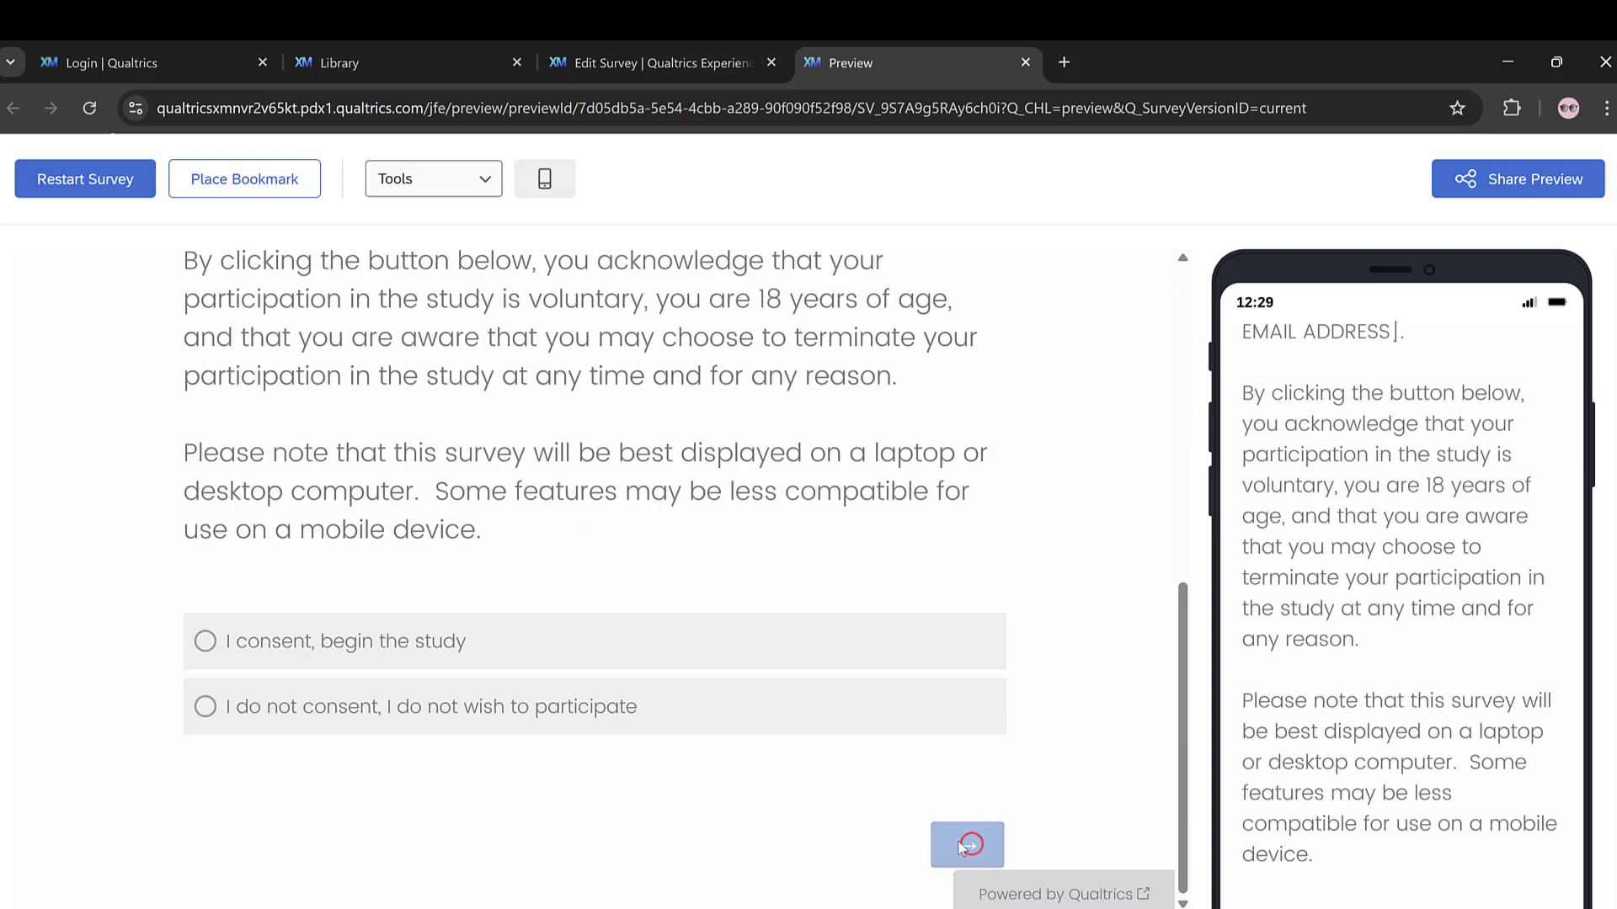
scroll(239, 533, "down", 5)
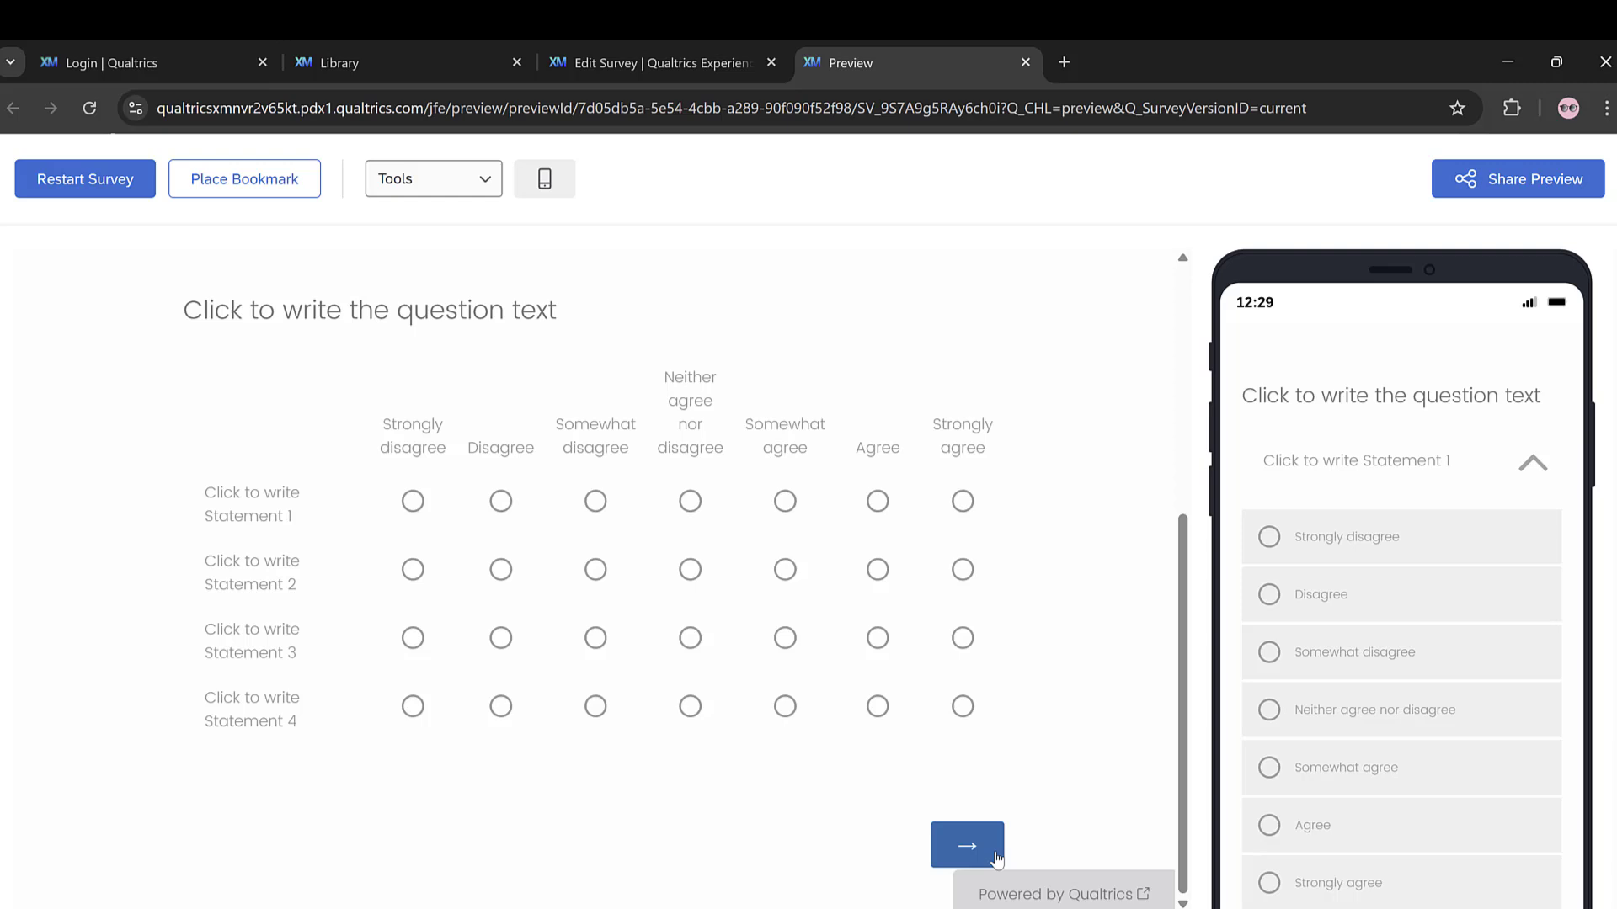
left_click(963, 500)
left_click(964, 570)
left_click(964, 635)
left_click(963, 706)
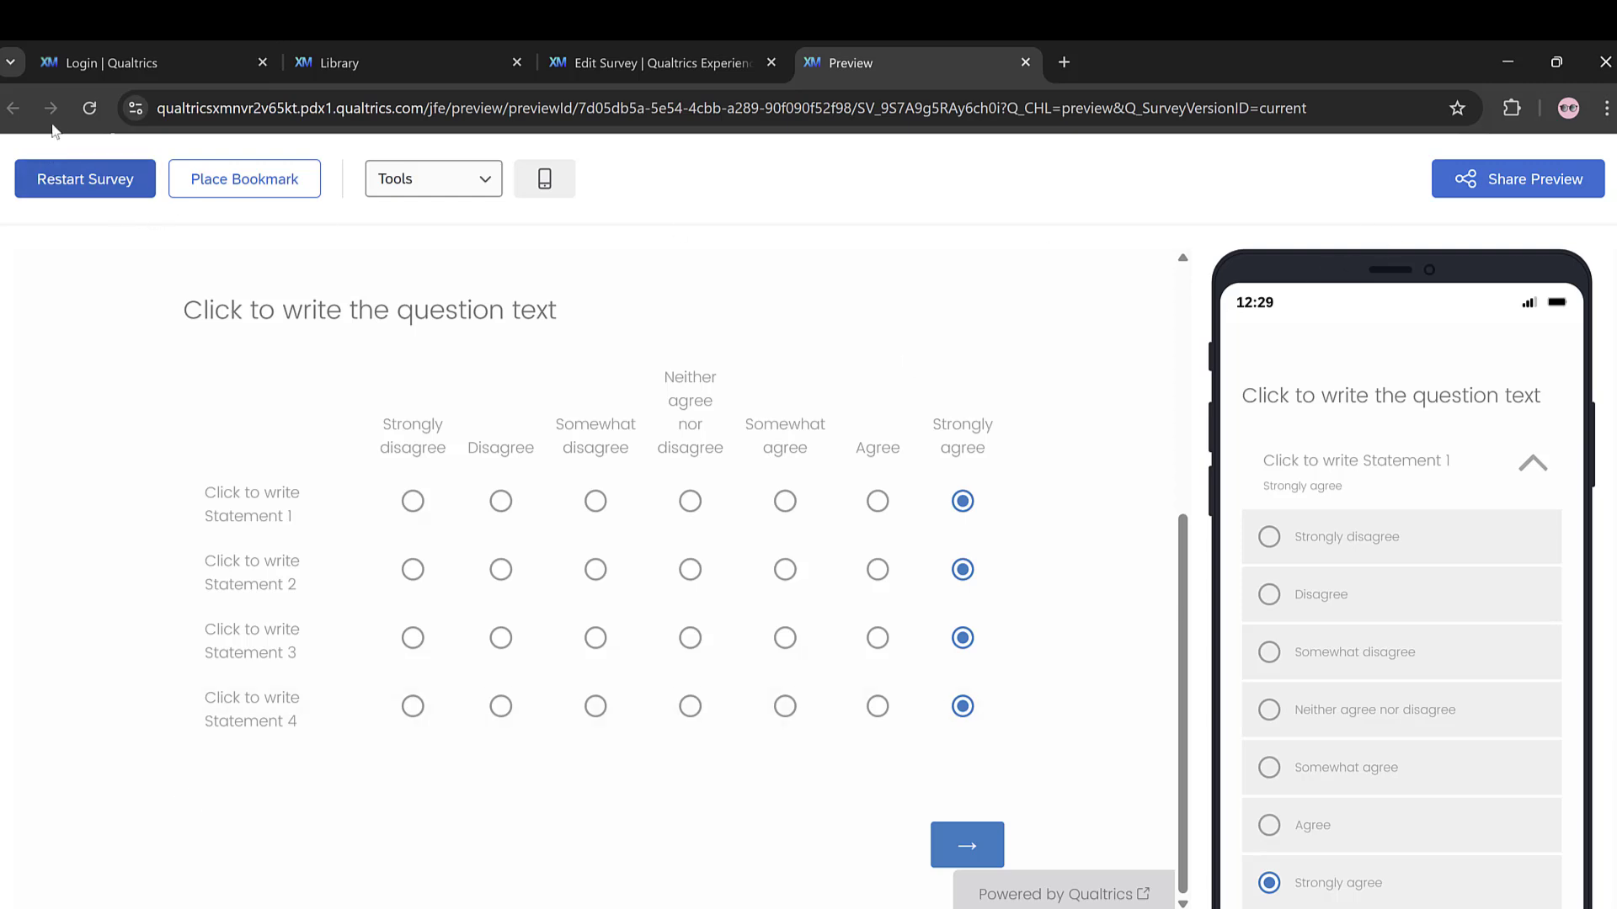
Step: Look through the survey flow and the Look and feel settings for logo, background, layout, style and motion, declining the New Survey Taking Experience
left_click(32, 361)
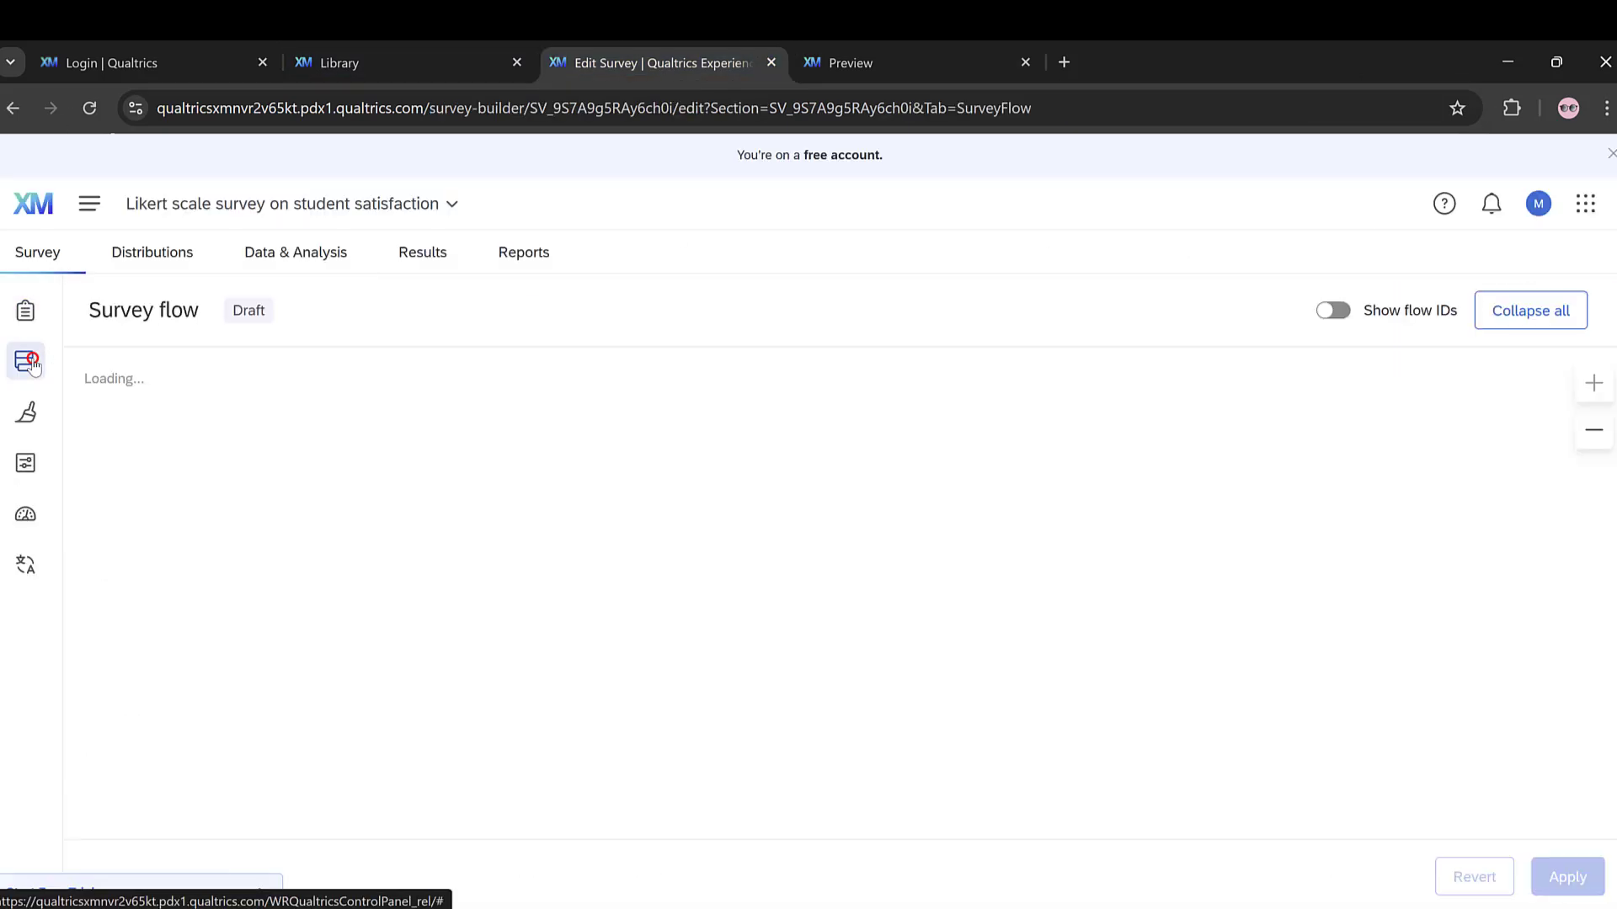
left_click(33, 419)
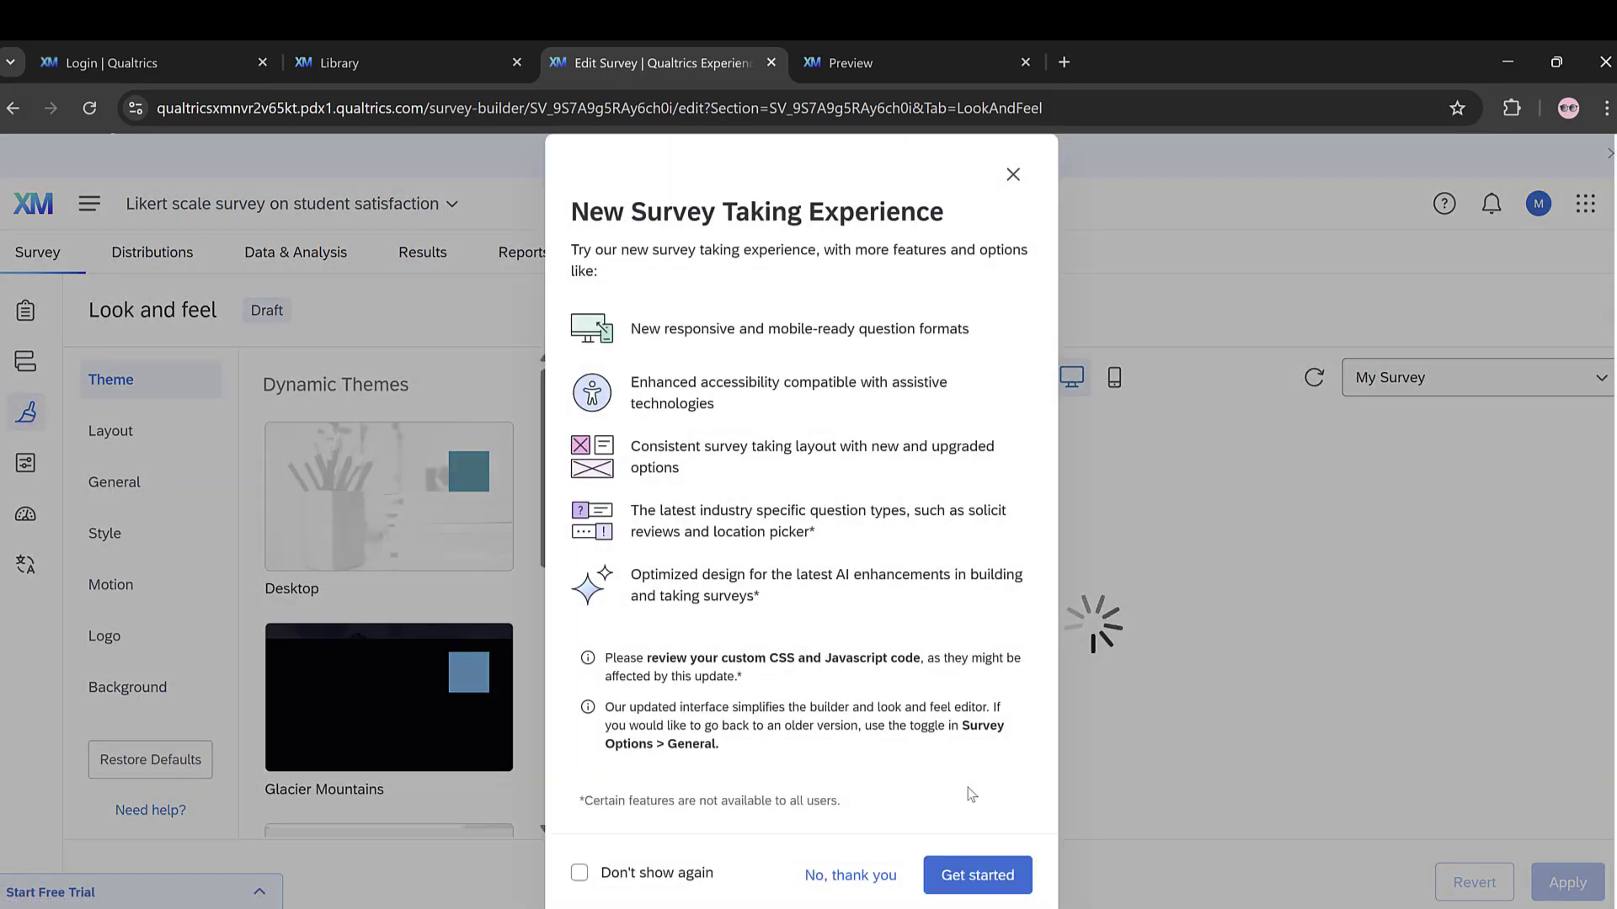
left_click(868, 874)
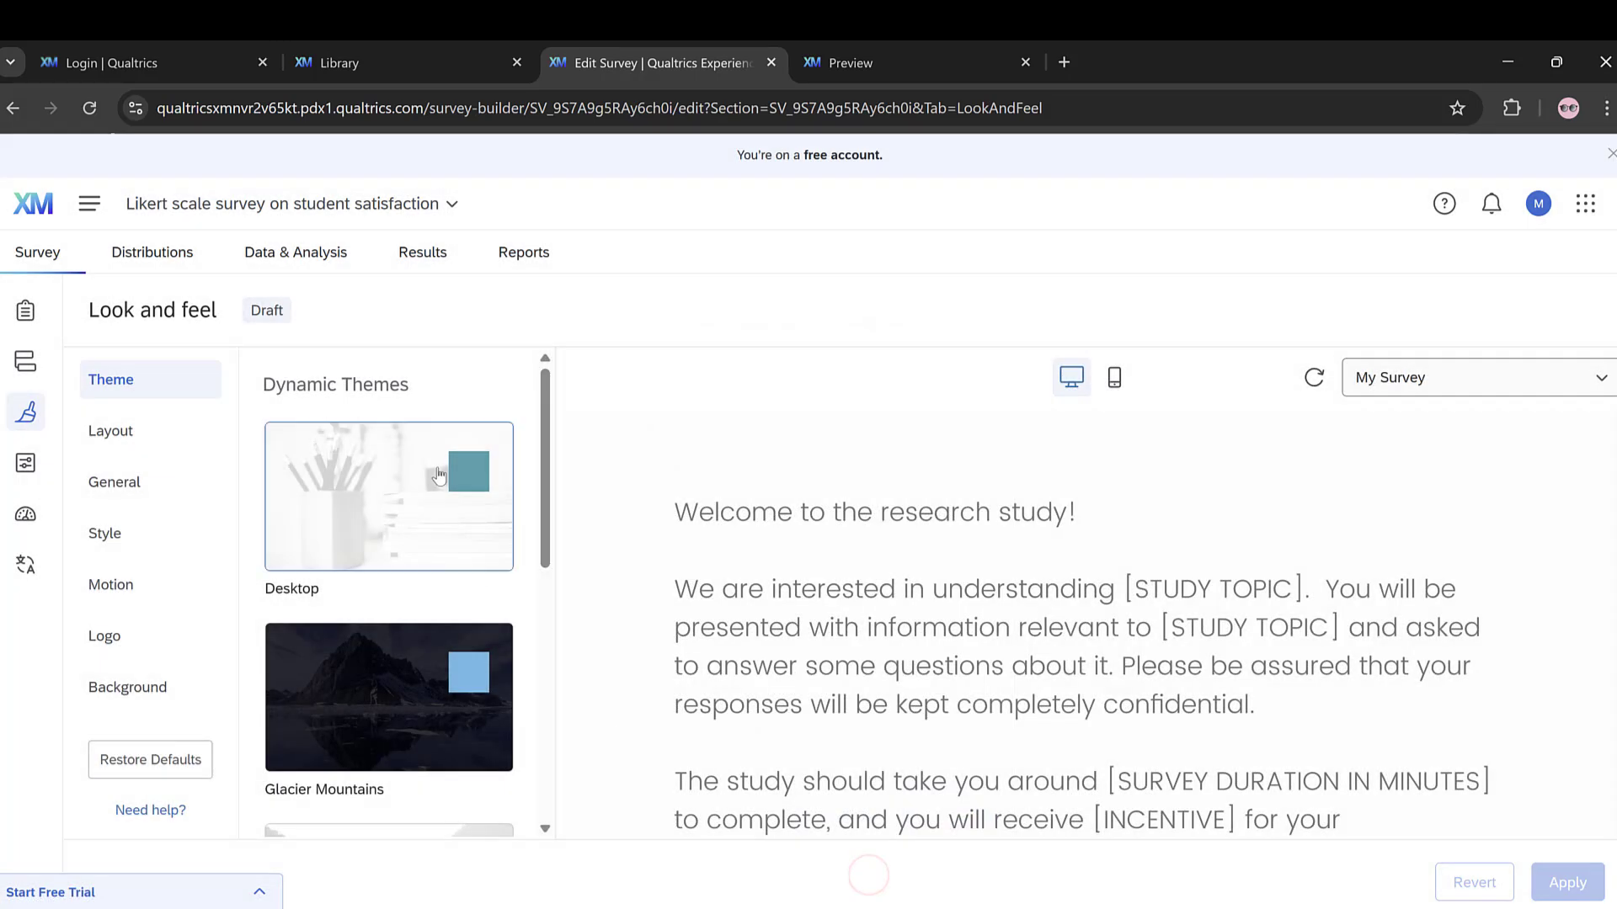
left_click(132, 631)
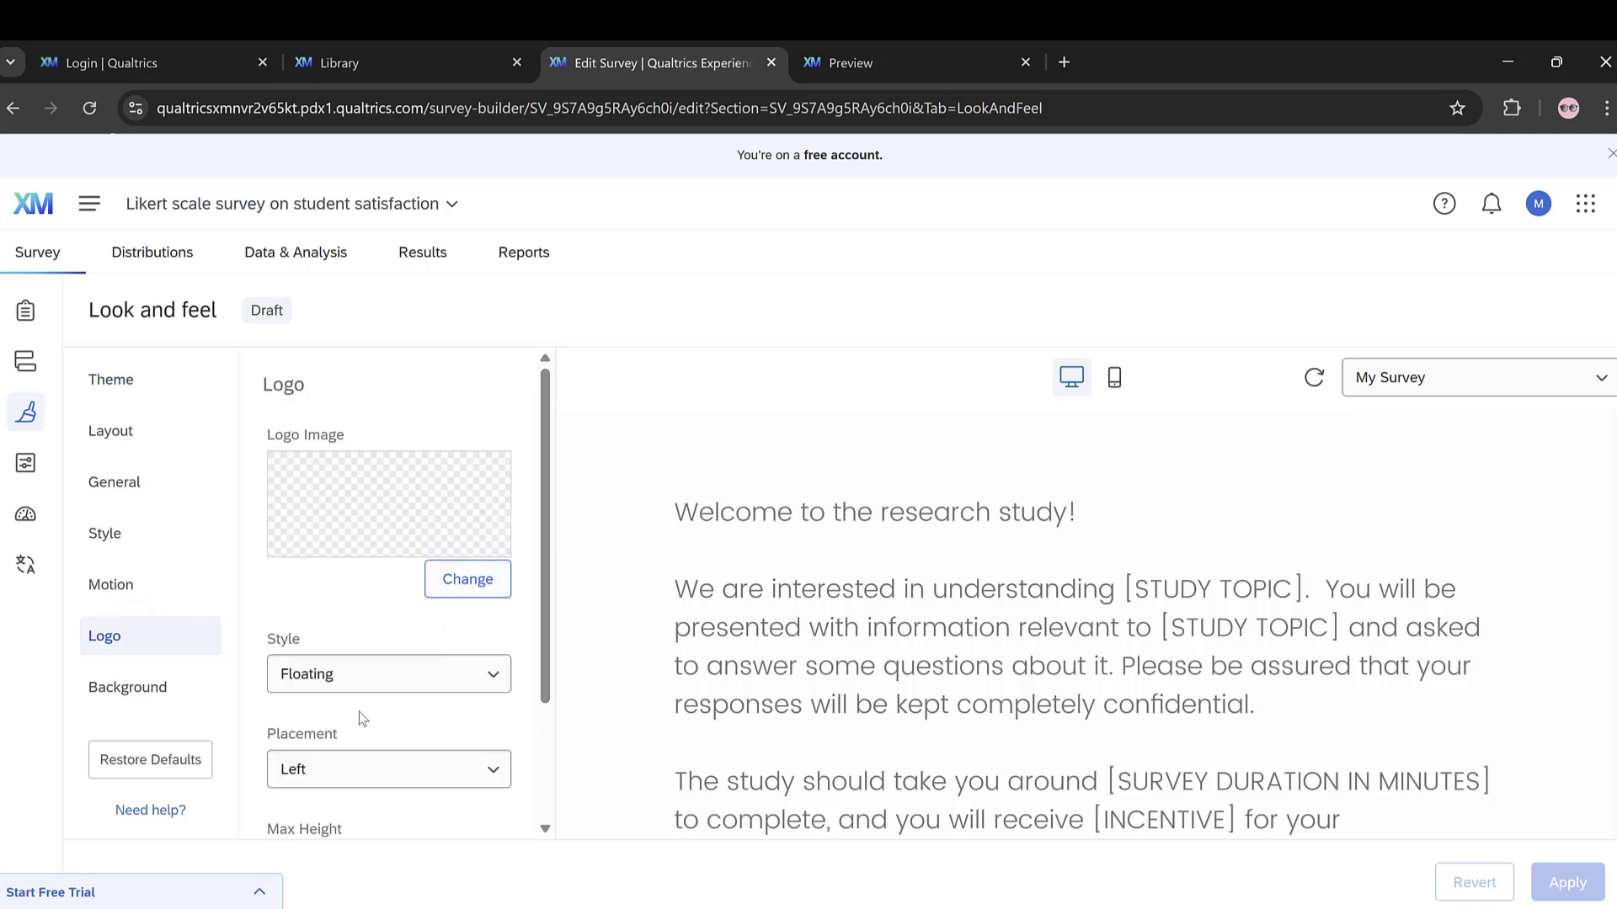
scroll(362, 724, "down", 3)
left_click(148, 671)
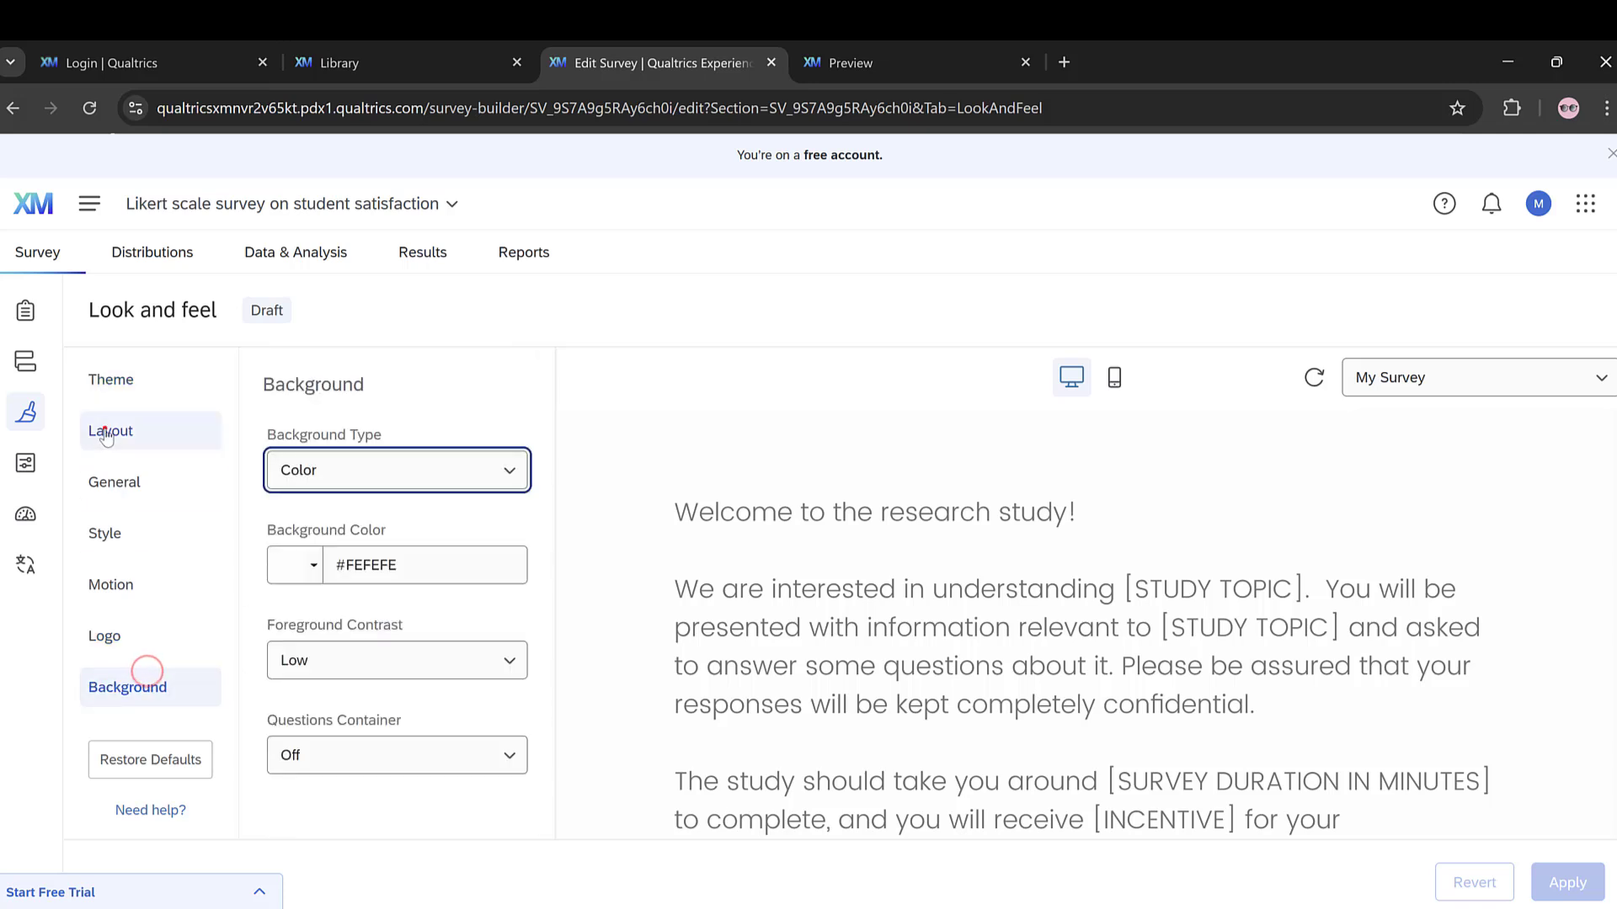
left_click(105, 430)
left_click(115, 482)
left_click(114, 532)
left_click(113, 586)
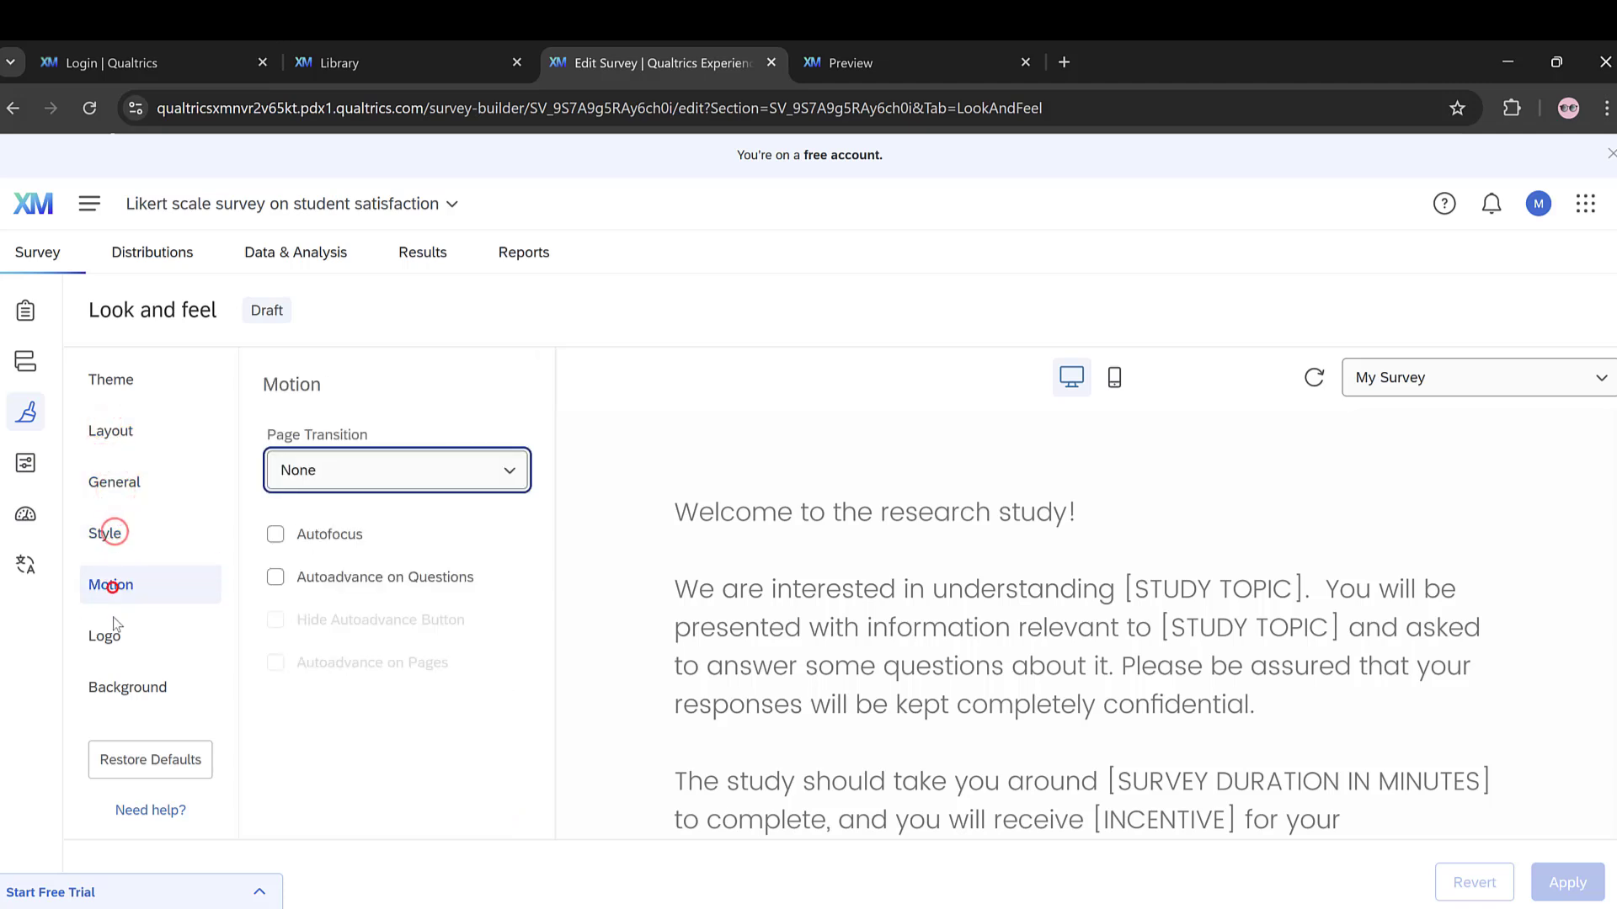
left_click(104, 637)
Step: Turn on the back button in the survey's response options and review the Security and Post-Survey options
left_click(25, 464)
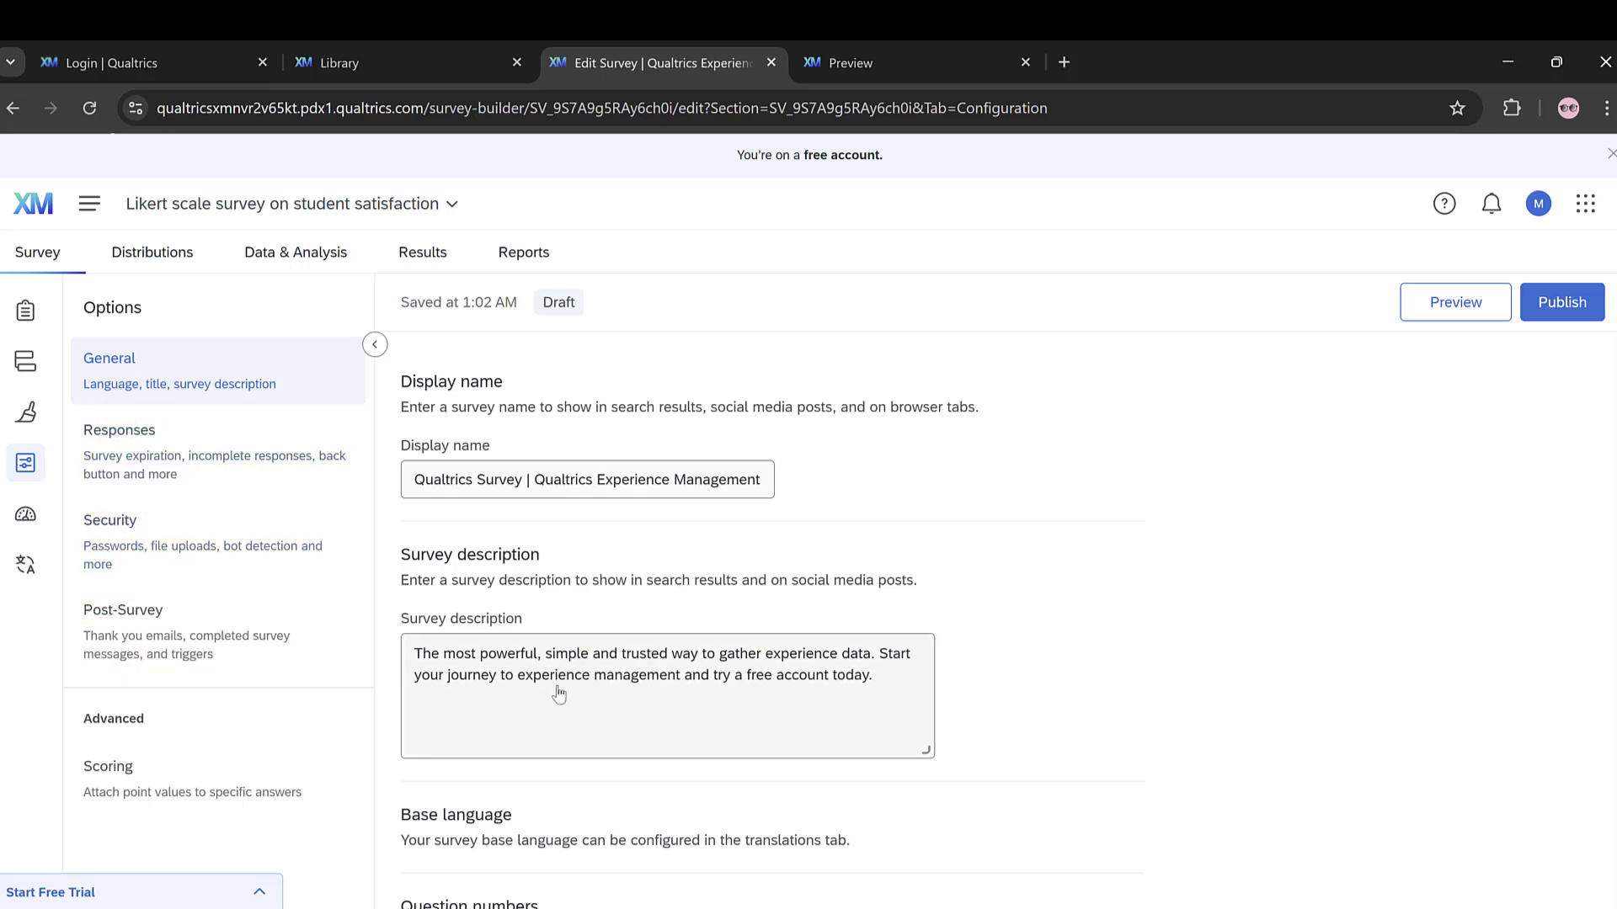
scroll(500, 603, "down", 5)
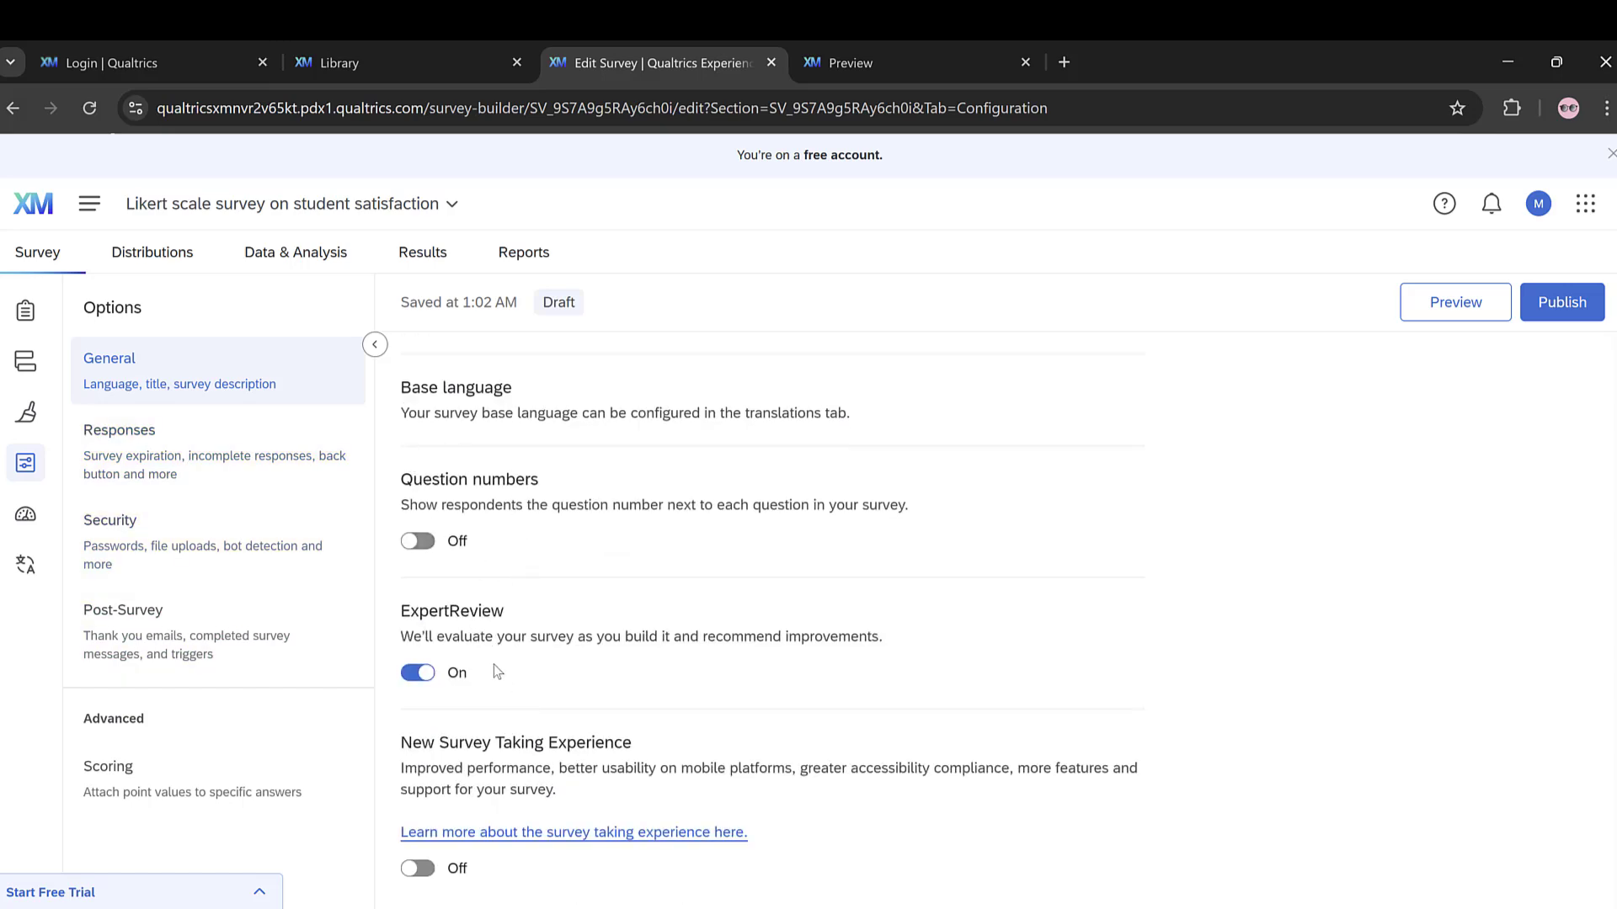
left_click(175, 465)
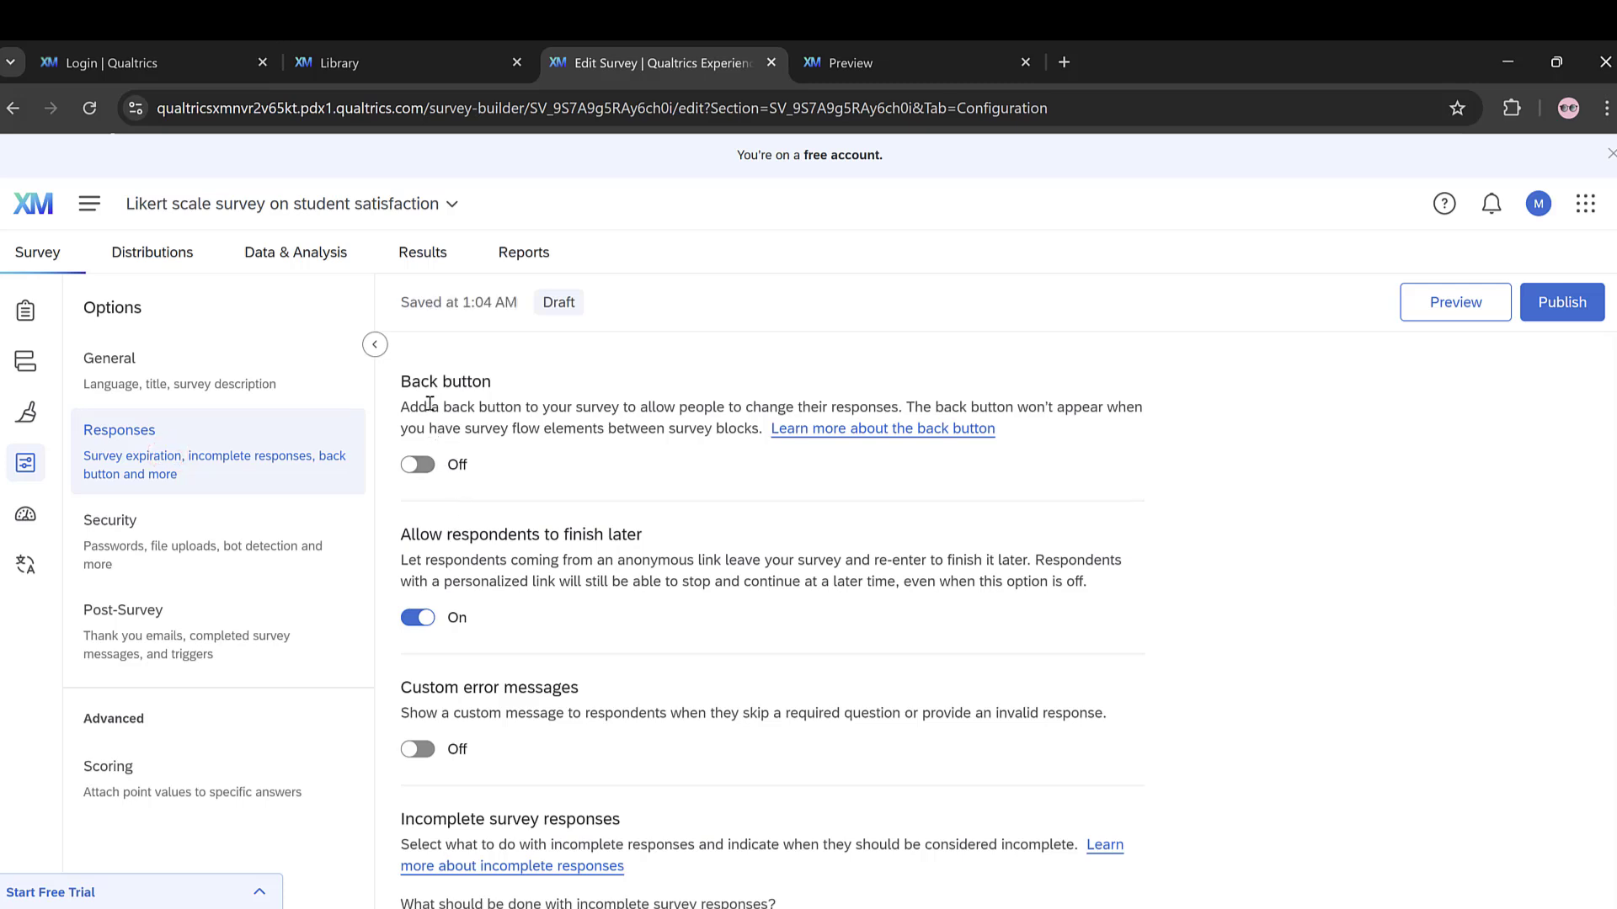
left_click(427, 469)
left_click(172, 554)
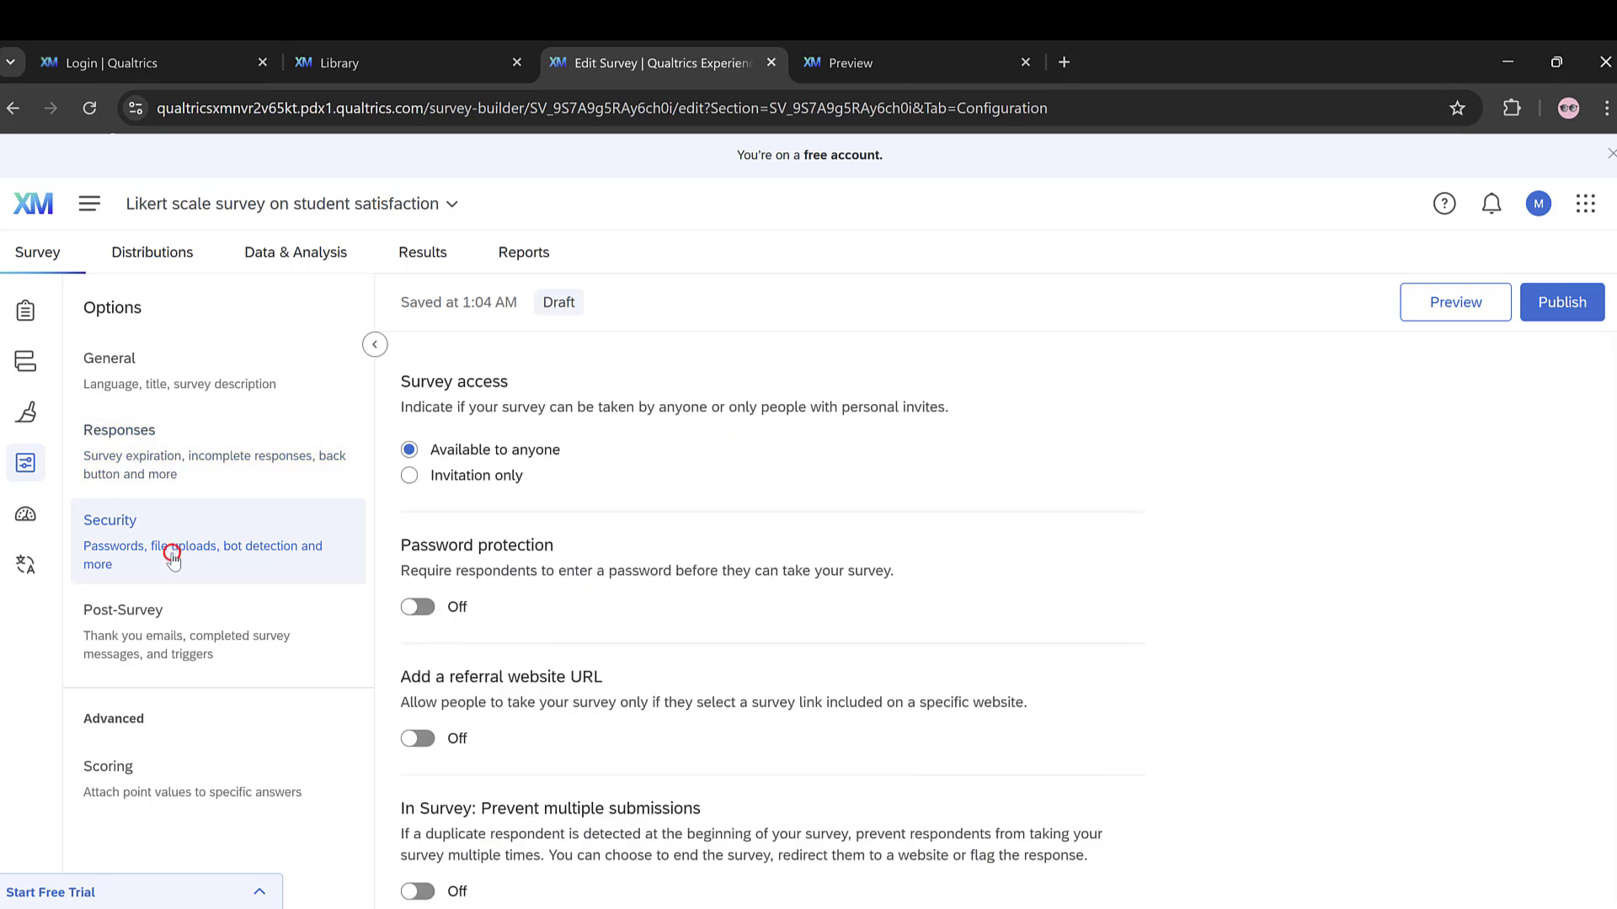
left_click(159, 649)
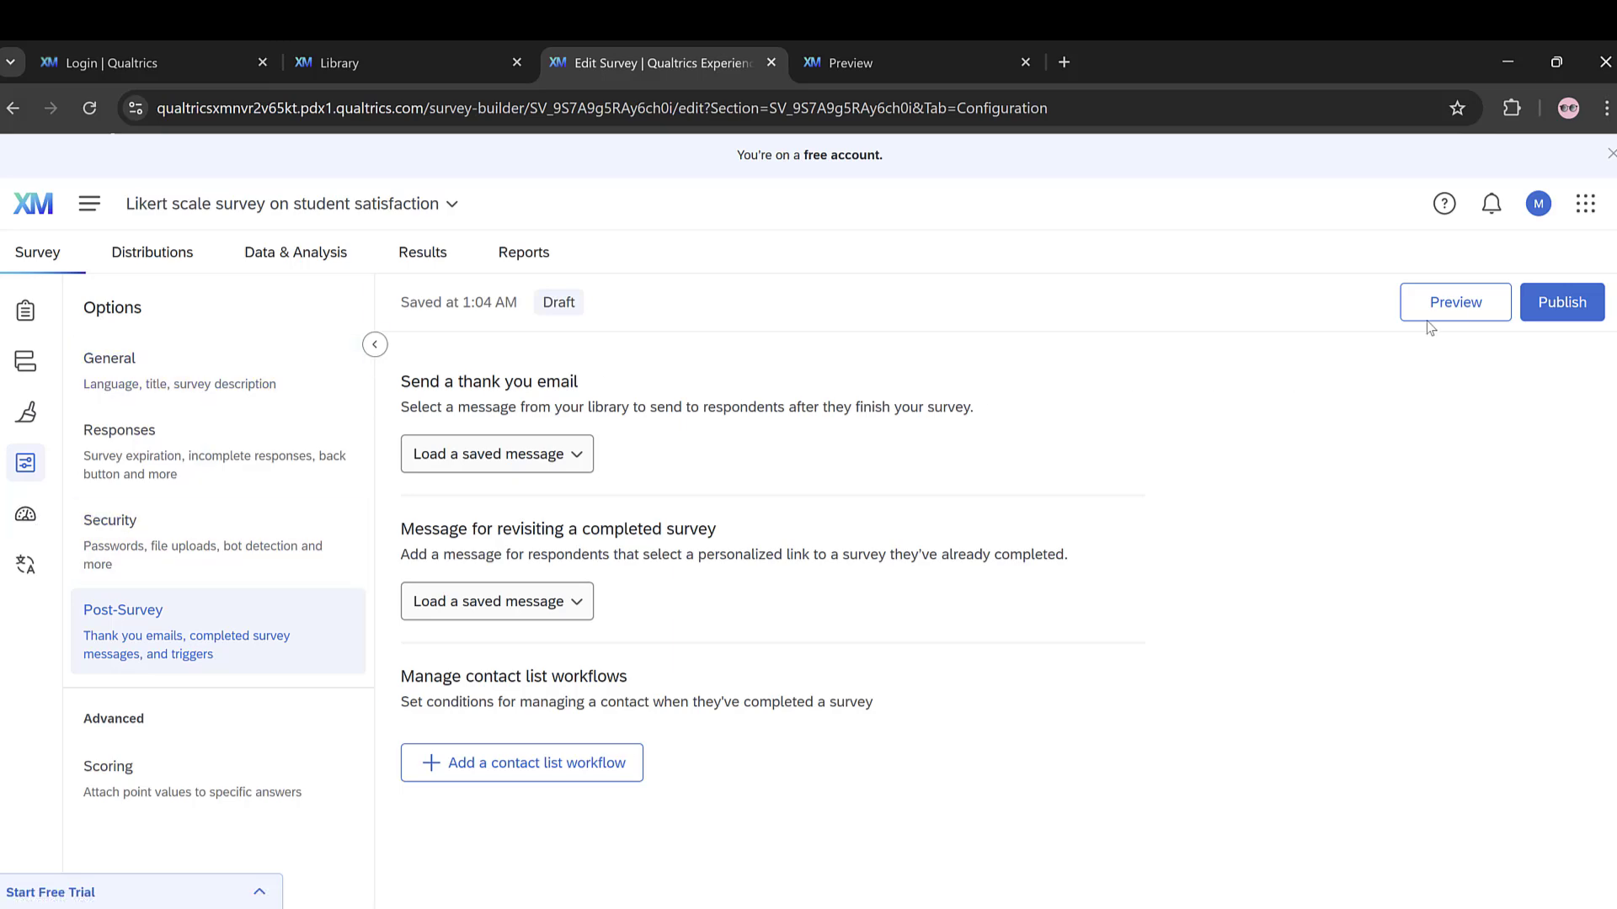
Step: Preview the survey again, choose "I consent, begin the study" and answer "Strongly agree" for all four matrix statements
left_click(1459, 301)
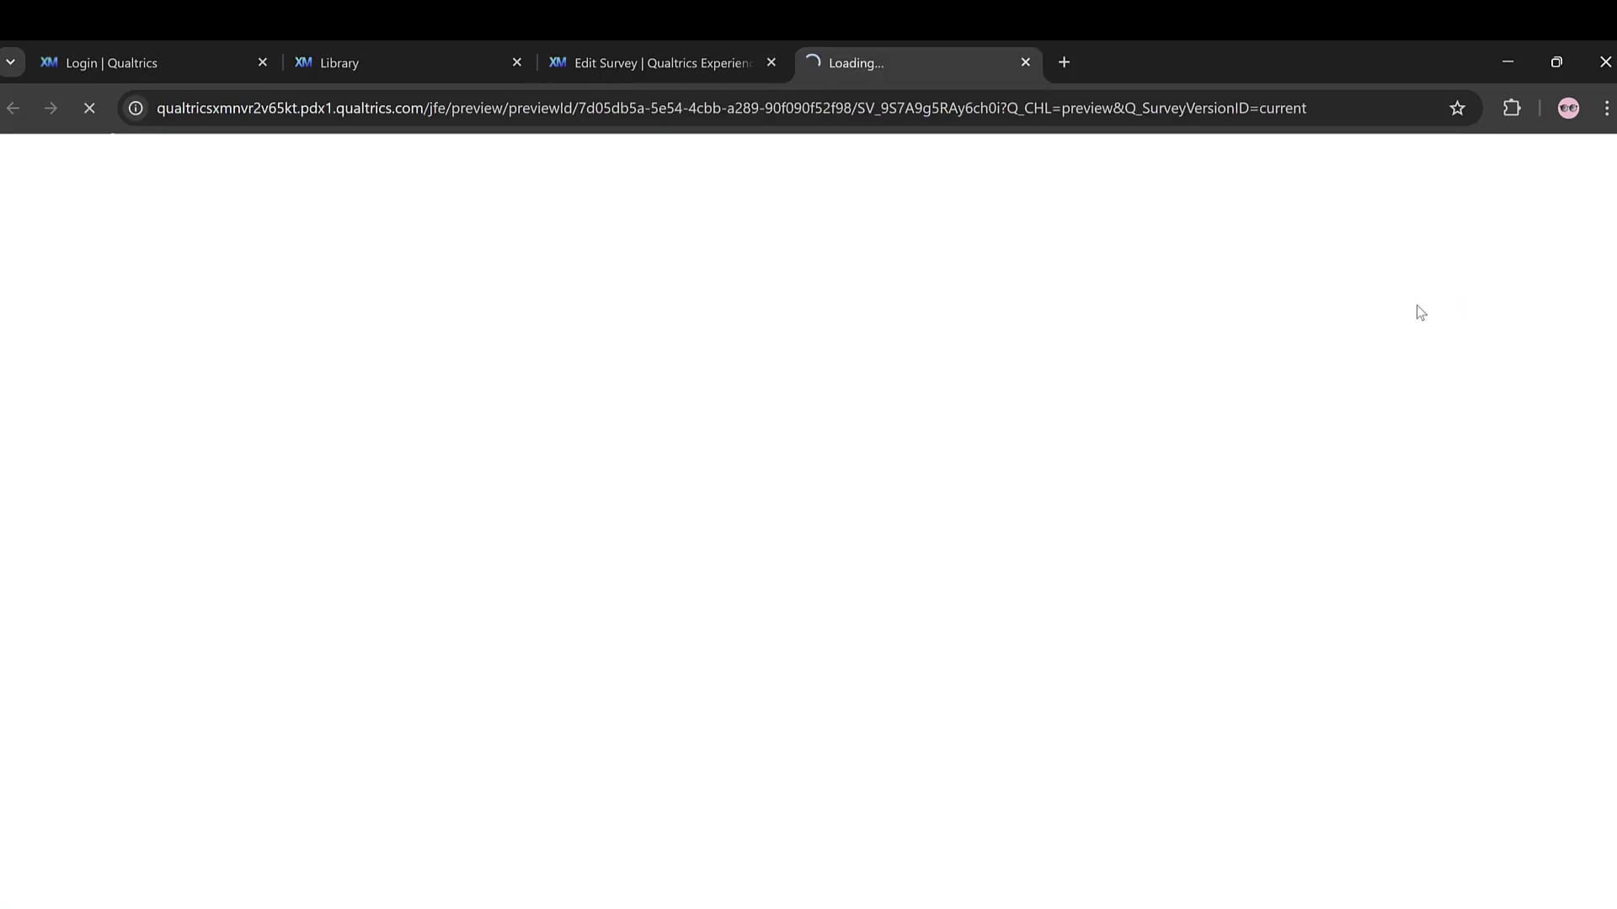
scroll(621, 527, "down", 7)
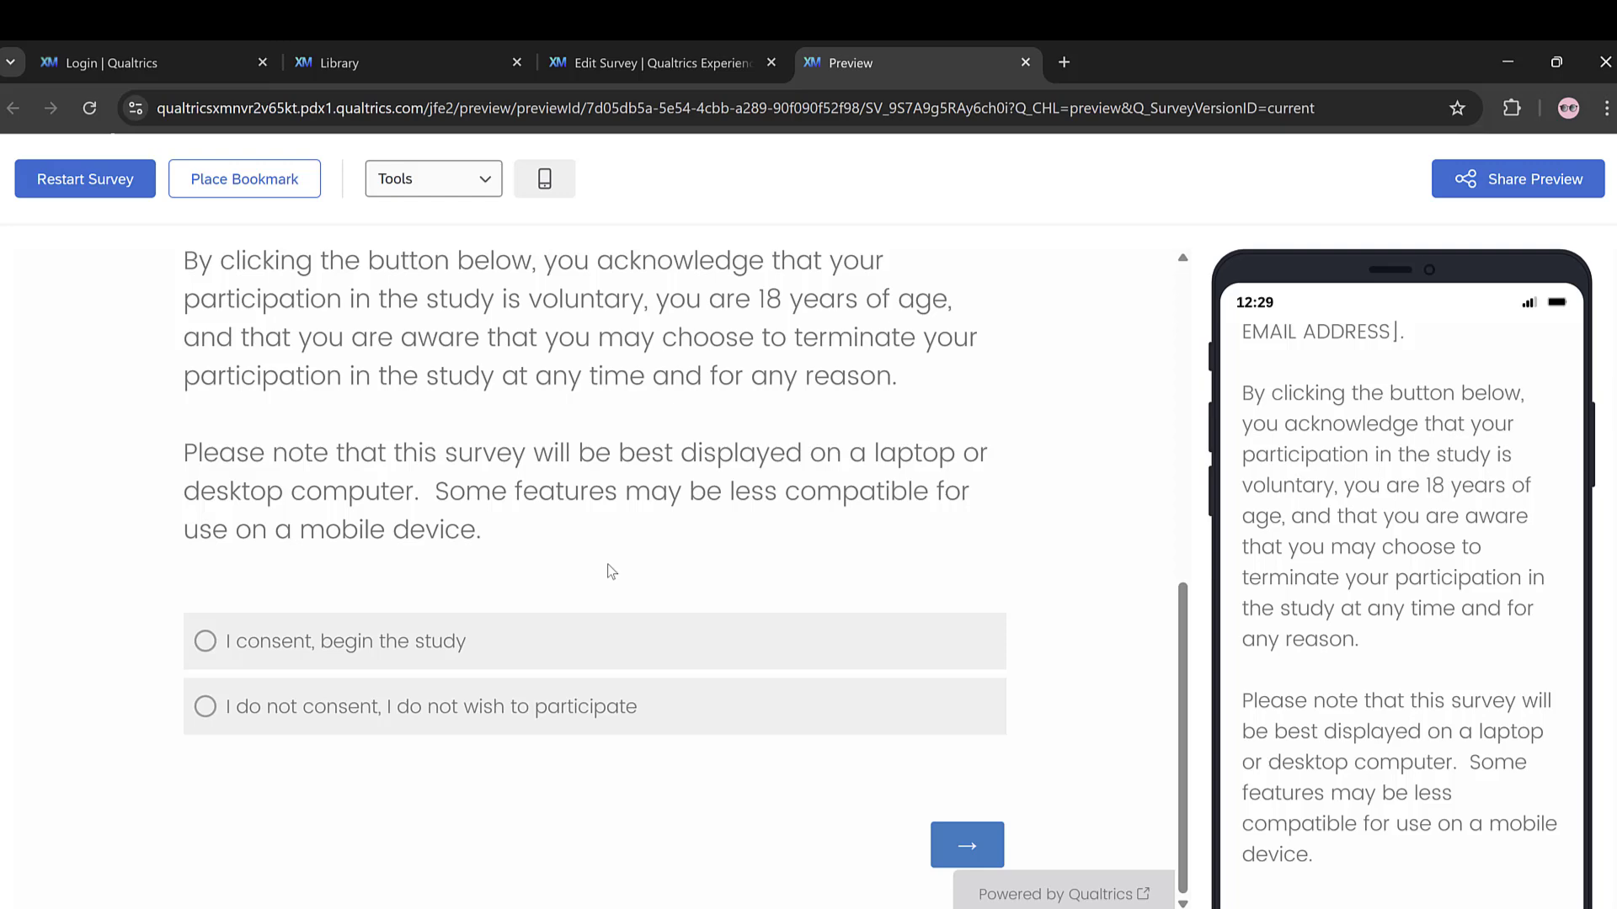
left_click(281, 630)
left_click(965, 826)
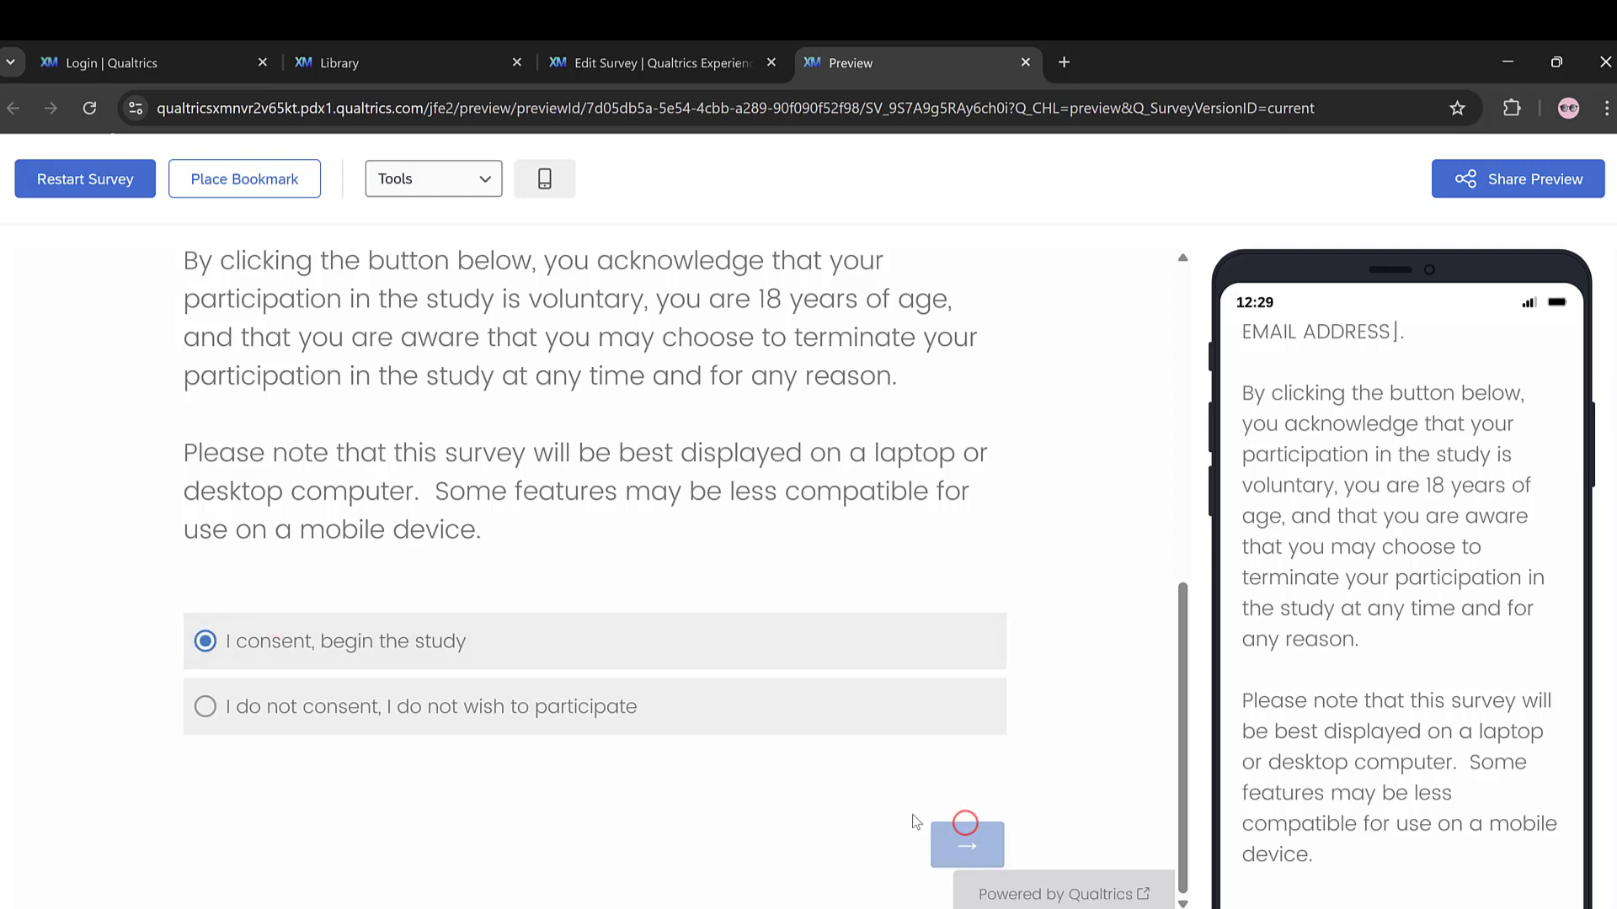
left_click(234, 447)
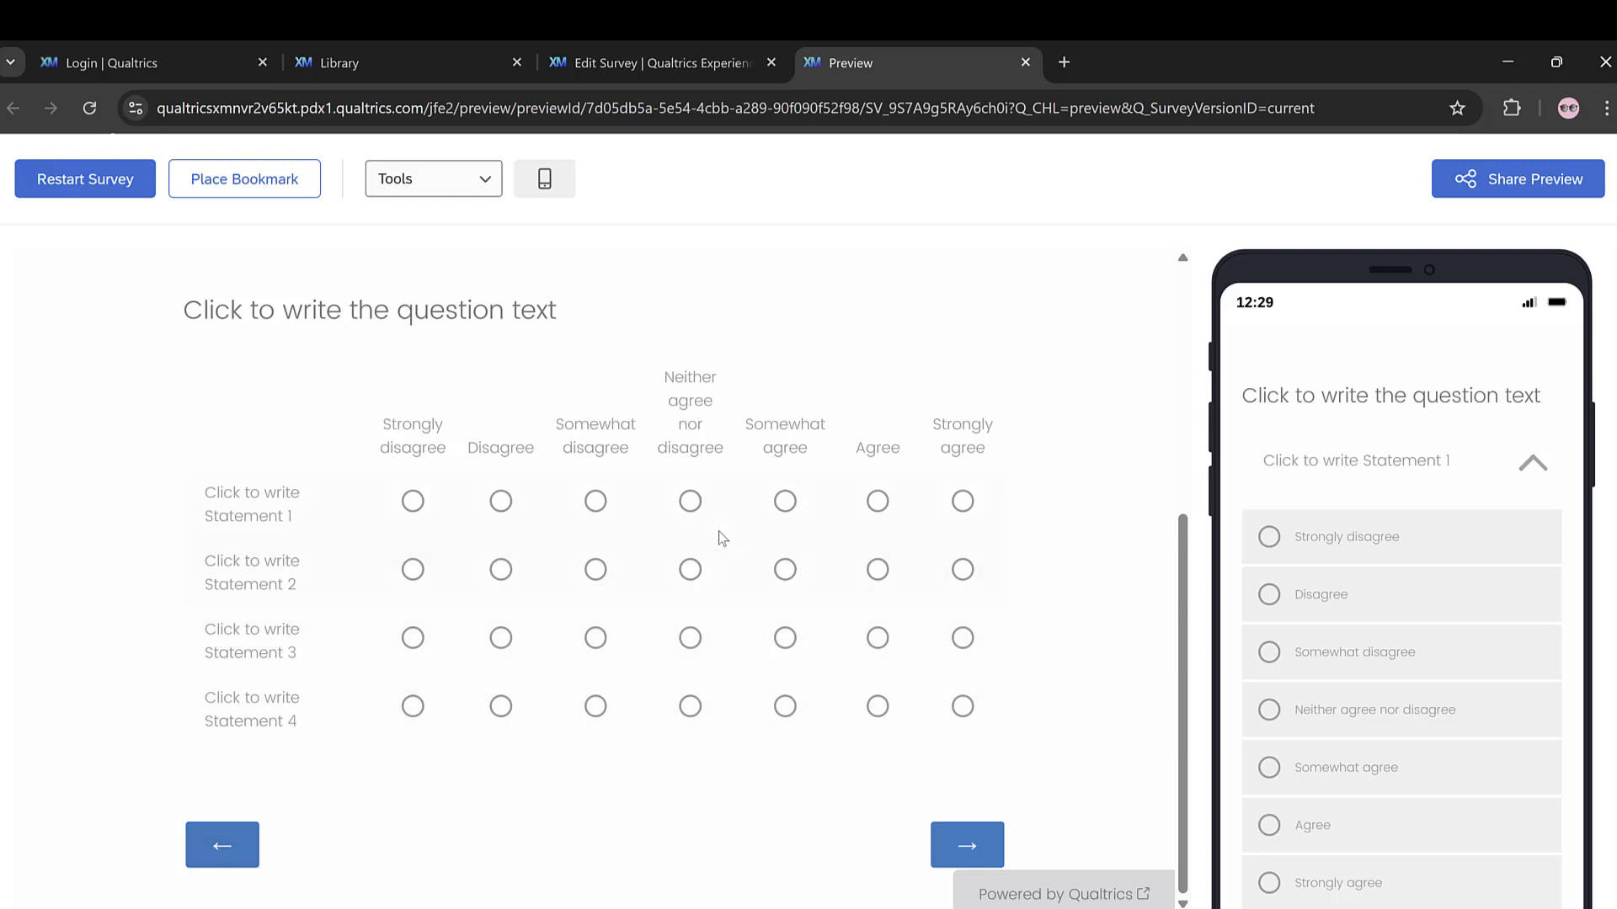
left_click(964, 500)
left_click(960, 570)
left_click(963, 637)
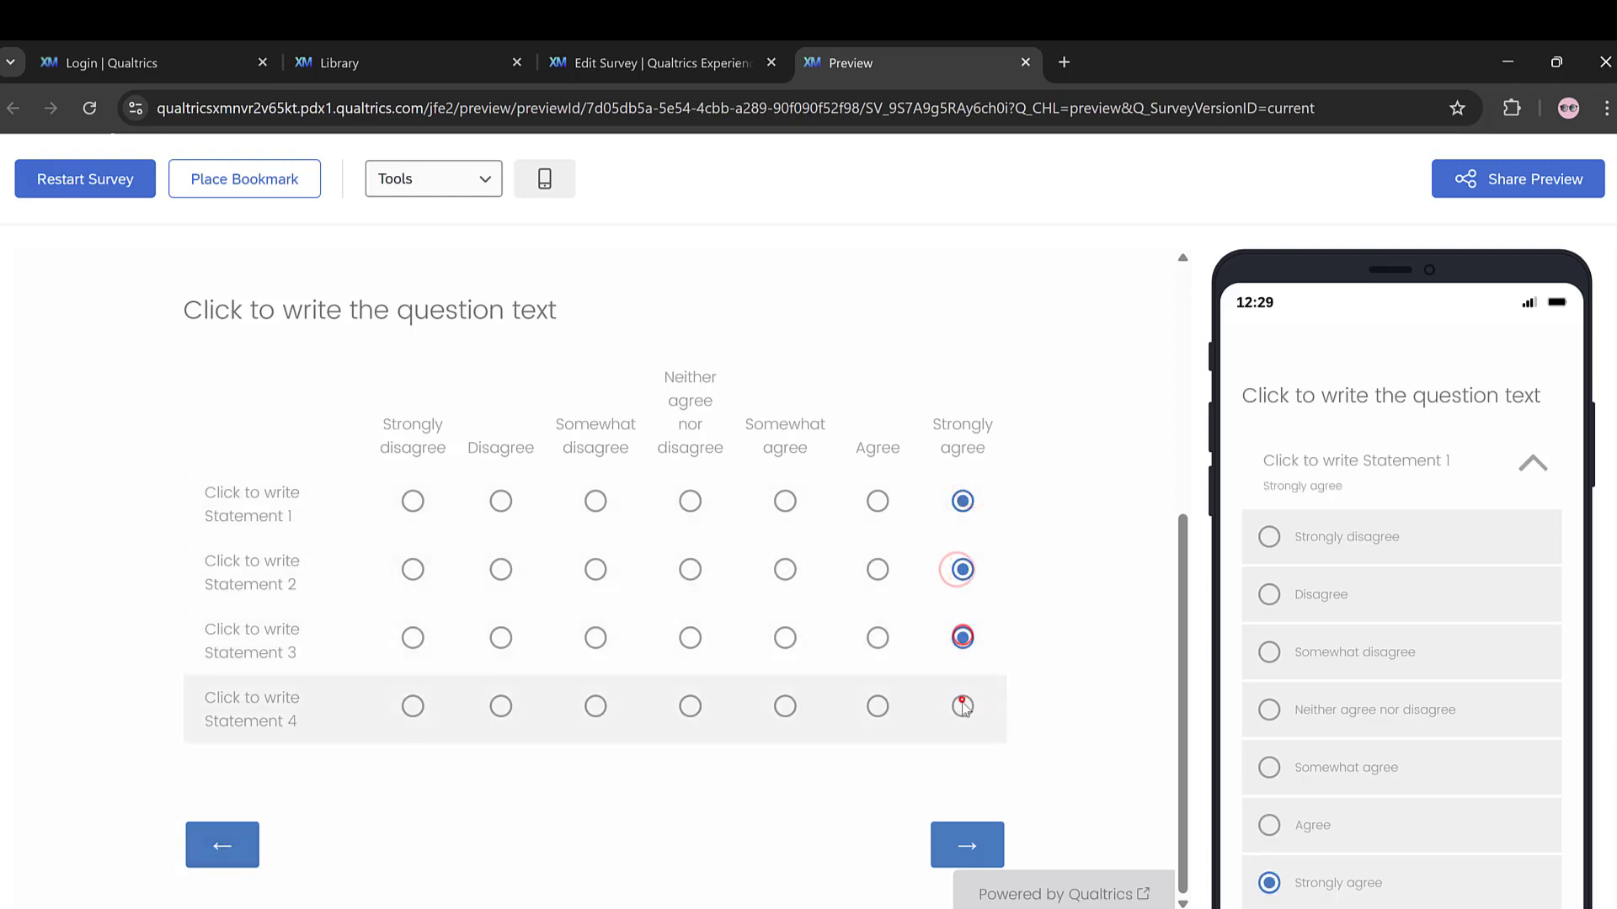
left_click(962, 706)
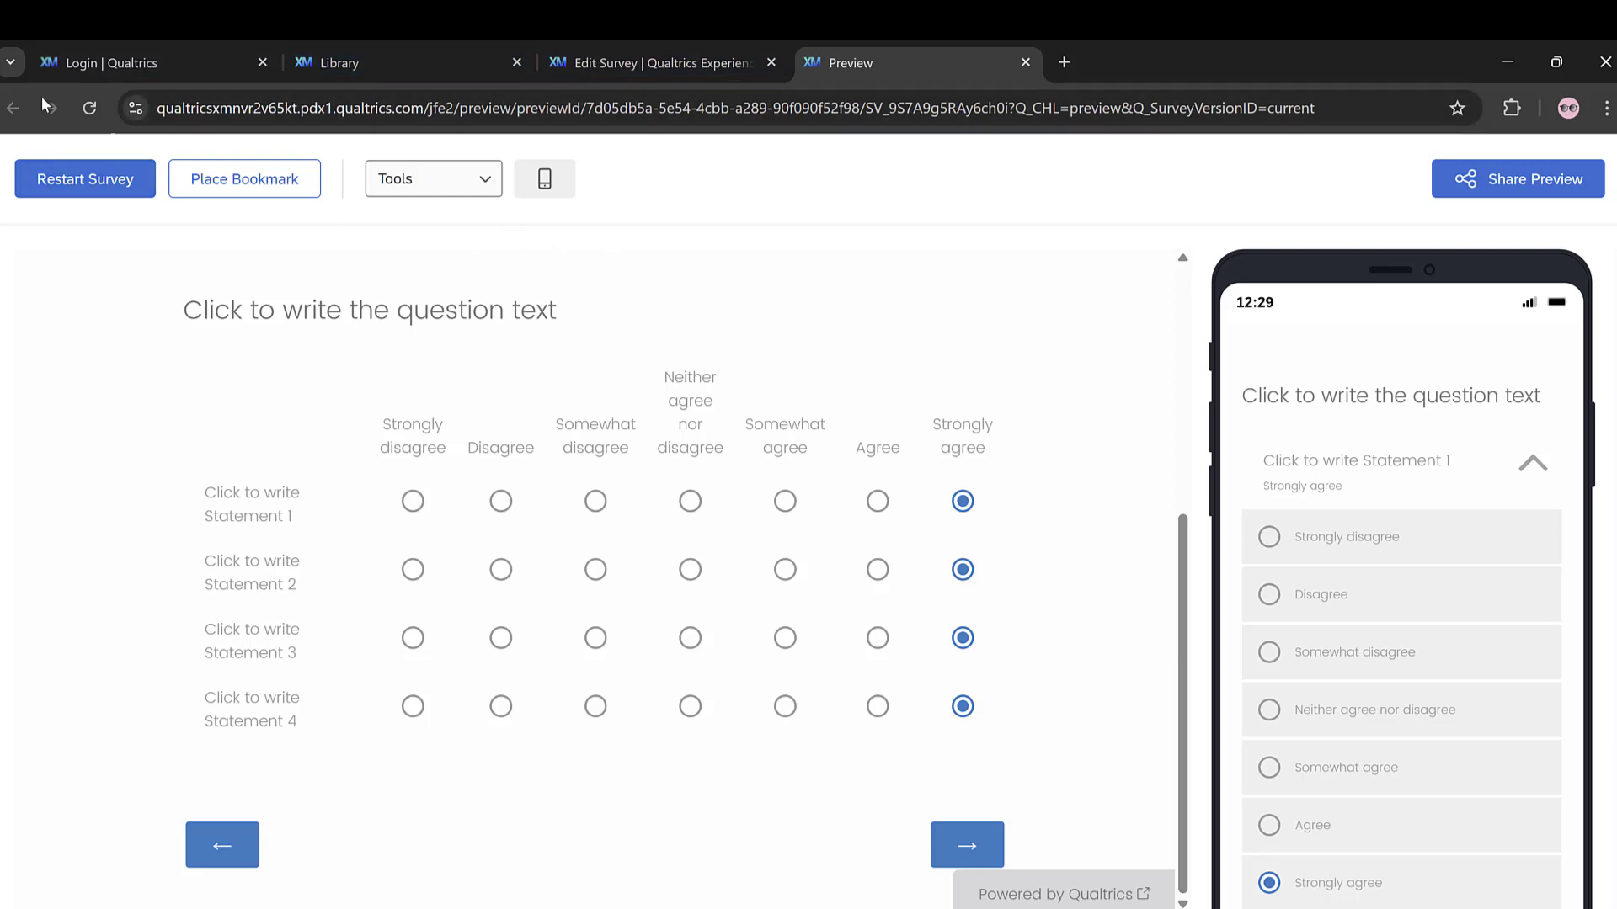
Step: Return to the survey project, examine the social media distribution choices and open the anonymous survey link
left_click(657, 47)
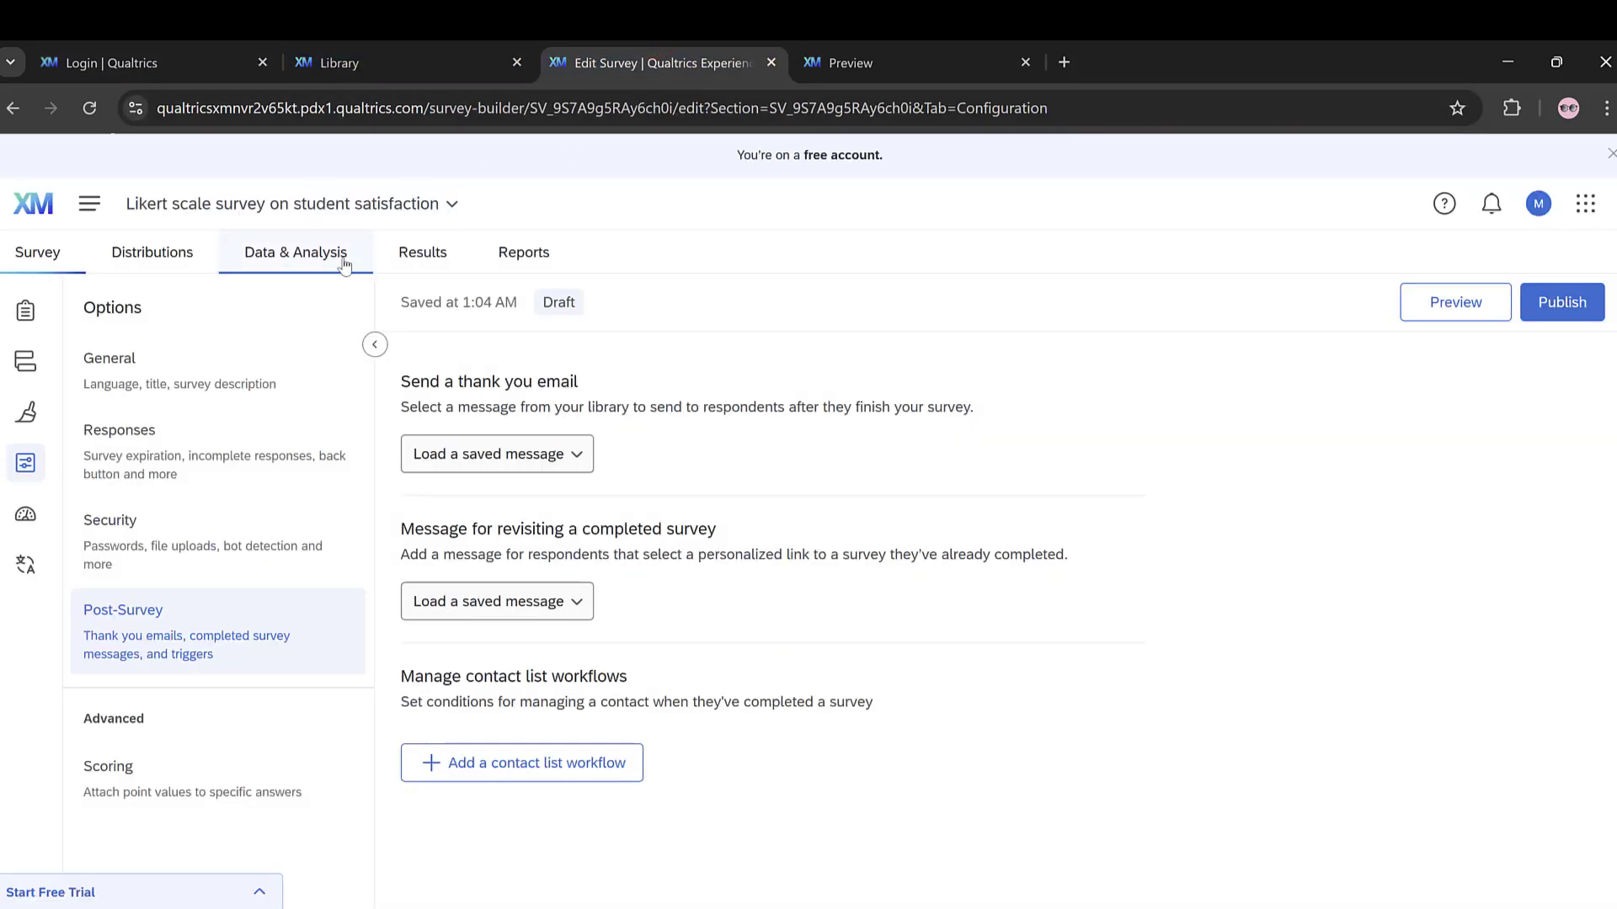
left_click(156, 254)
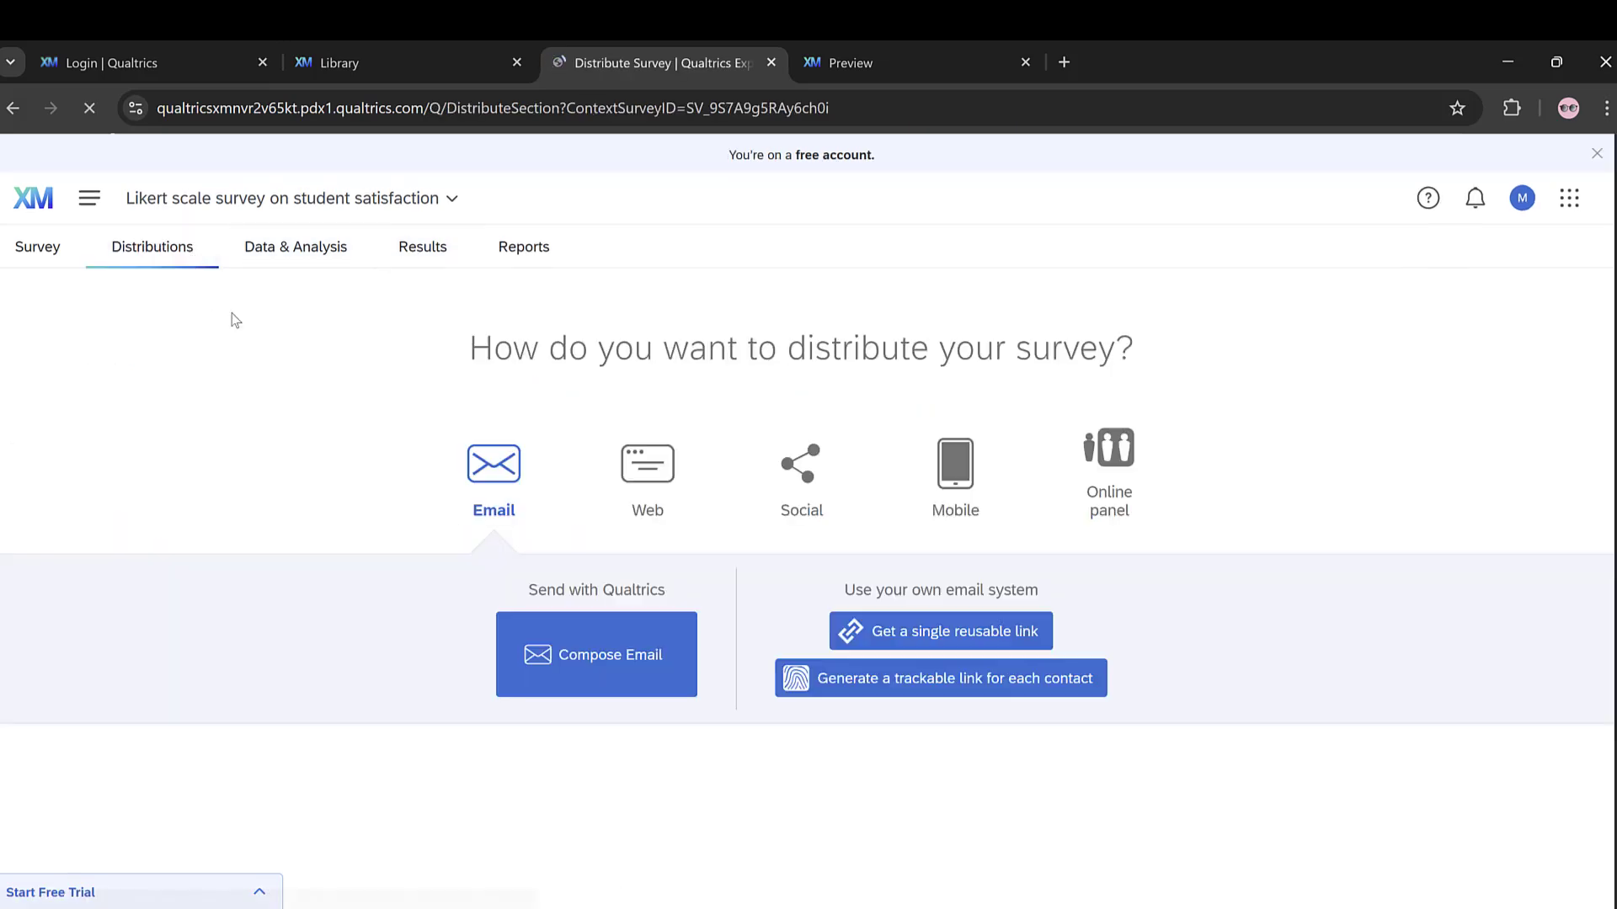
left_click(794, 486)
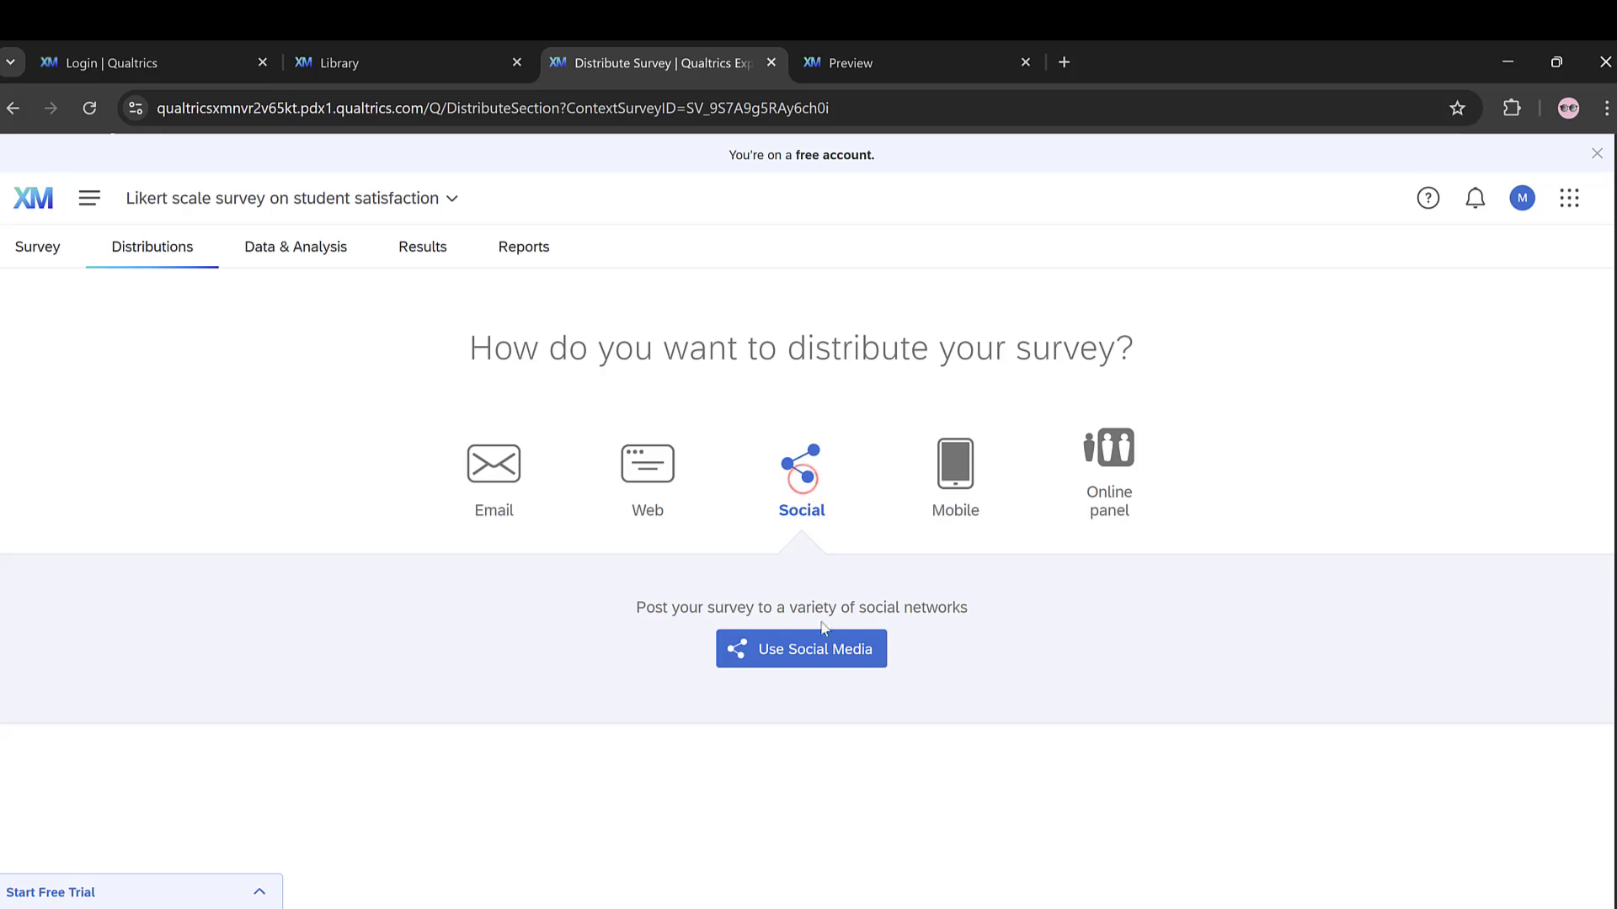
left_click(806, 647)
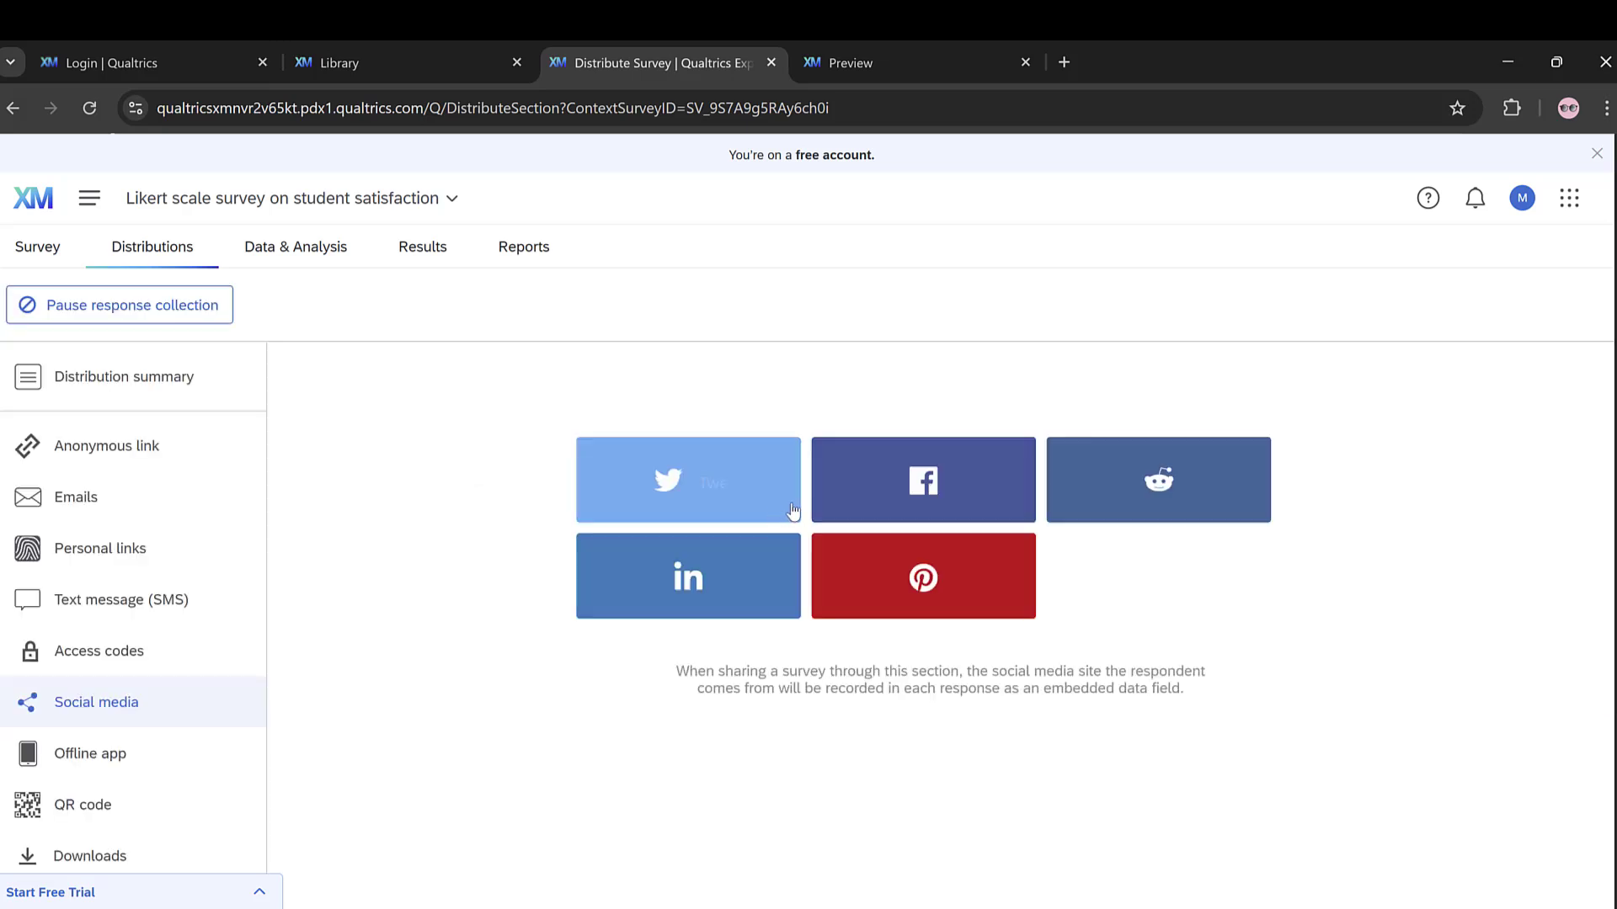
left_click(71, 459)
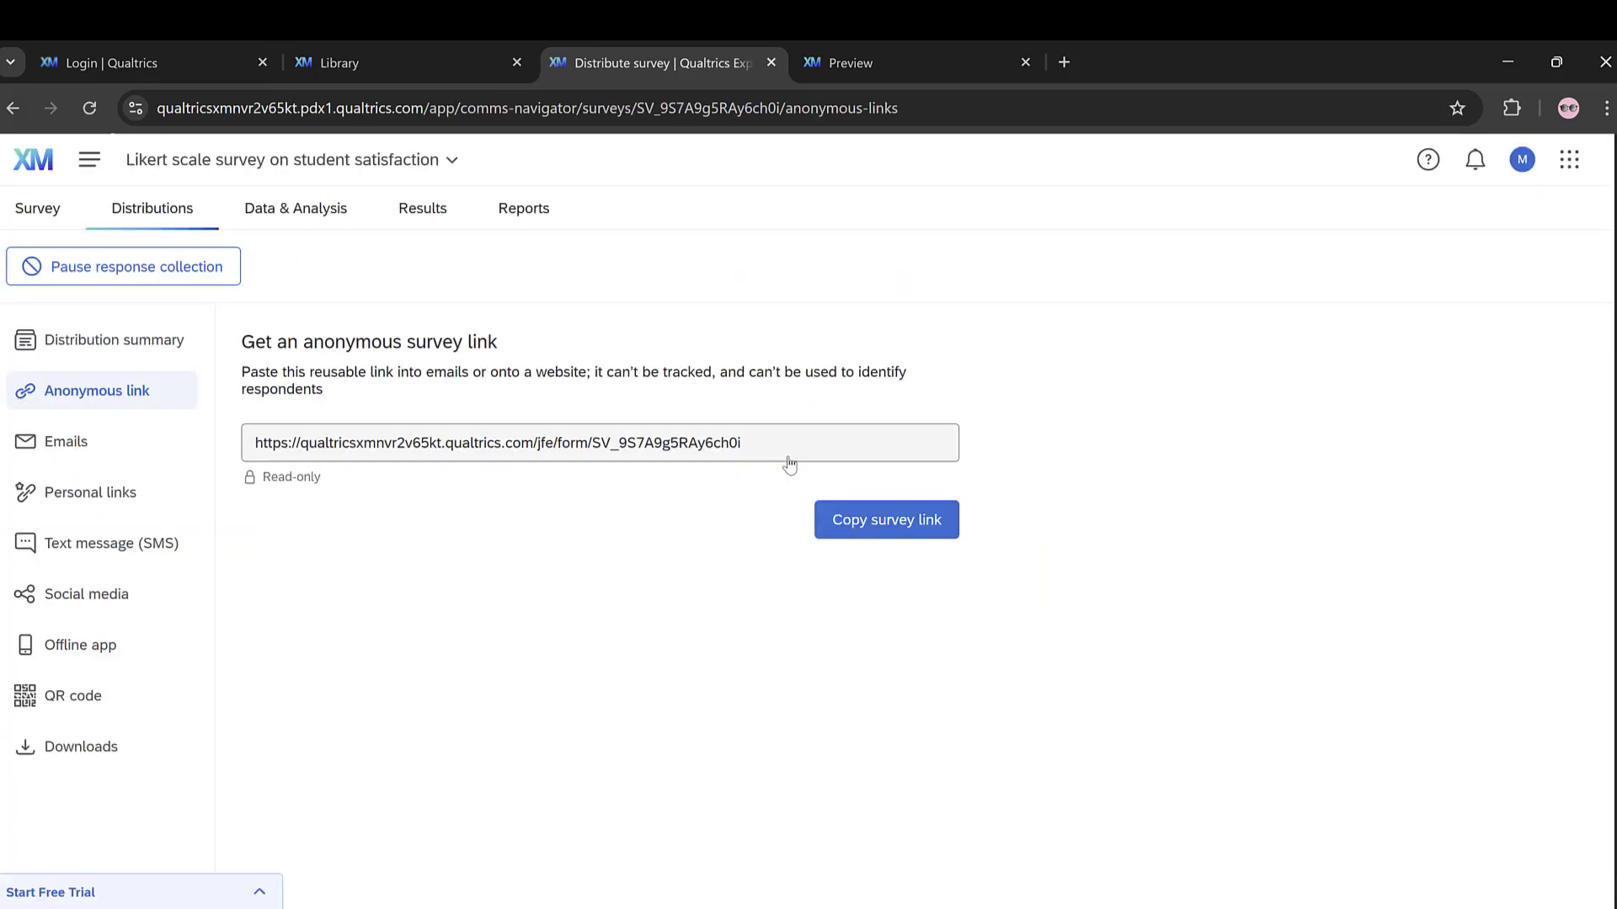
Step: Copy the anonymous survey link for sharing with respondents
left_click_drag(777, 443, 260, 440)
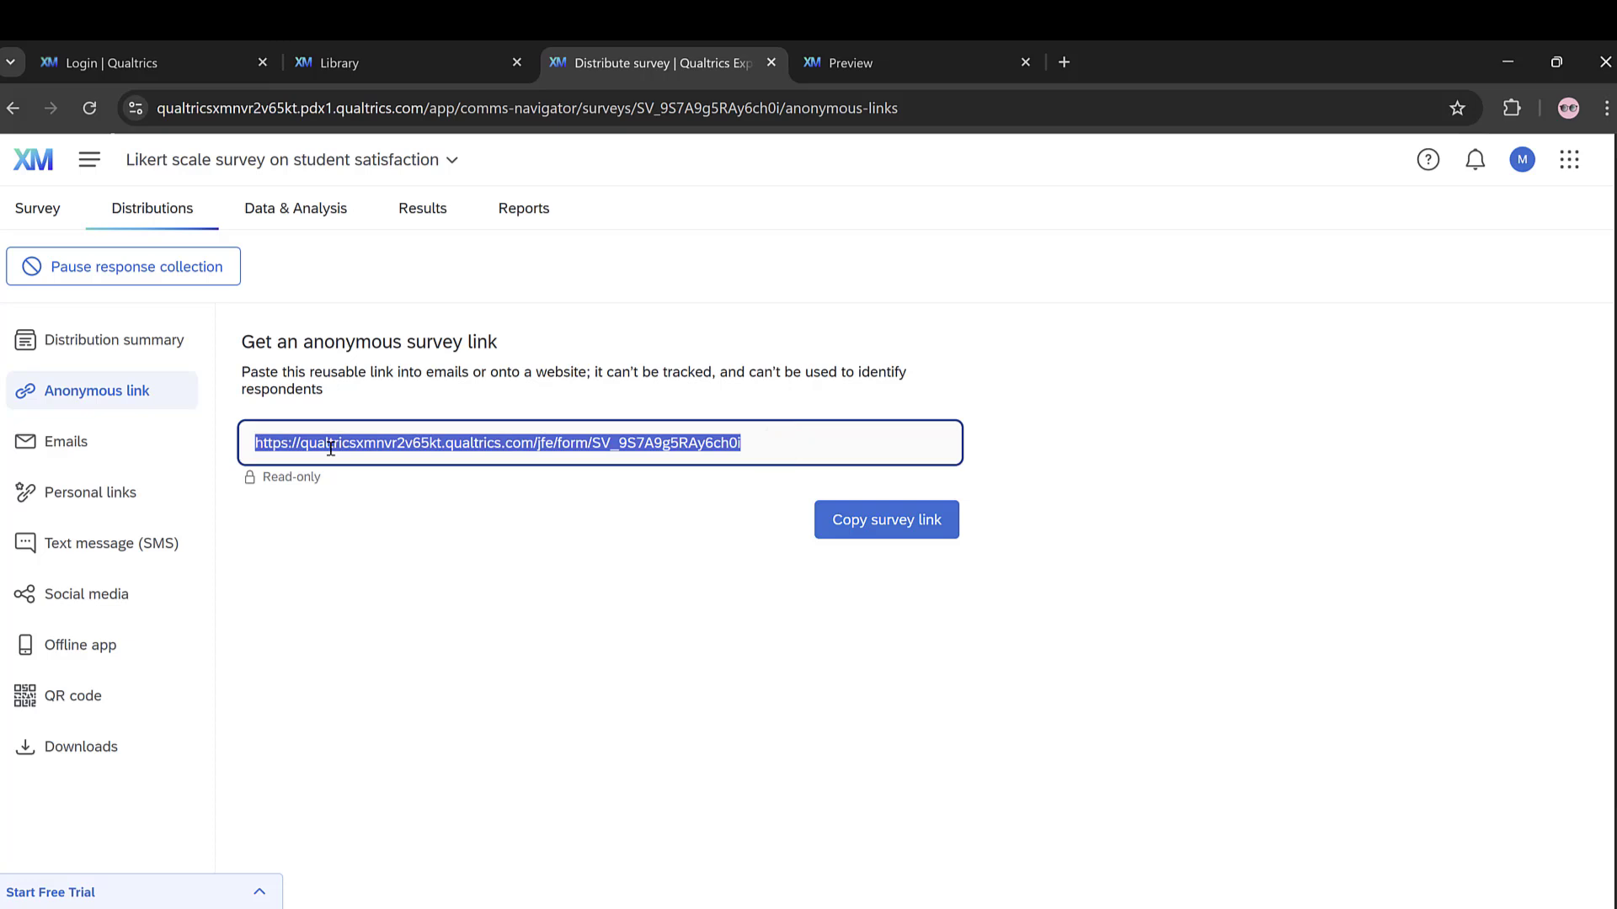
key("ctrl+c")
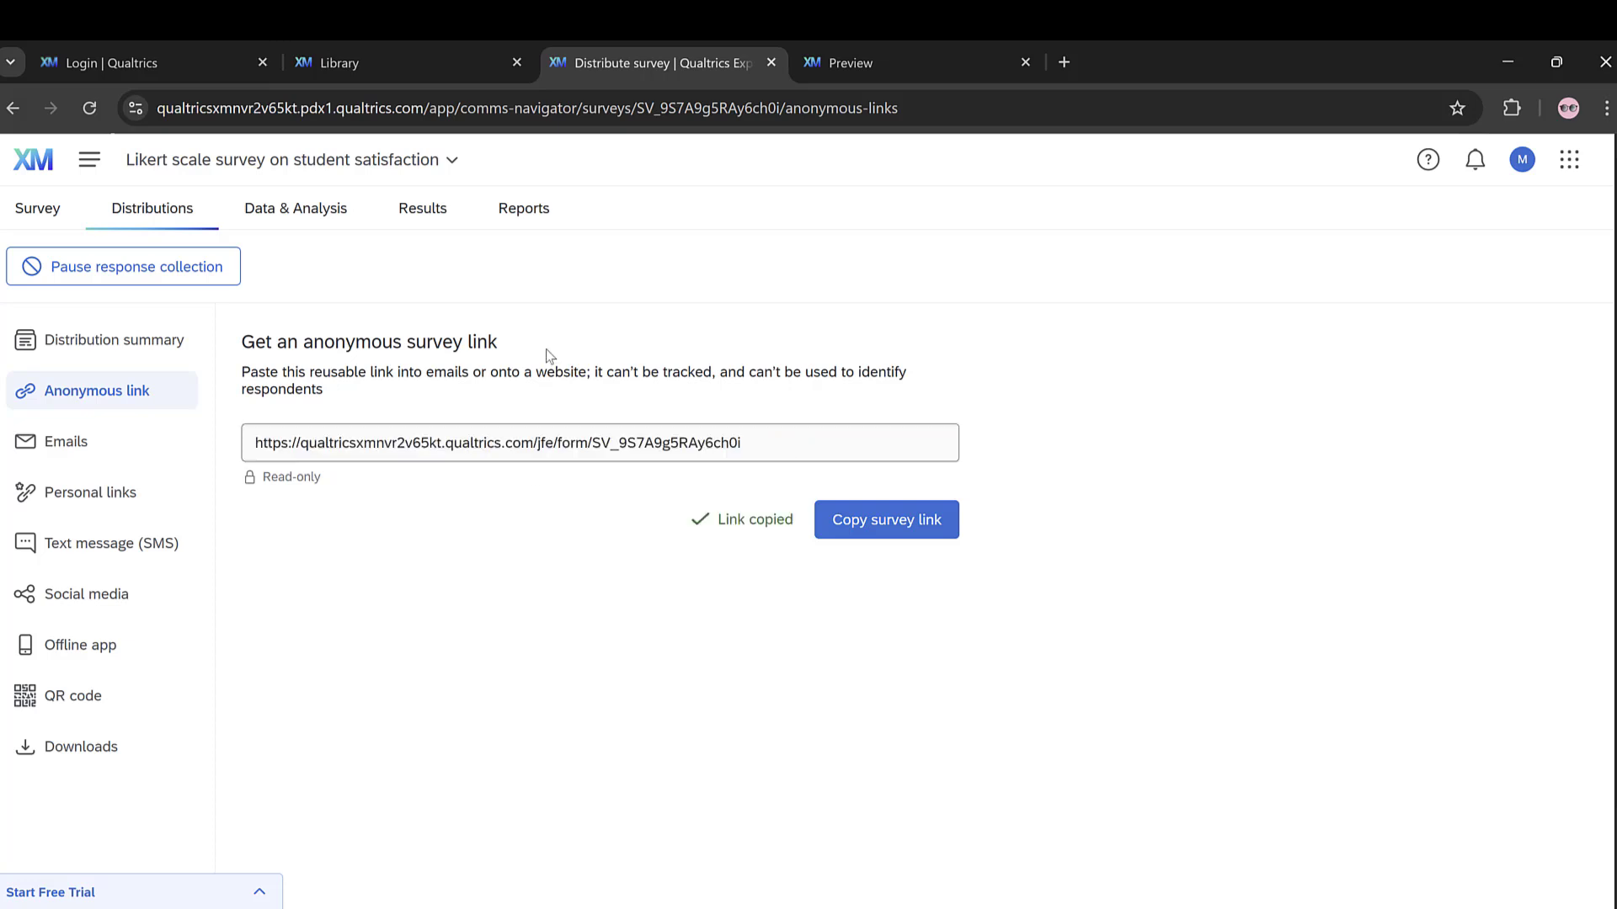
Step: Examine the response data export formats without downloading anything, and view the survey's results dashboard
left_click(295, 213)
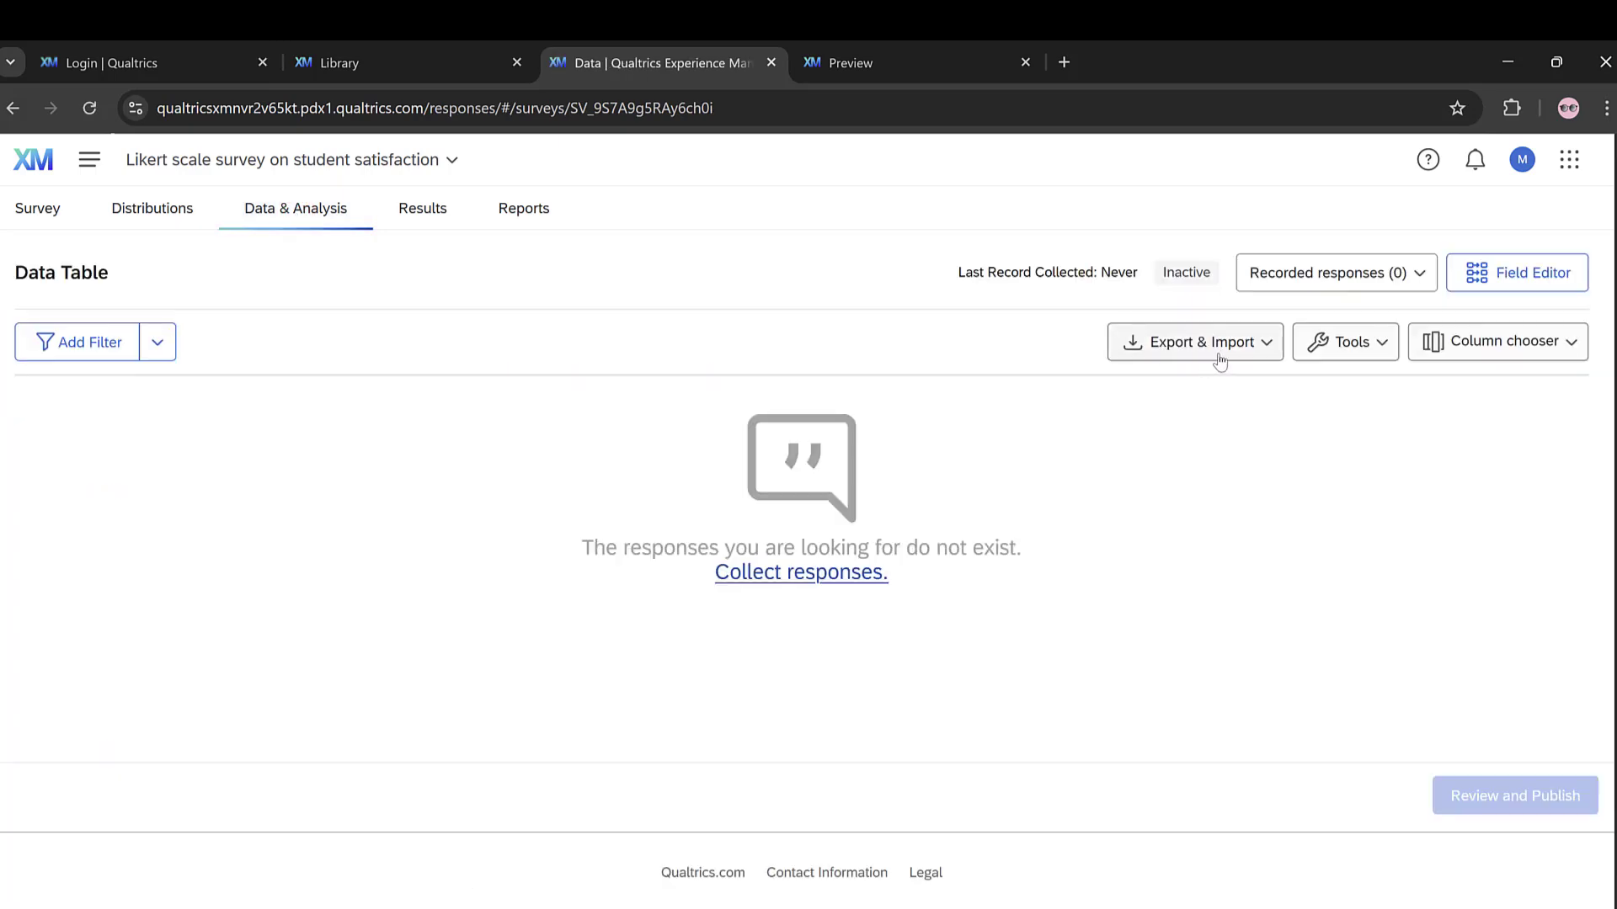
left_click(1246, 356)
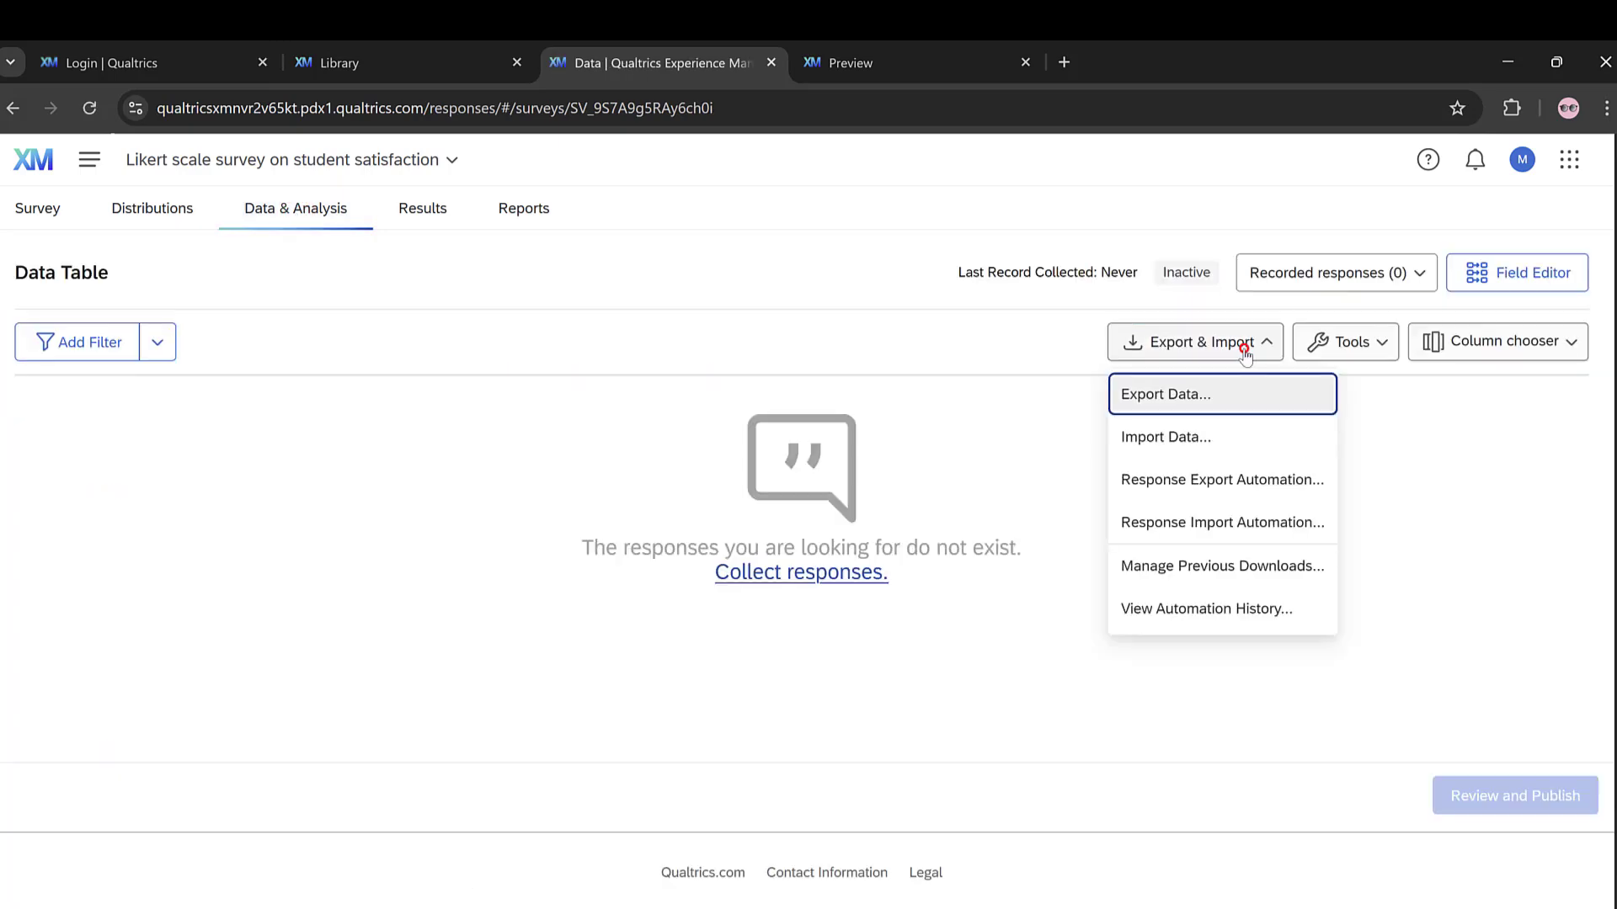
left_click(1148, 393)
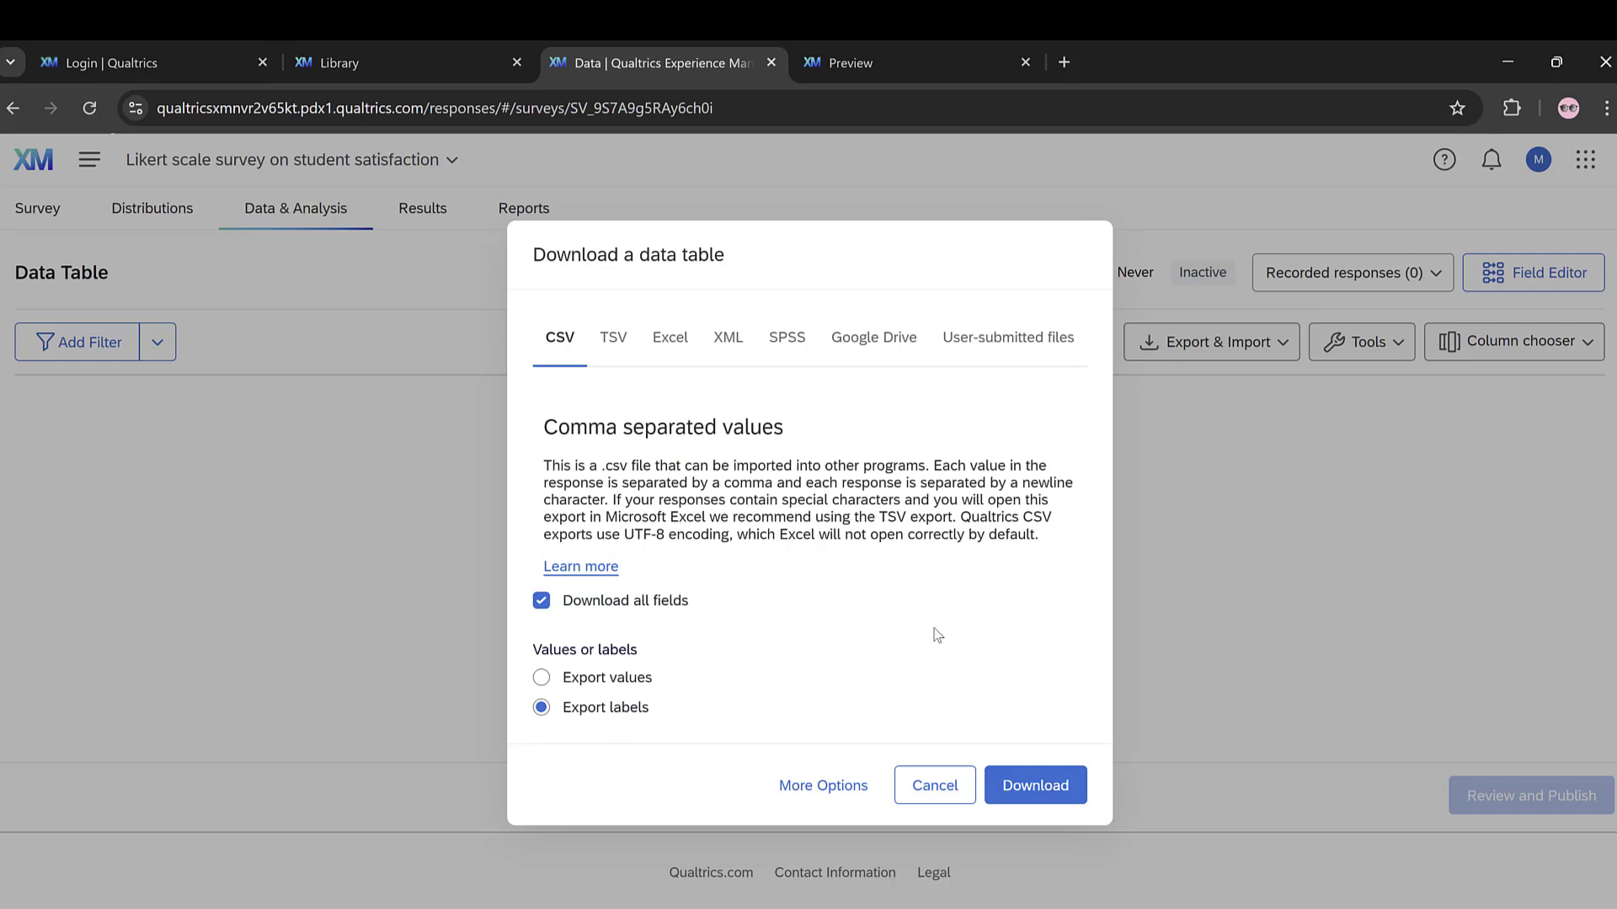
left_click(934, 787)
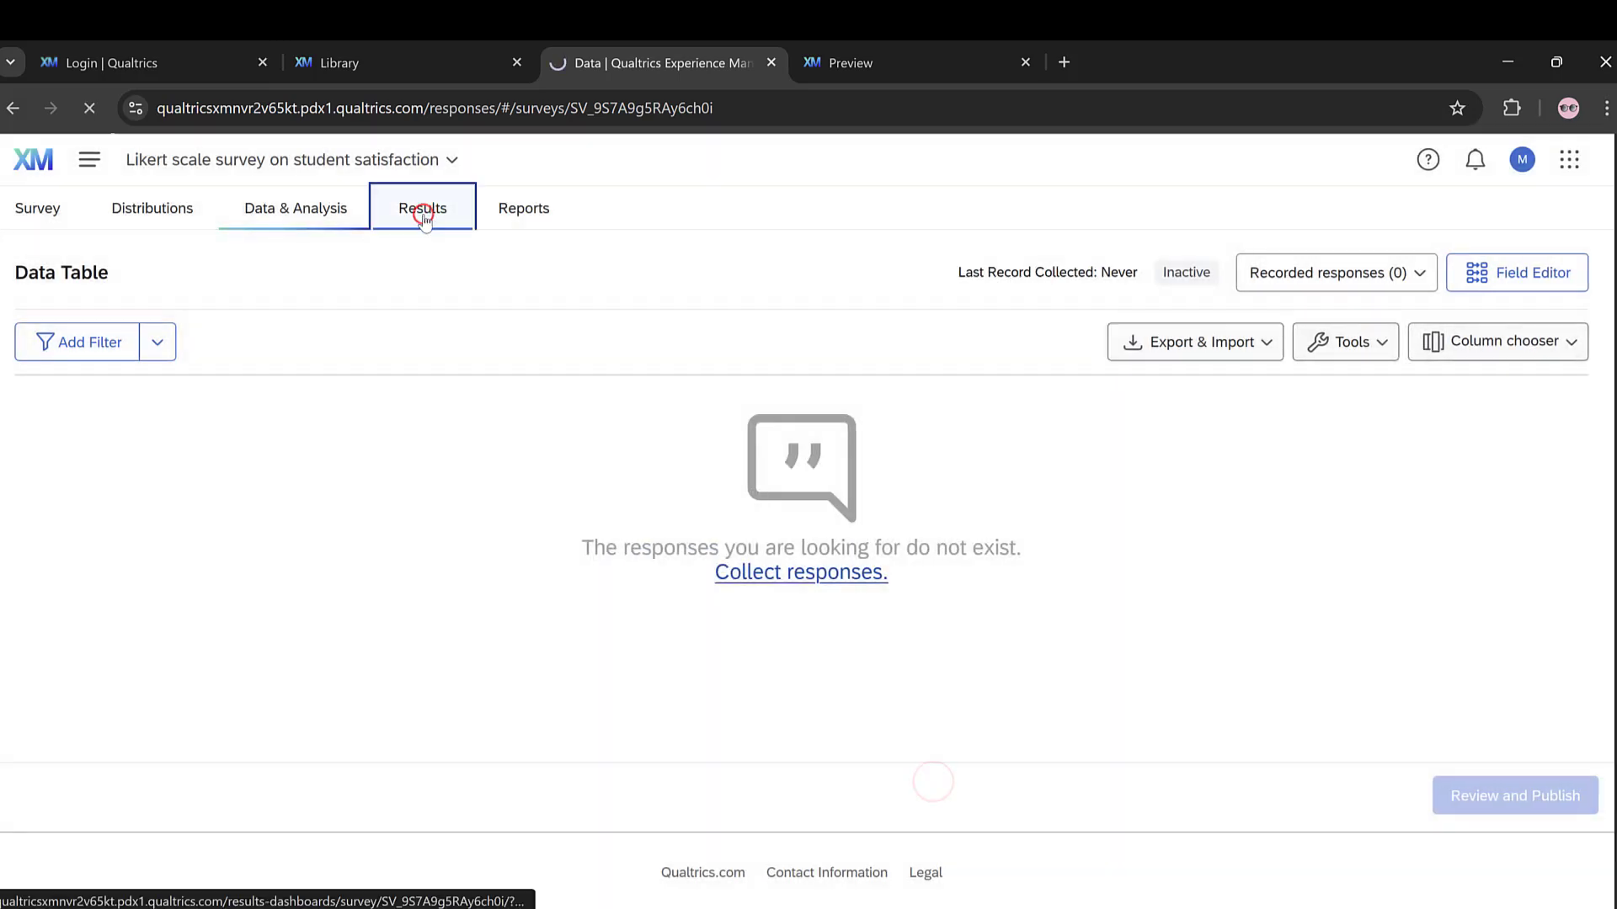
left_click(424, 217)
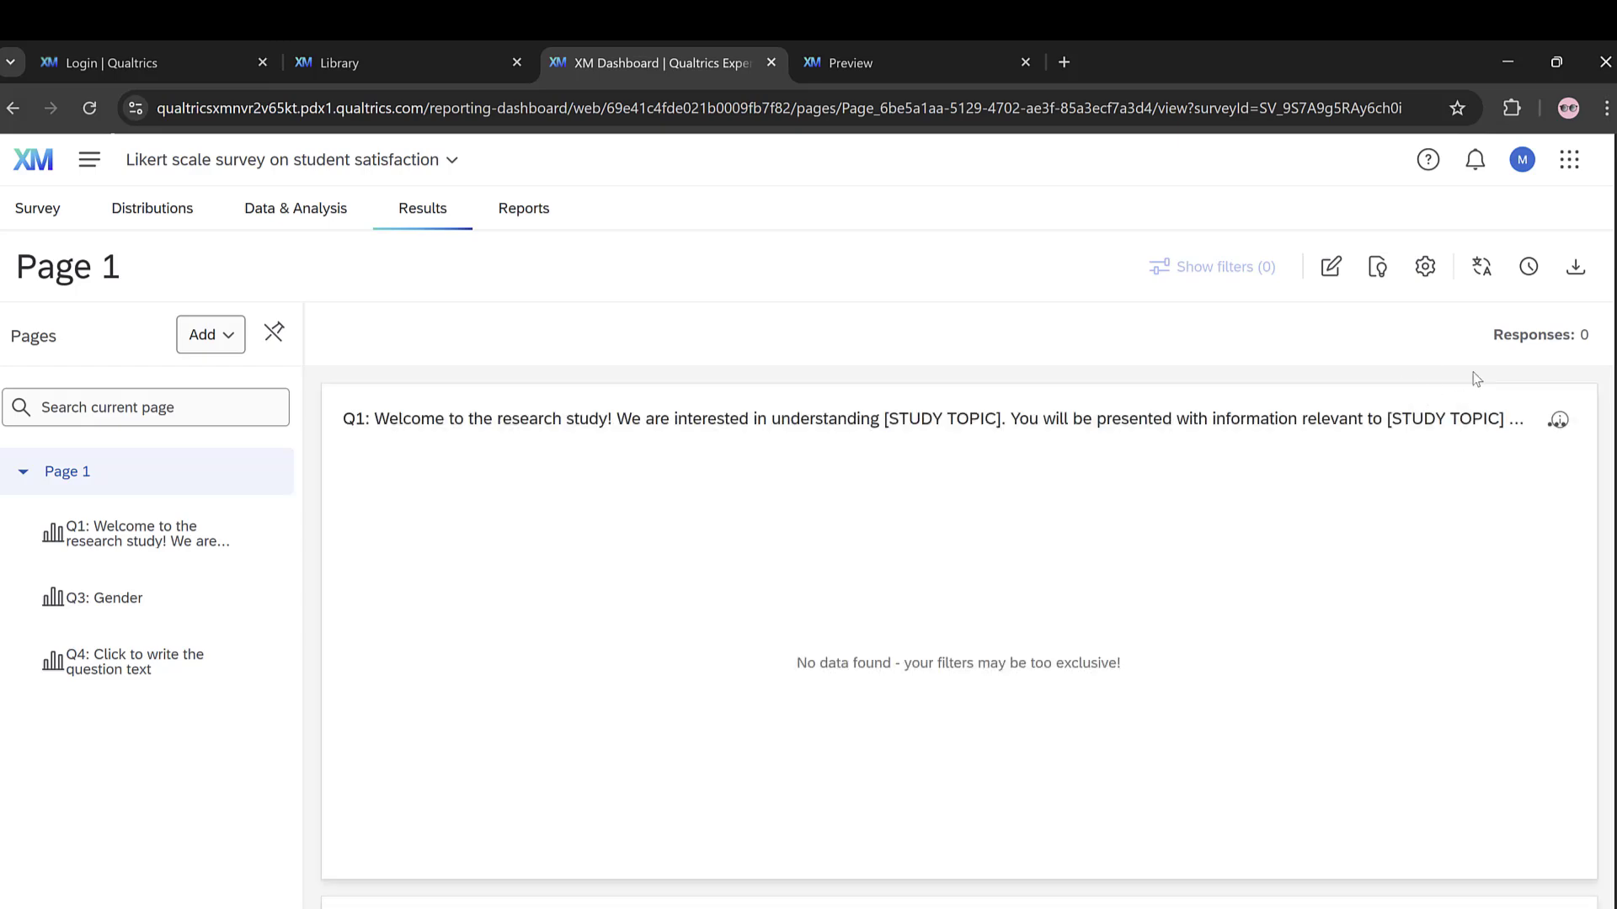